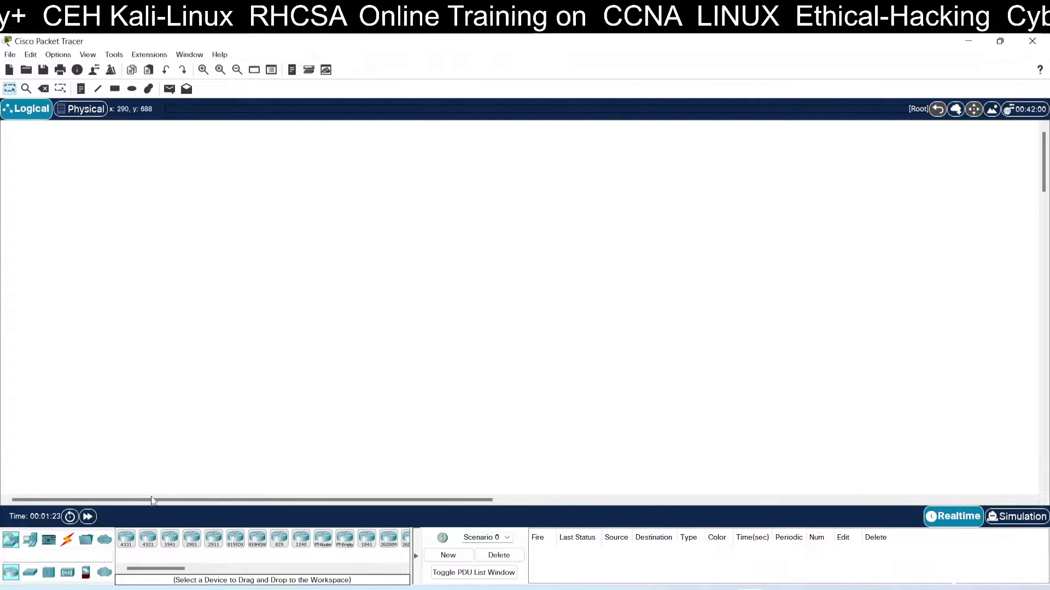
# Place a Server-PT (Server0) near the top centre of the empty workspace.
pyautogui.click(39, 542)
pyautogui.click(170, 539)
pyautogui.click(241, 217)
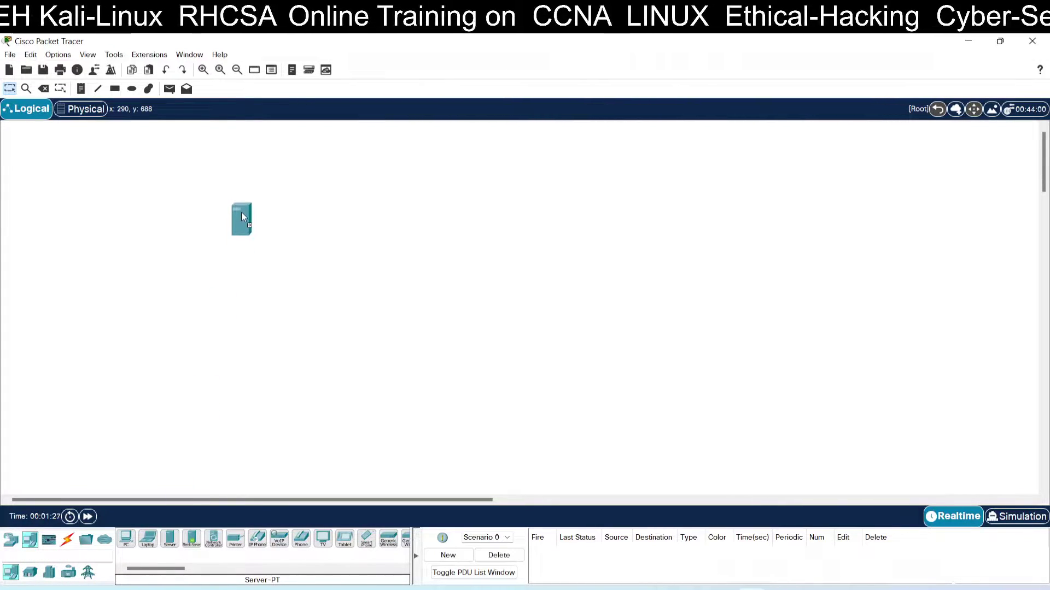
pyautogui.moveTo(330, 182); pyautogui.dragTo(356, 184)
pyautogui.moveTo(358, 188)
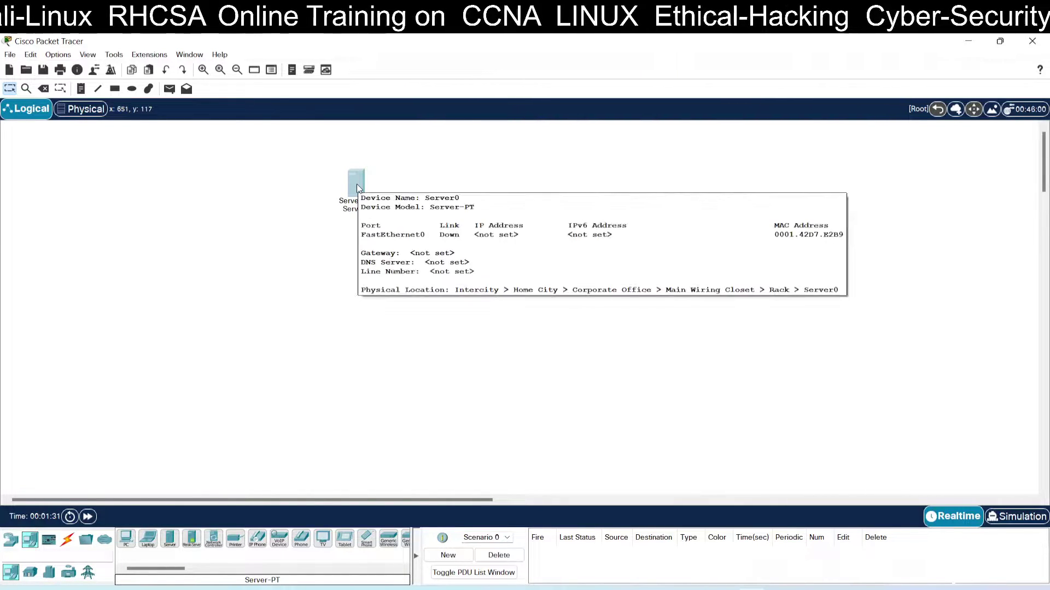
pyautogui.click(497, 177)
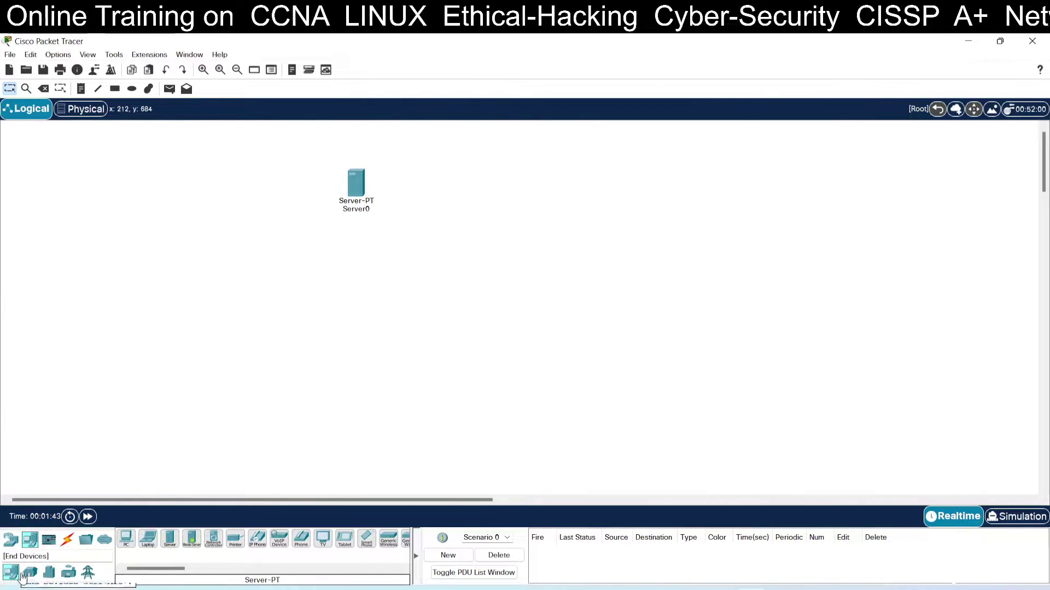
# Add an AccessPoint-PT from the wireless devices below Server0.
pyautogui.click(12, 541)
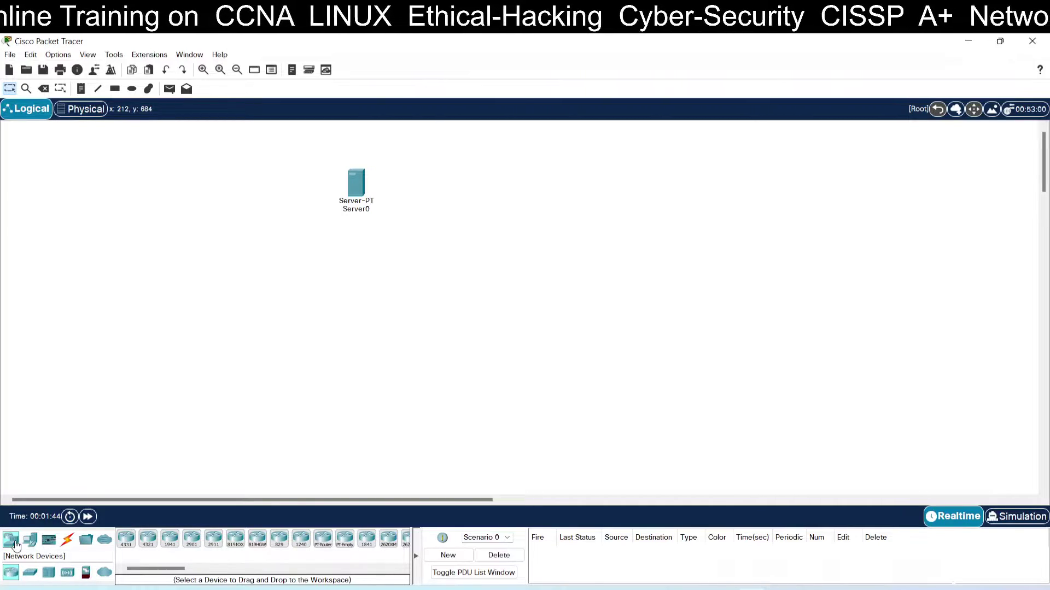
pyautogui.click(67, 572)
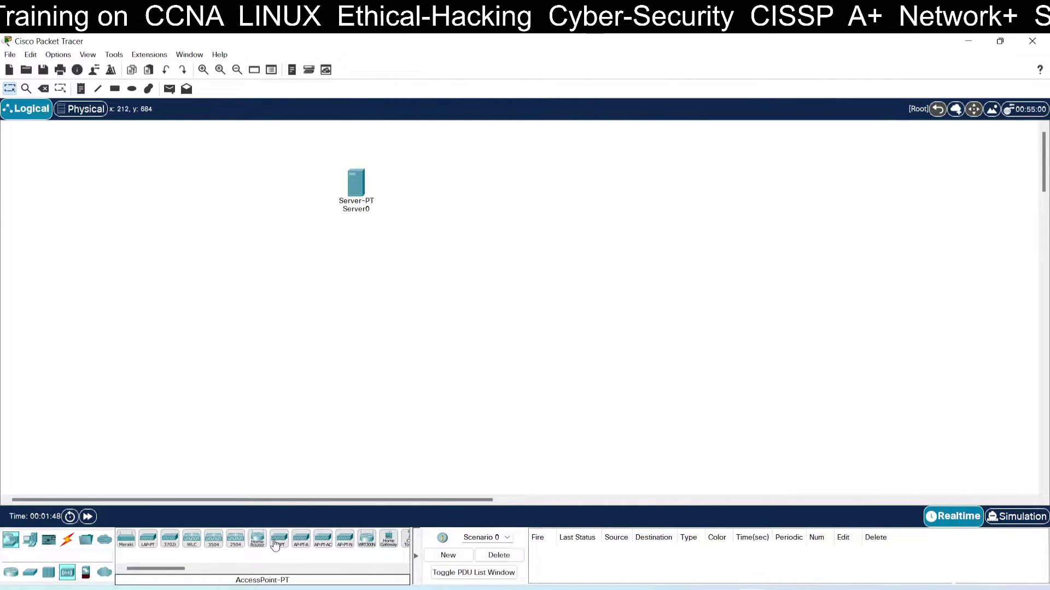
pyautogui.moveTo(280, 543); pyautogui.dragTo(353, 264)
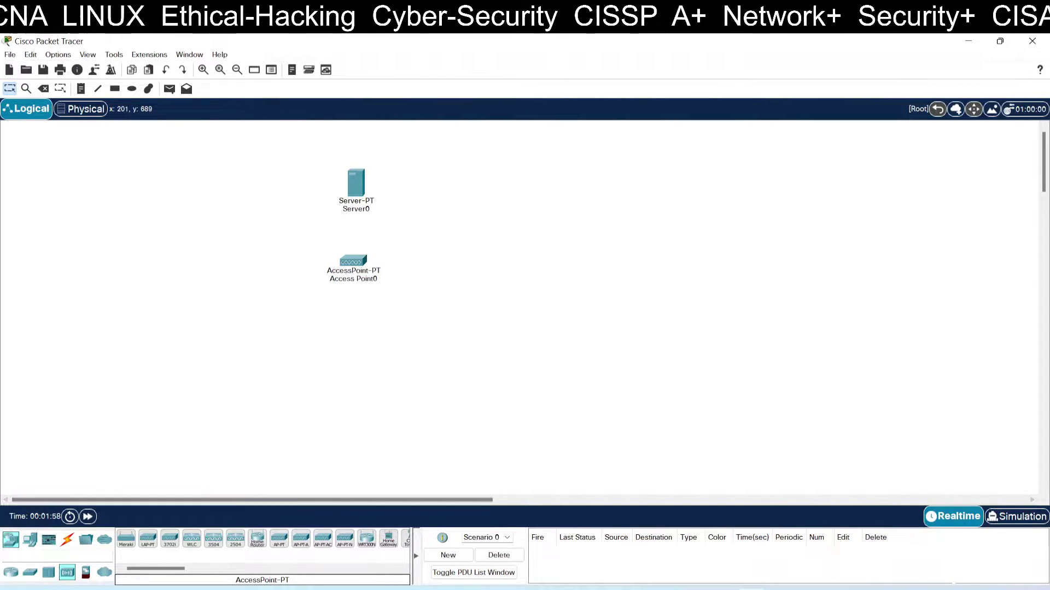
pyautogui.click(37, 541)
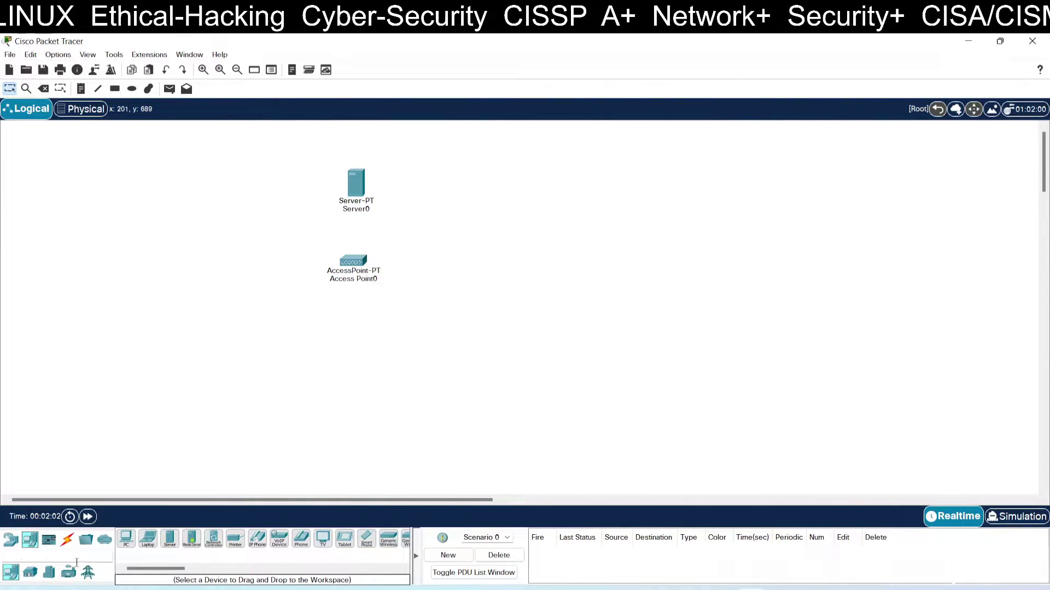
# Place a Smoke Detector from the Home IoT devices just below Access Point0.
pyautogui.click(37, 574)
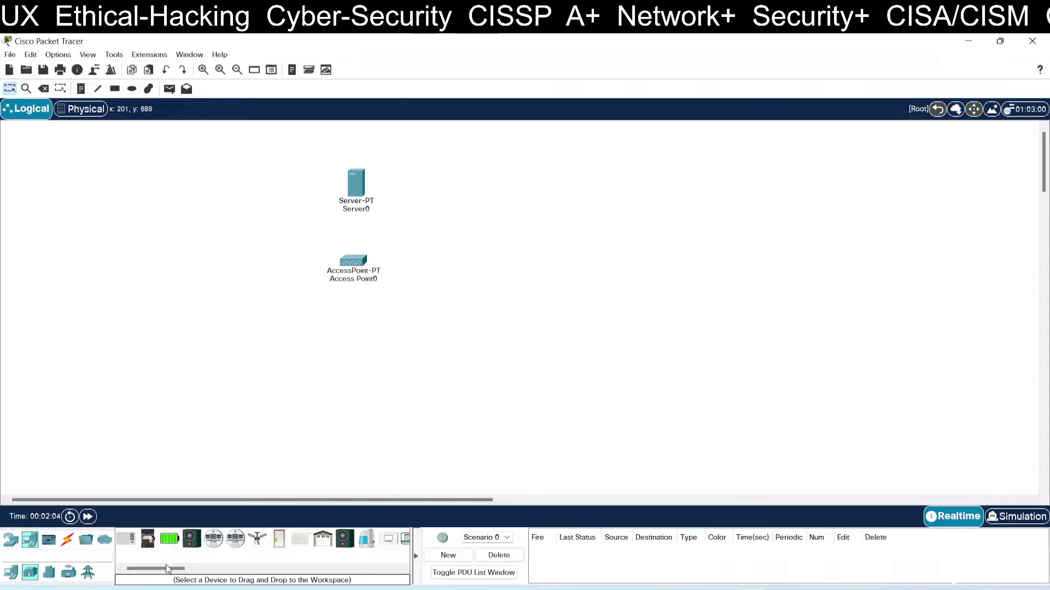
pyautogui.moveTo(166, 569); pyautogui.dragTo(245, 563)
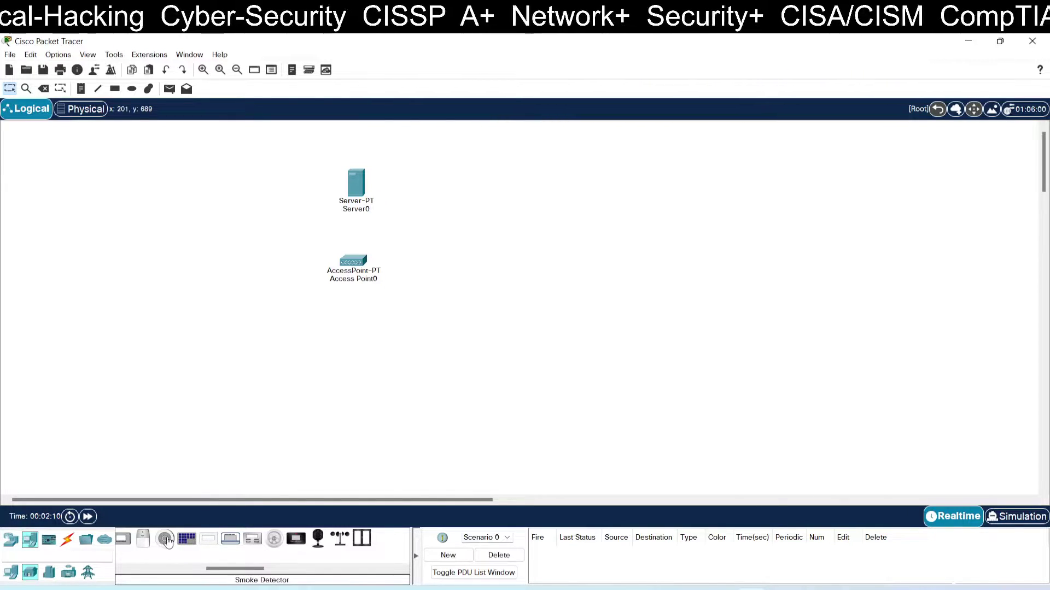
pyautogui.moveTo(165, 540); pyautogui.dragTo(415, 356)
pyautogui.moveTo(416, 358)
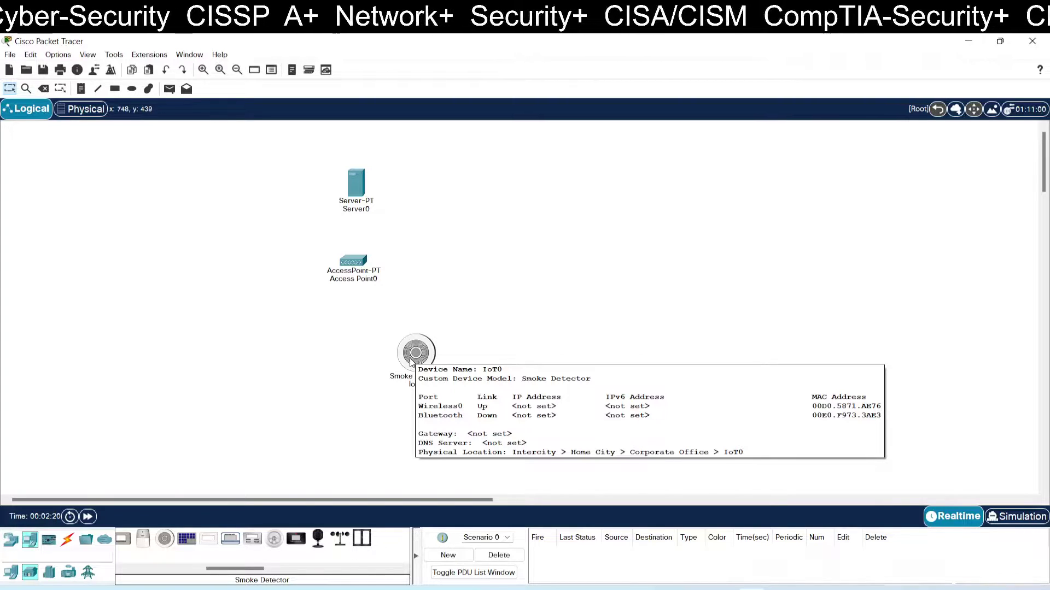
pyautogui.moveTo(236, 567); pyautogui.dragTo(146, 565)
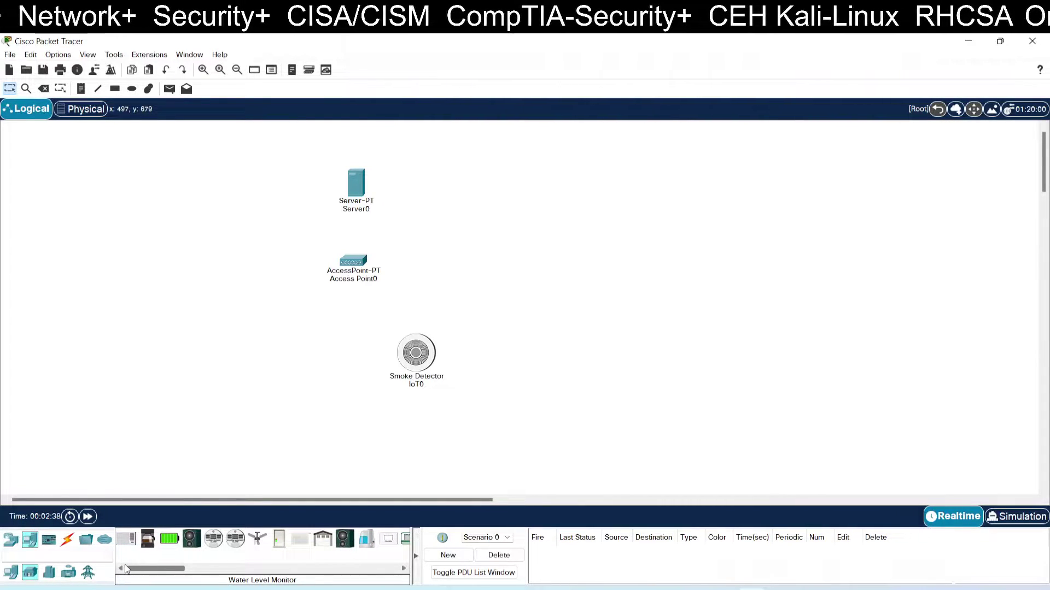
pyautogui.click(49, 572)
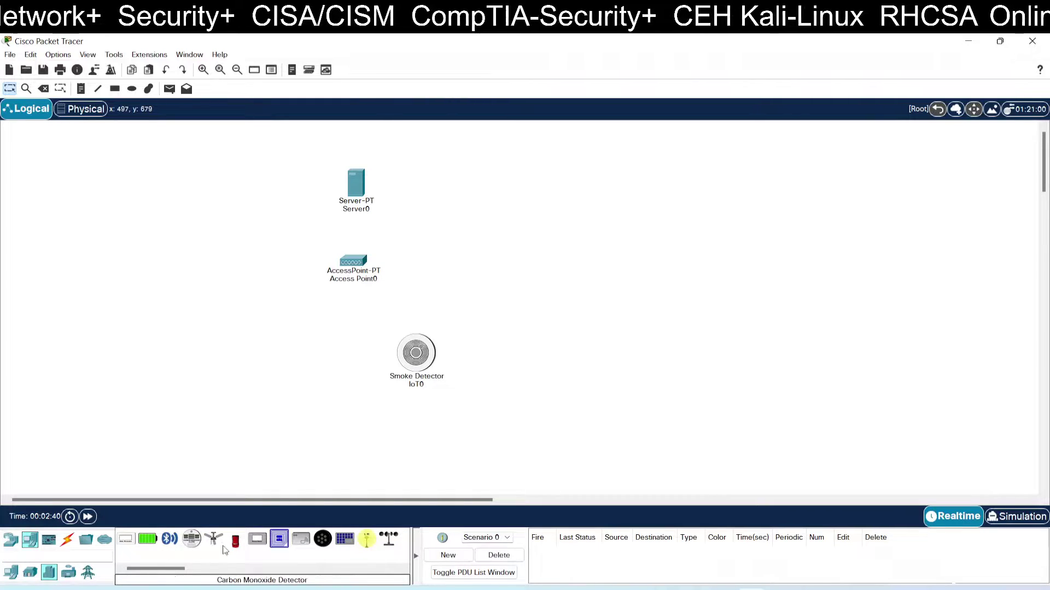
# Add three Old Car devices side by side beneath the smoke detector.
pyautogui.moveTo(235, 548); pyautogui.dragTo(333, 407)
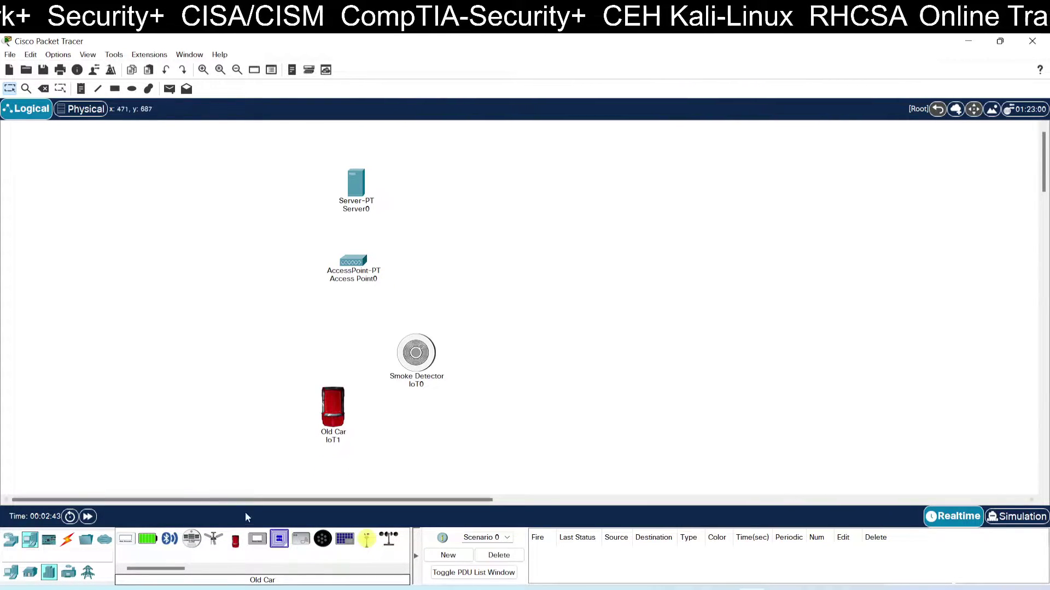
pyautogui.moveTo(235, 545); pyautogui.dragTo(378, 402)
pyautogui.moveTo(229, 543); pyautogui.dragTo(453, 410)
pyautogui.moveTo(377, 403); pyautogui.dragTo(340, 434)
pyautogui.moveTo(455, 418); pyautogui.dragTo(469, 431)
pyautogui.moveTo(387, 429); pyautogui.dragTo(411, 431)
pyautogui.moveTo(342, 426); pyautogui.dragTo(367, 422)
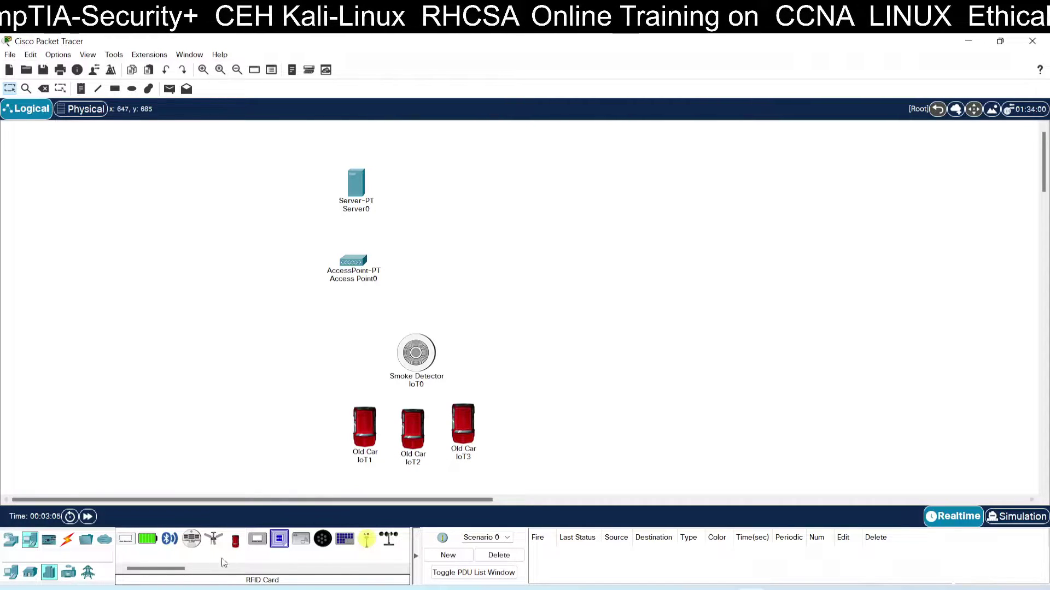
# Place a Fire Sprinkler from the Industrial devices left of the smoke detector.
pyautogui.moveTo(172, 569); pyautogui.dragTo(190, 568)
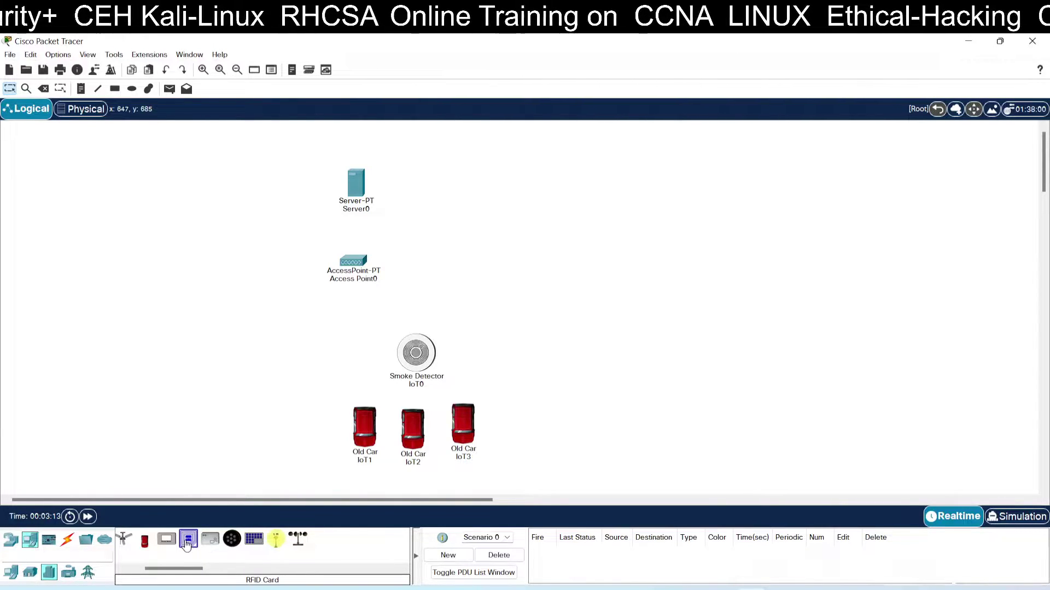
pyautogui.moveTo(185, 571); pyautogui.dragTo(166, 569)
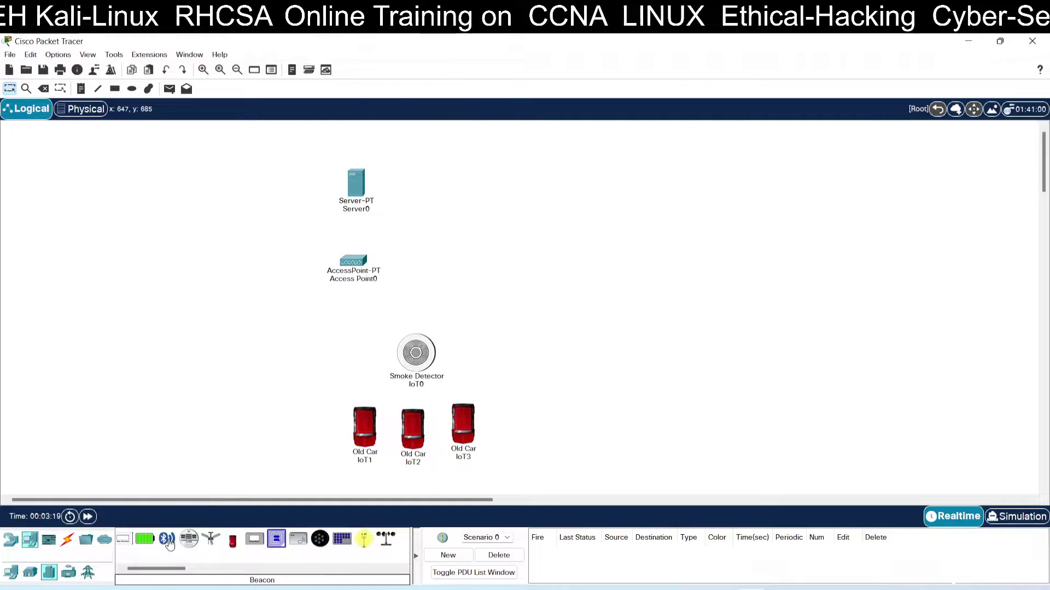
pyautogui.moveTo(163, 569); pyautogui.dragTo(151, 570)
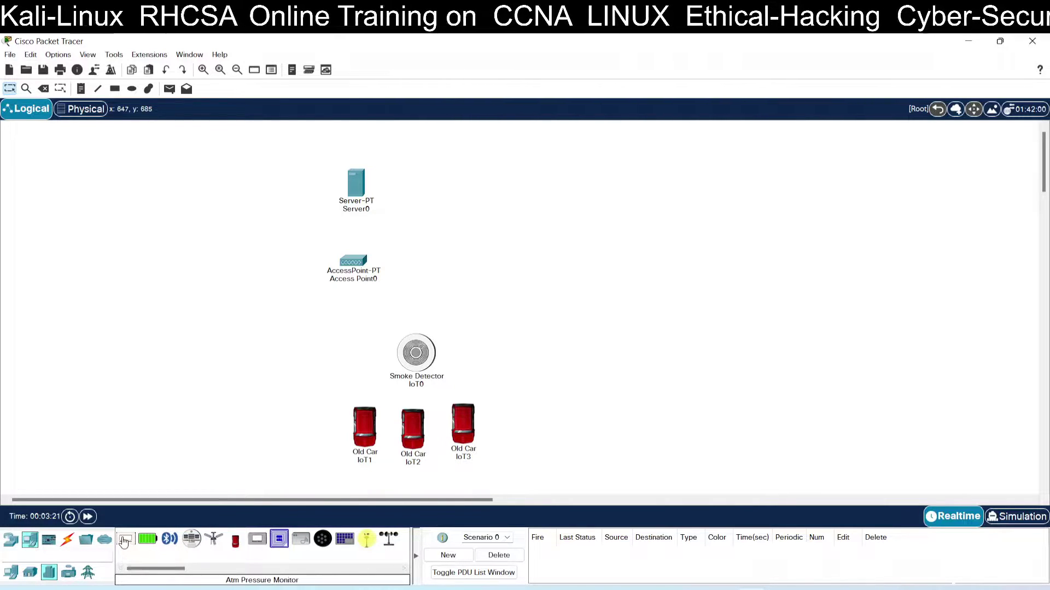
pyautogui.click(72, 574)
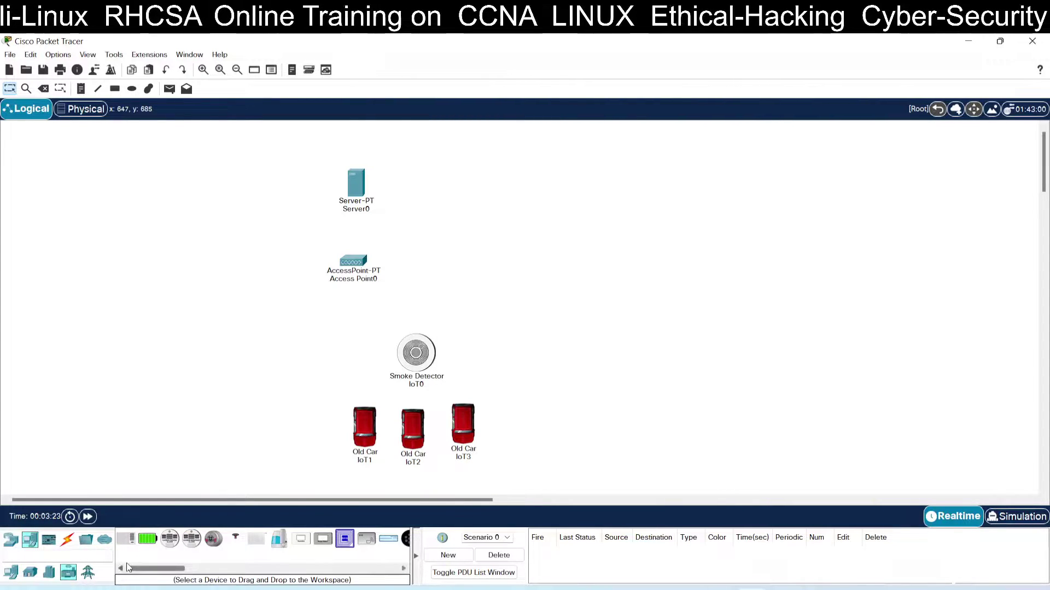
pyautogui.moveTo(135, 570); pyautogui.dragTo(176, 570)
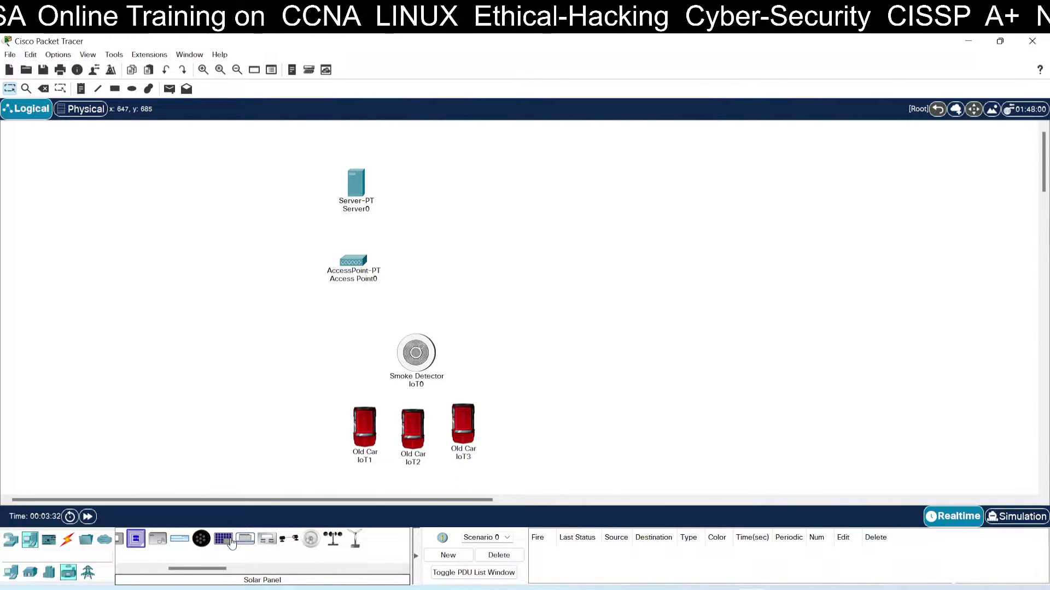
pyautogui.moveTo(198, 569); pyautogui.dragTo(170, 567)
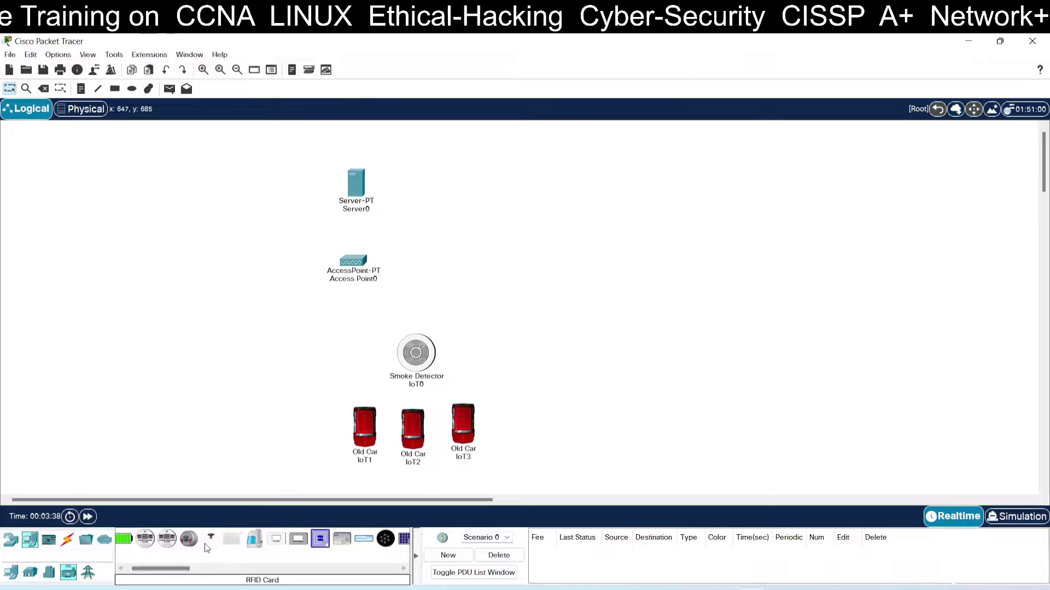
pyautogui.moveTo(211, 541); pyautogui.dragTo(249, 369)
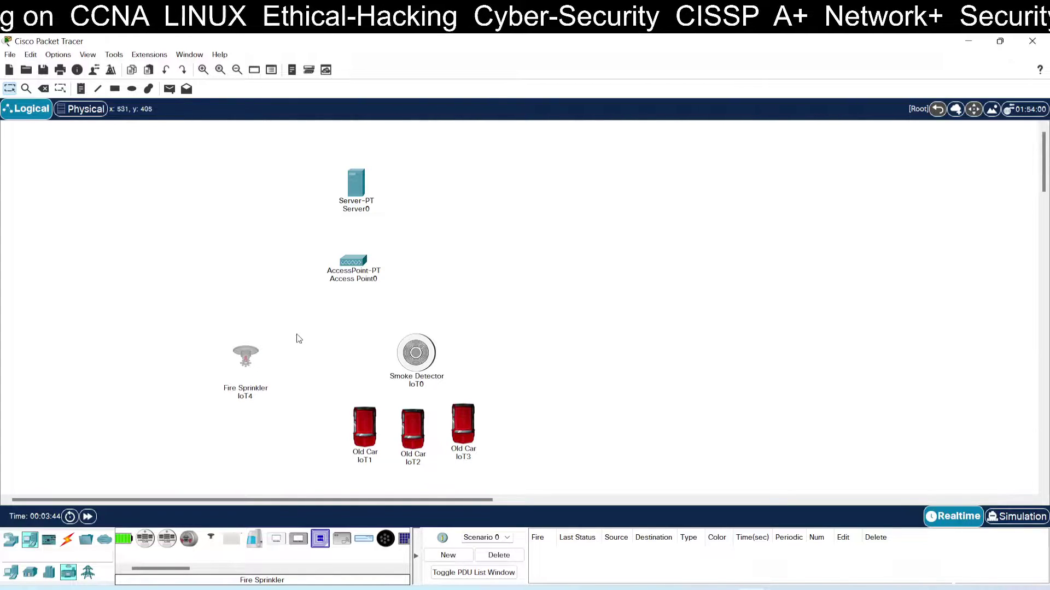
# Zoom in and reposition Server0, the access point, fire sprinkler and smoke detector.
pyautogui.click(203, 70)
pyautogui.click(203, 70)
pyautogui.click(202, 70)
pyautogui.click(203, 70)
pyautogui.click(290, 164)
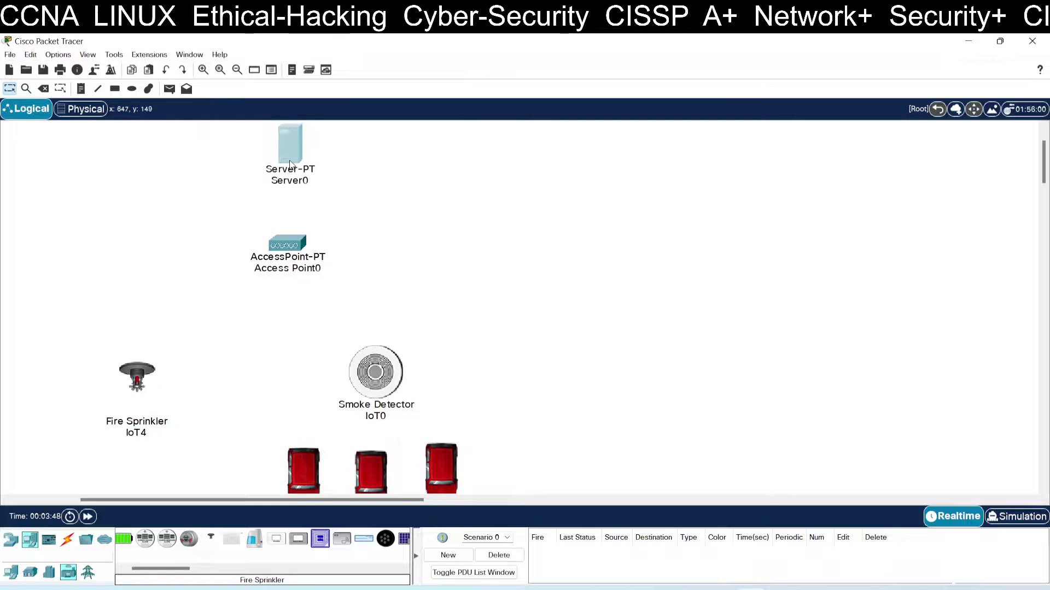
pyautogui.moveTo(289, 164); pyautogui.dragTo(290, 173)
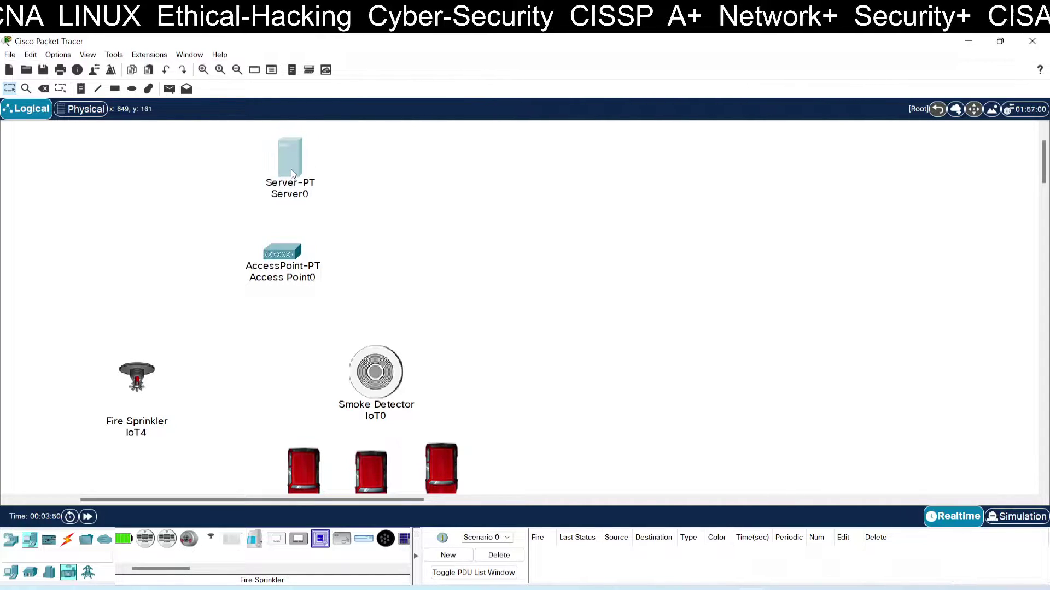
pyautogui.moveTo(284, 251); pyautogui.dragTo(273, 268)
pyautogui.moveTo(138, 382); pyautogui.dragTo(160, 365)
pyautogui.moveTo(394, 370); pyautogui.dragTo(386, 356)
# Regroup the three old cars under the smoke detector and fine-tune the server and access point.
pyautogui.moveTo(319, 459); pyautogui.dragTo(323, 427)
pyautogui.moveTo(375, 461); pyautogui.dragTo(381, 429)
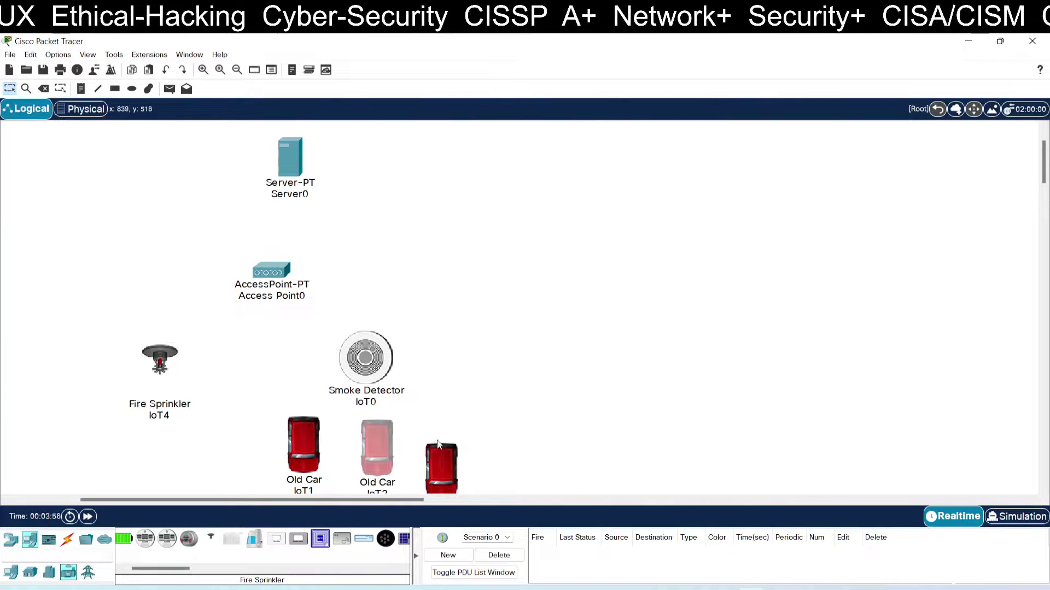
pyautogui.moveTo(437, 444); pyautogui.dragTo(445, 401)
pyautogui.moveTo(308, 435); pyautogui.dragTo(298, 421)
pyautogui.click(495, 307)
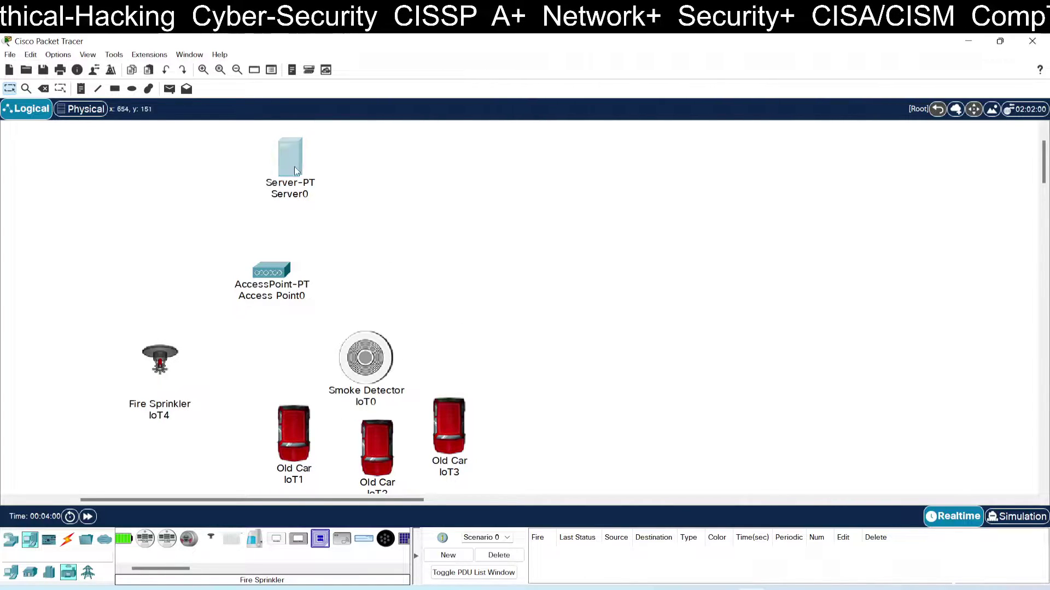
pyautogui.moveTo(294, 163); pyautogui.dragTo(293, 178)
pyautogui.moveTo(275, 267); pyautogui.dragTo(280, 275)
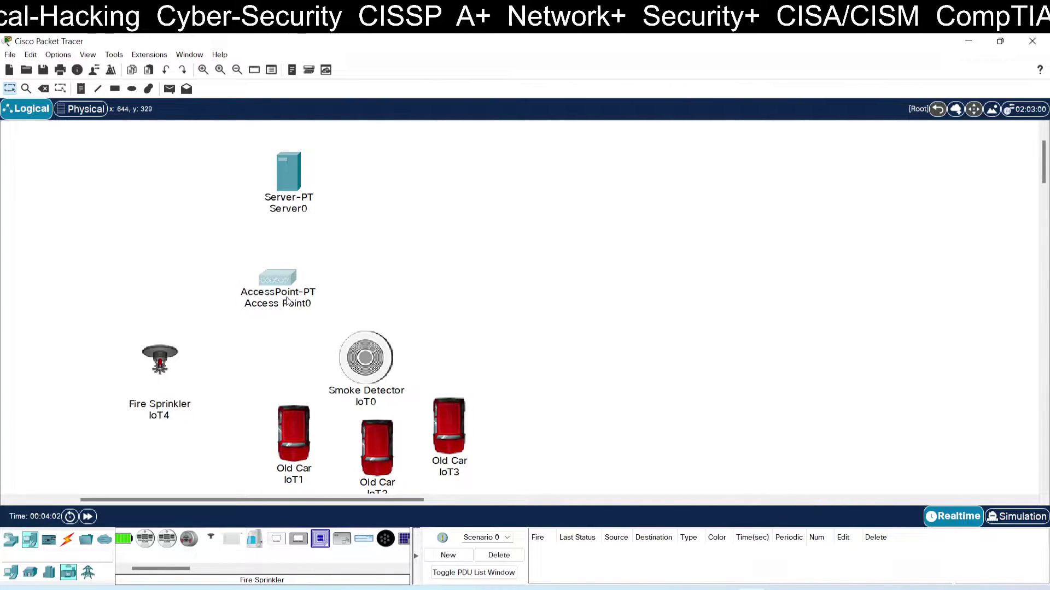
# Change the Server0 label to 'Registration Server'.
pyautogui.click(310, 210)
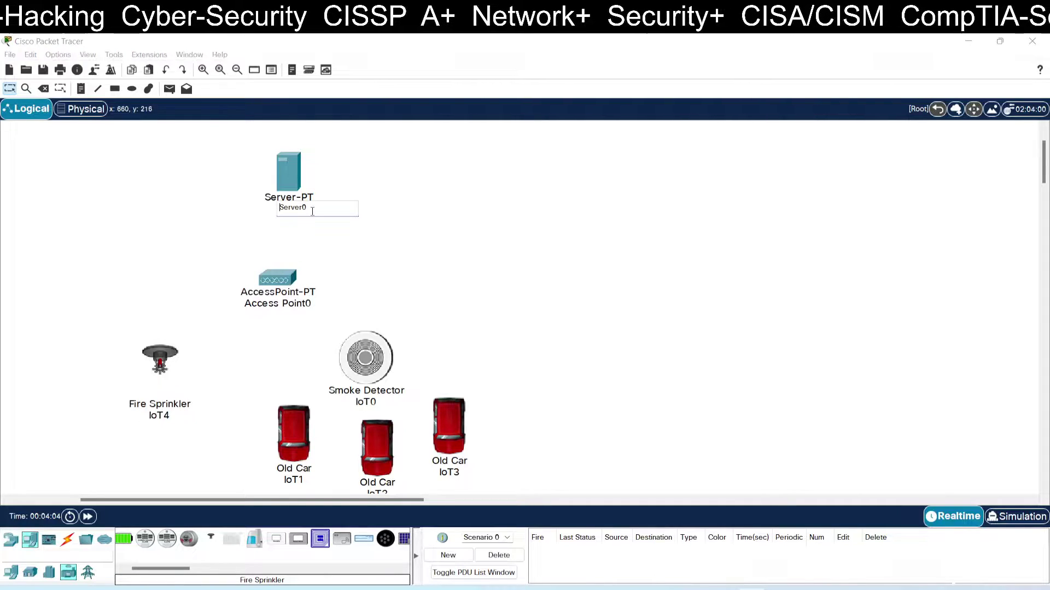
pyautogui.write('Registr')
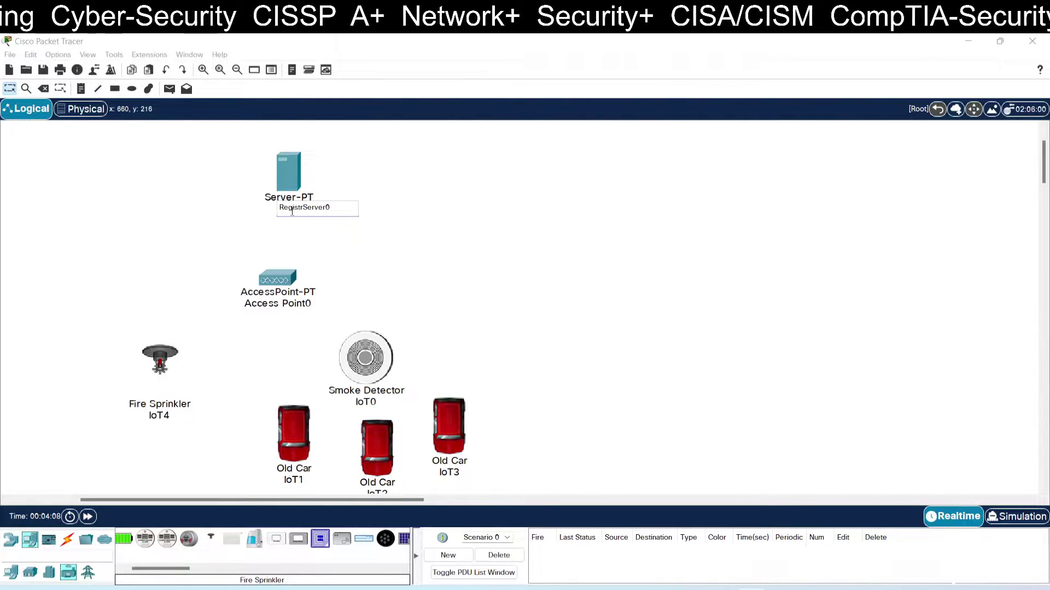
pyautogui.write('ation')
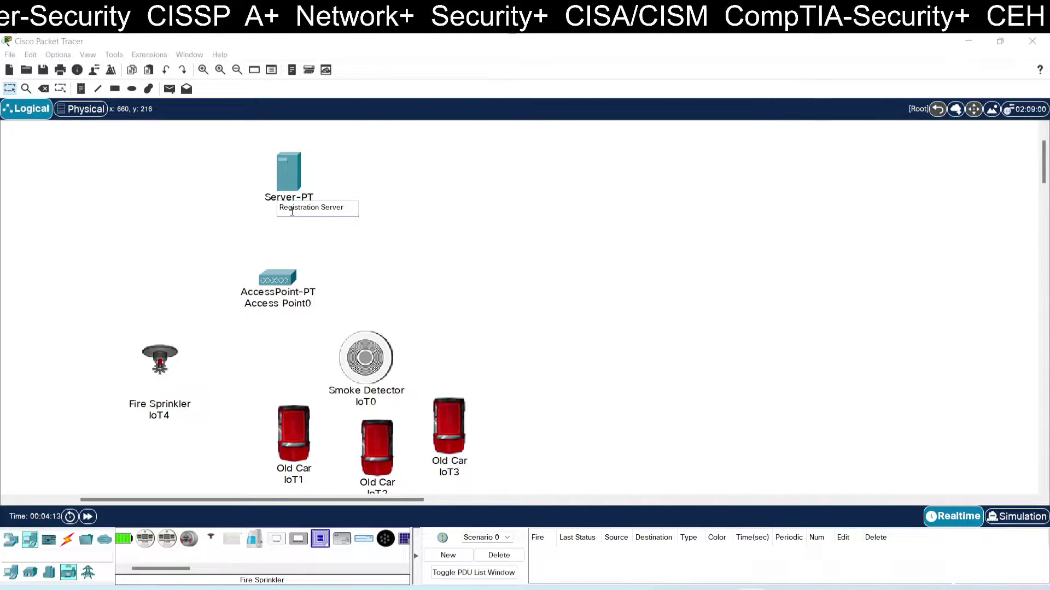
pyautogui.click(509, 193)
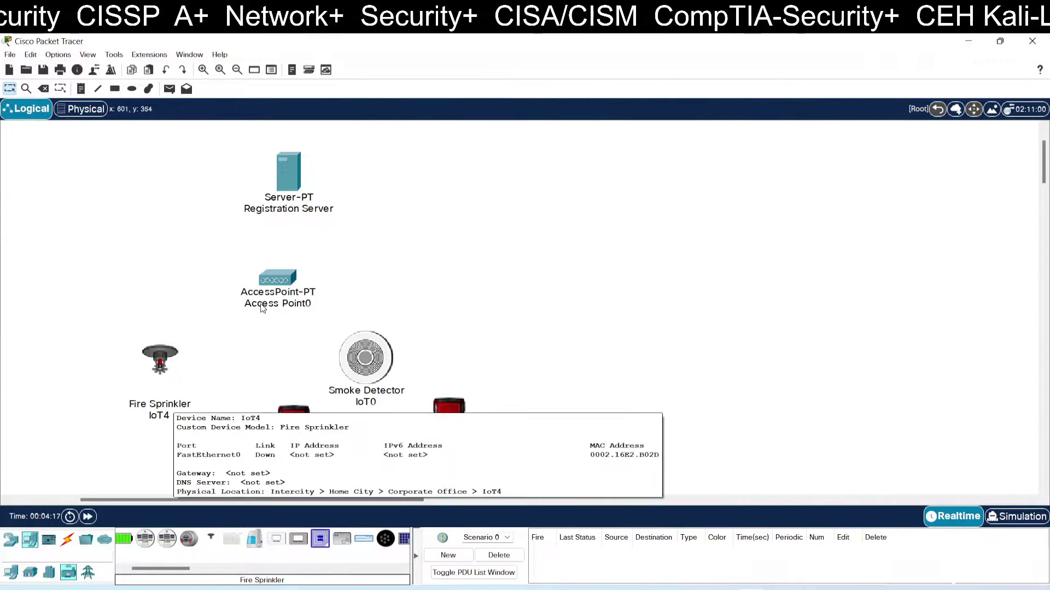
# Change Access Point0's Port 1 SSID from Default to cisco.
pyautogui.click(273, 278)
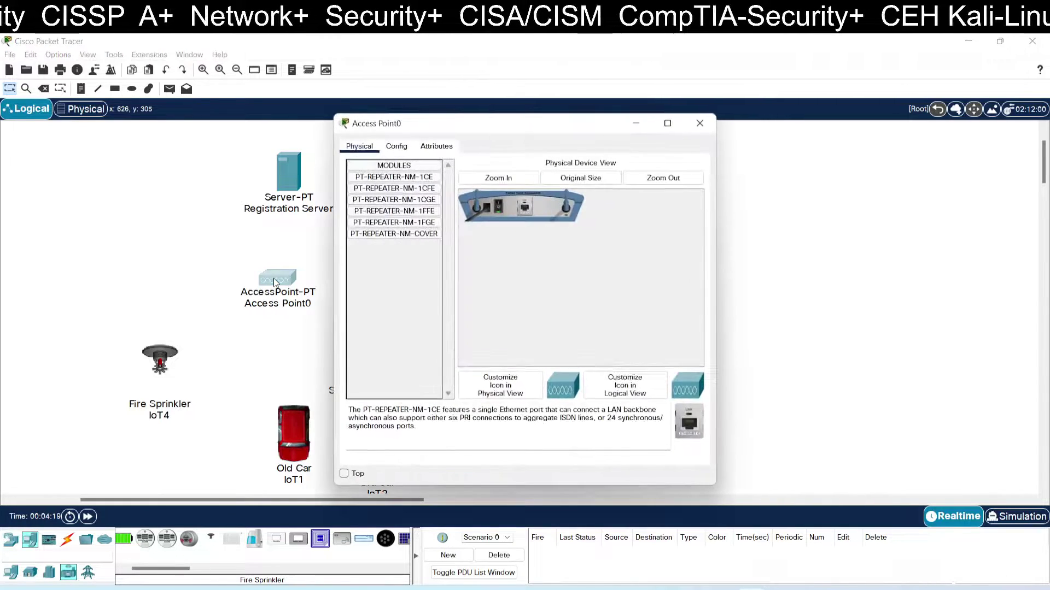
pyautogui.click(404, 148)
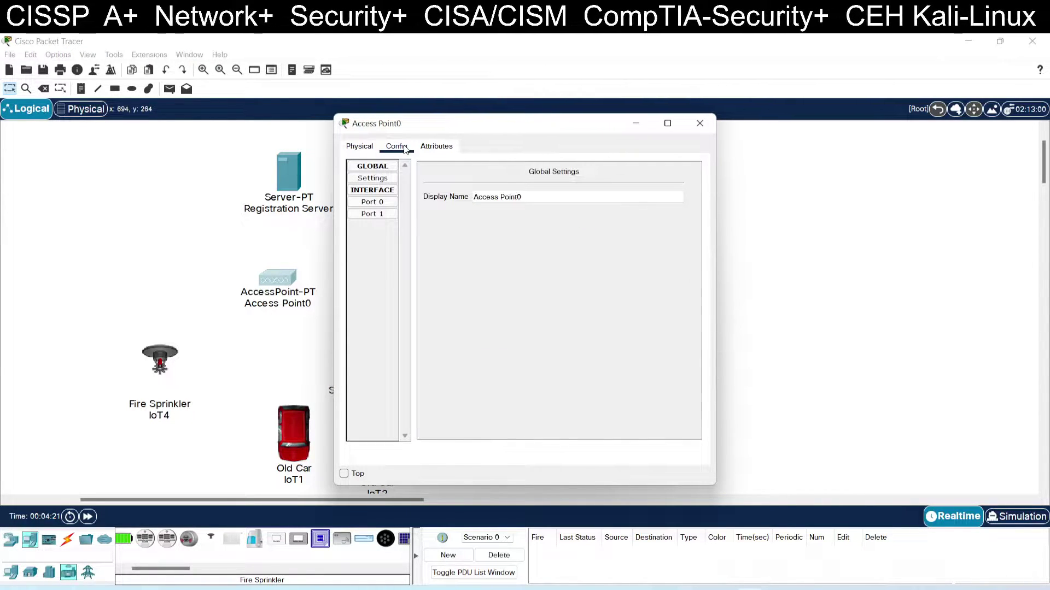
pyautogui.click(379, 207)
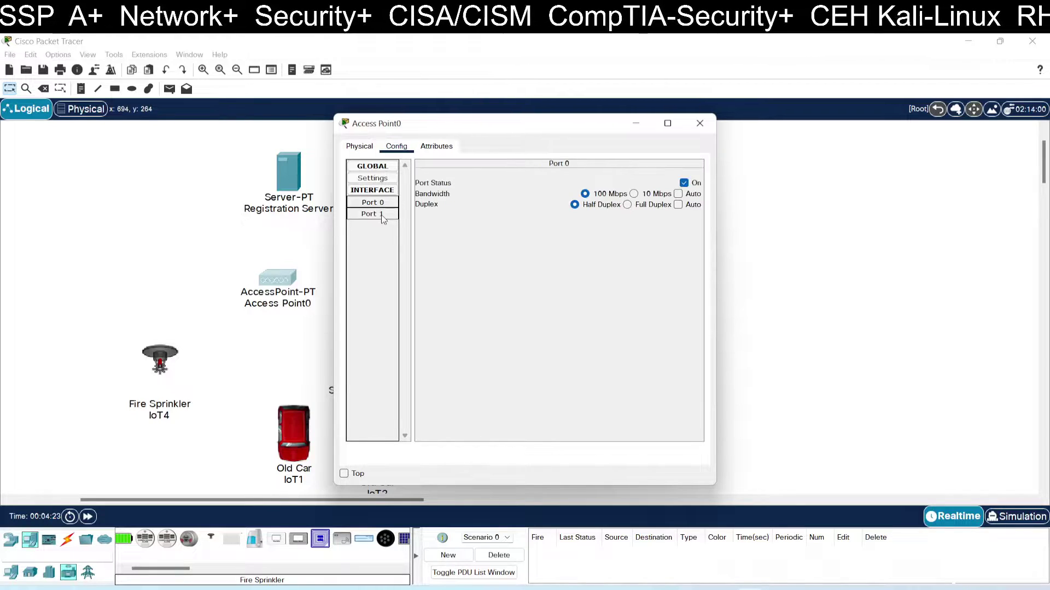
pyautogui.click(382, 214)
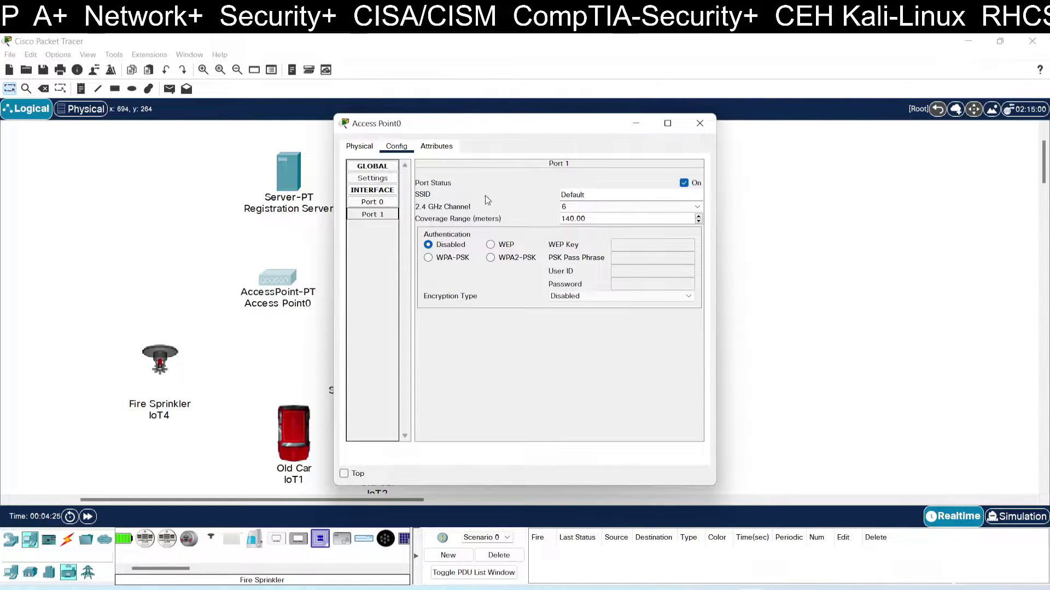
pyautogui.moveTo(587, 193); pyautogui.dragTo(551, 194)
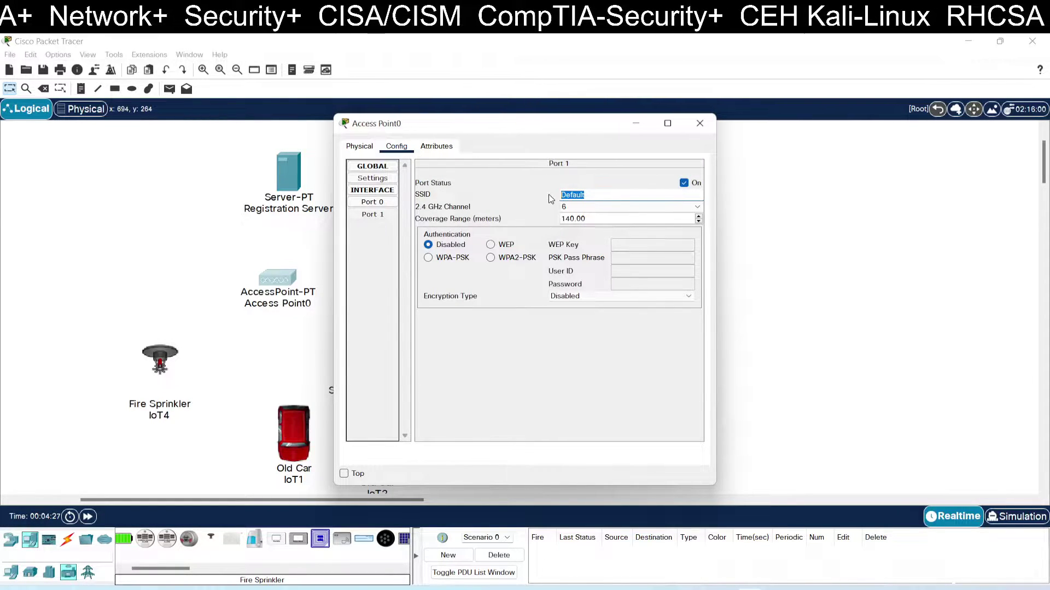
pyautogui.write('cisco')
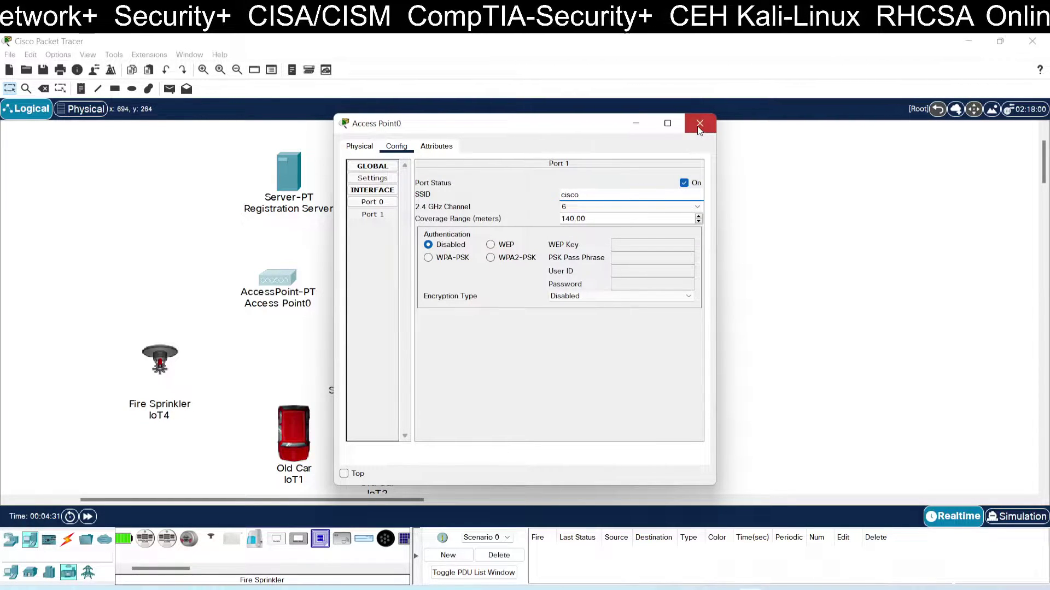
pyautogui.click(699, 123)
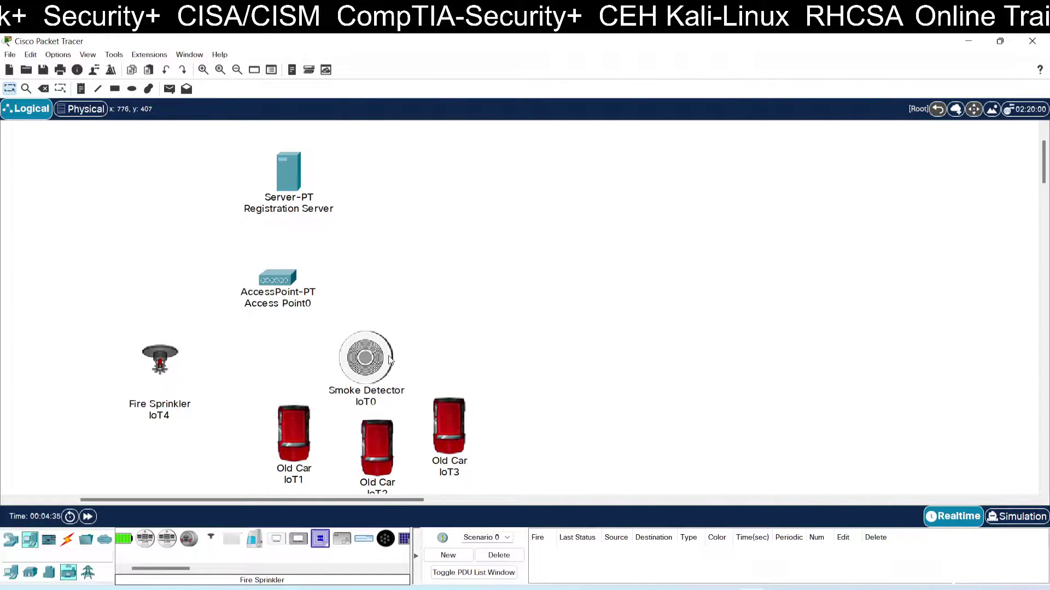
pyautogui.click(159, 359)
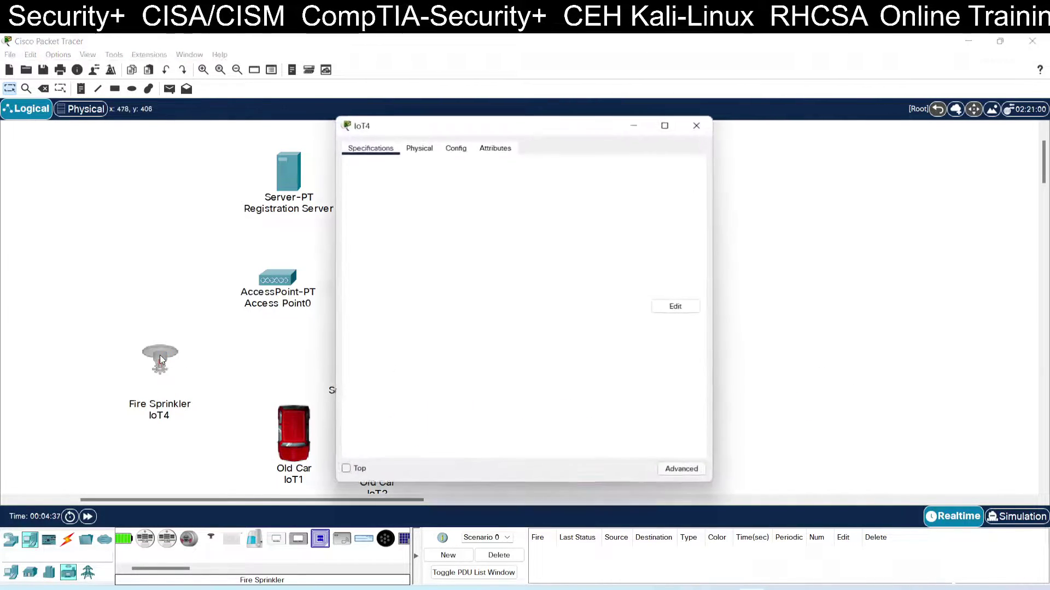
pyautogui.click(425, 151)
pyautogui.click(457, 151)
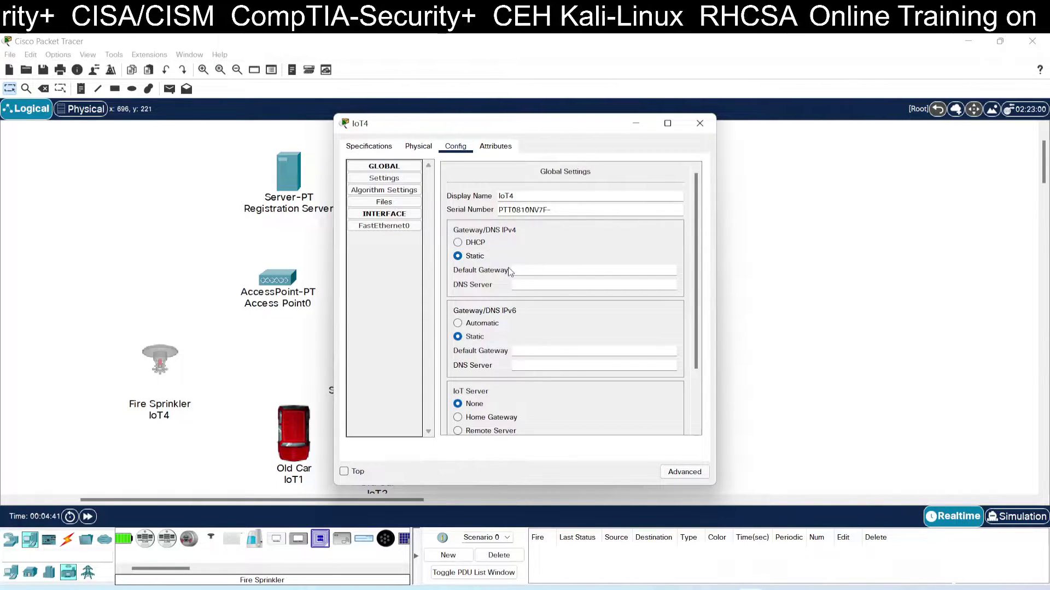
pyautogui.scroll(-3, 508, 272)
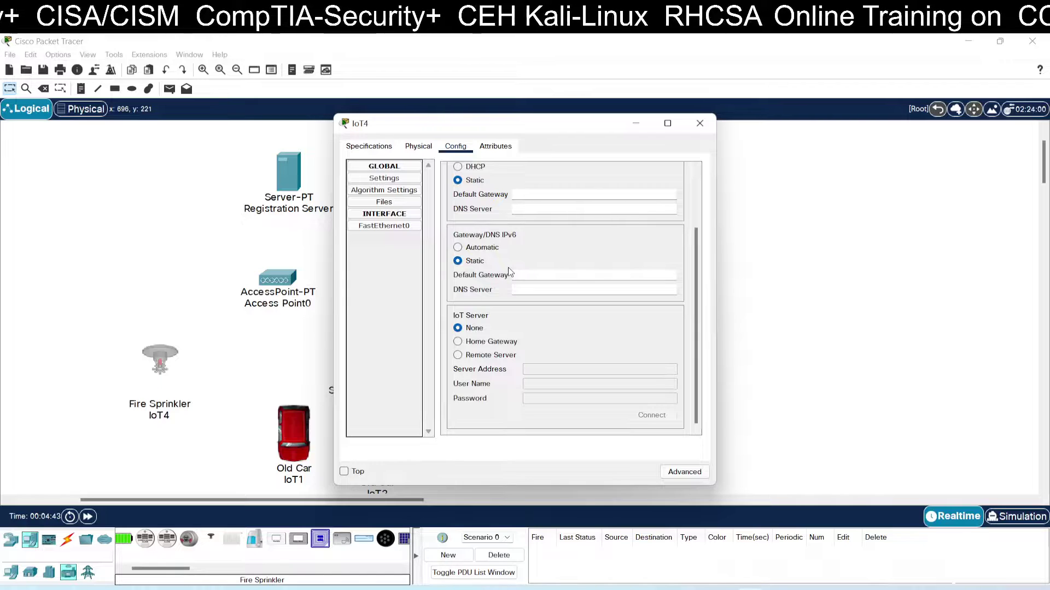
pyautogui.scroll(3, 508, 272)
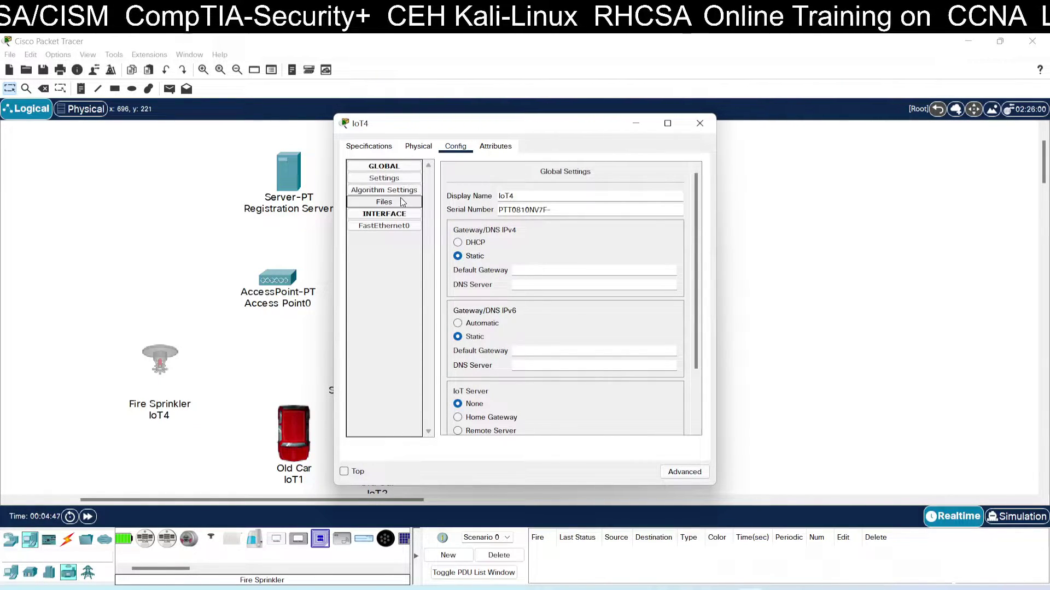
pyautogui.click(399, 224)
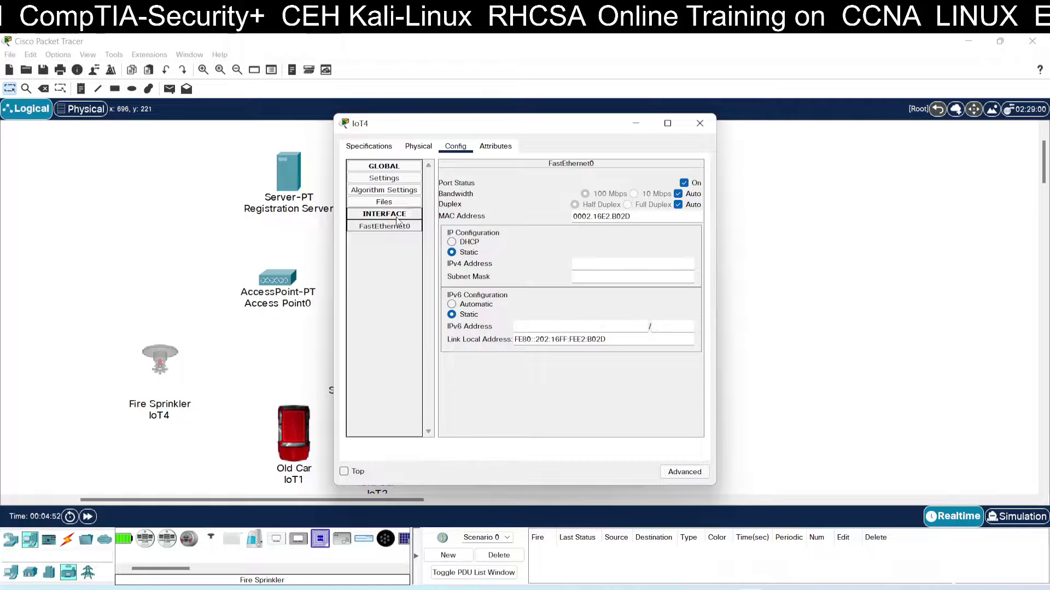
pyautogui.click(393, 214)
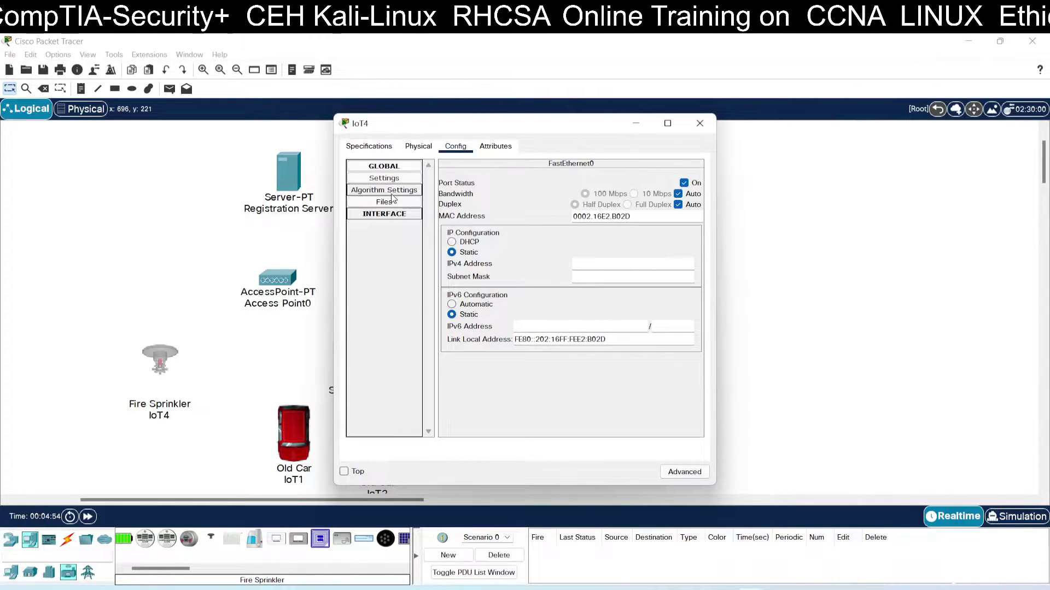
pyautogui.click(392, 182)
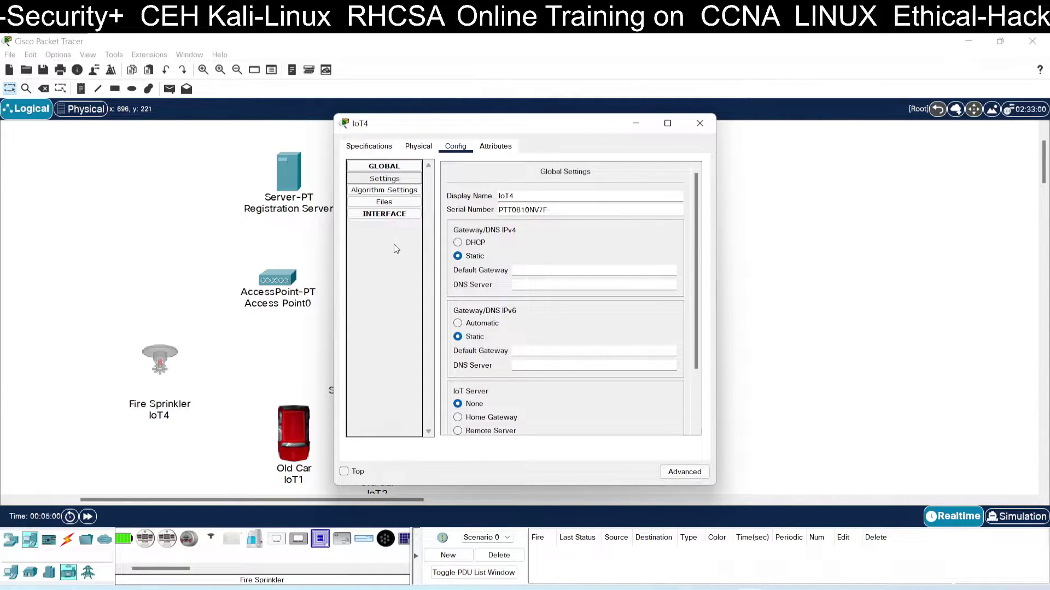
pyautogui.scroll(-3, 487, 276)
pyautogui.scroll(3, 487, 276)
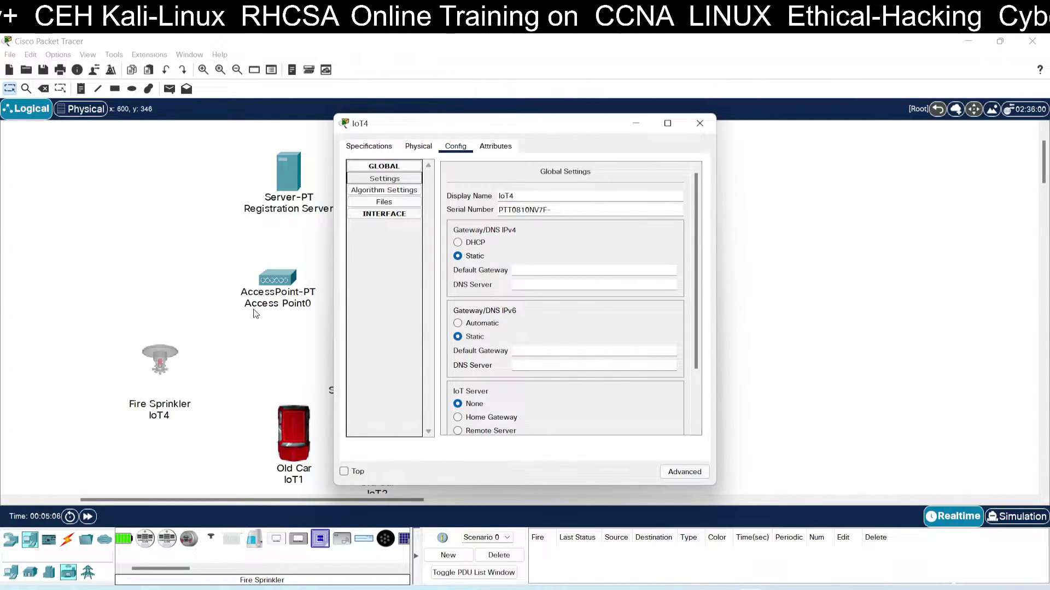
pyautogui.scroll(-3, 462, 234)
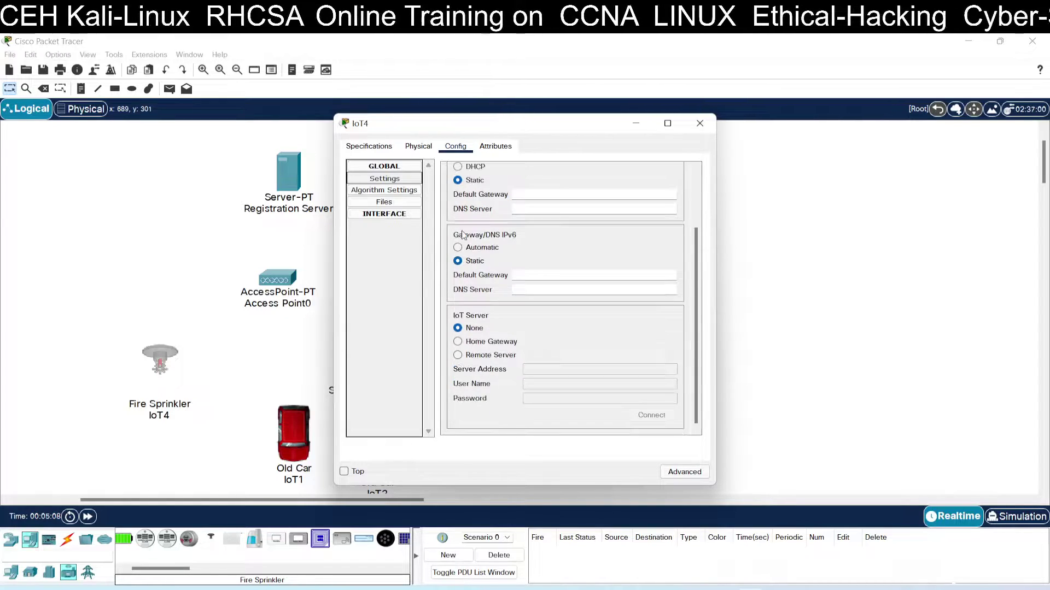
pyautogui.scroll(2, 462, 234)
pyautogui.scroll(-2, 462, 234)
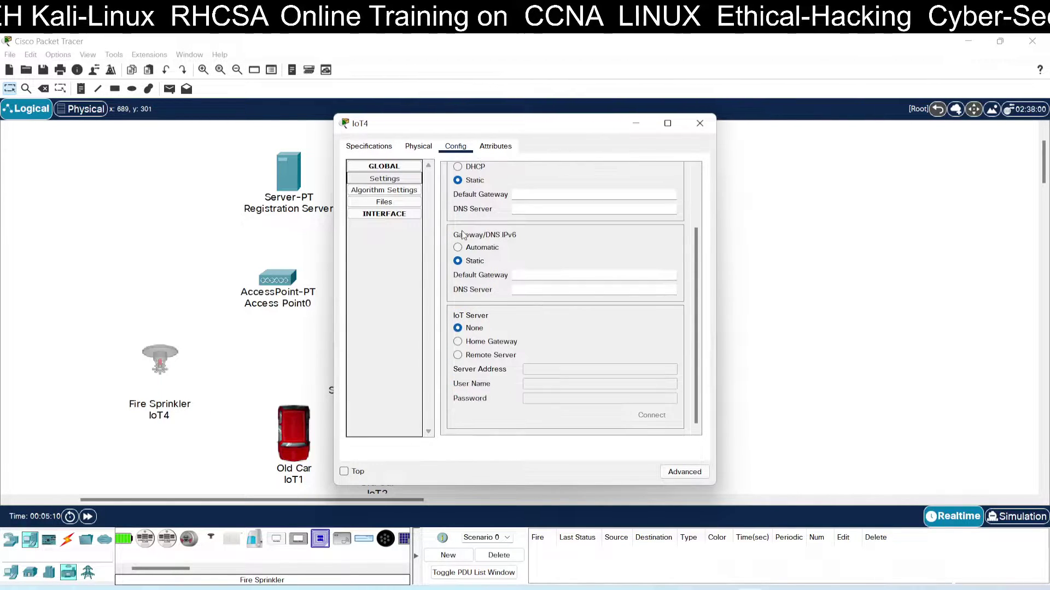
pyautogui.scroll(3, 462, 234)
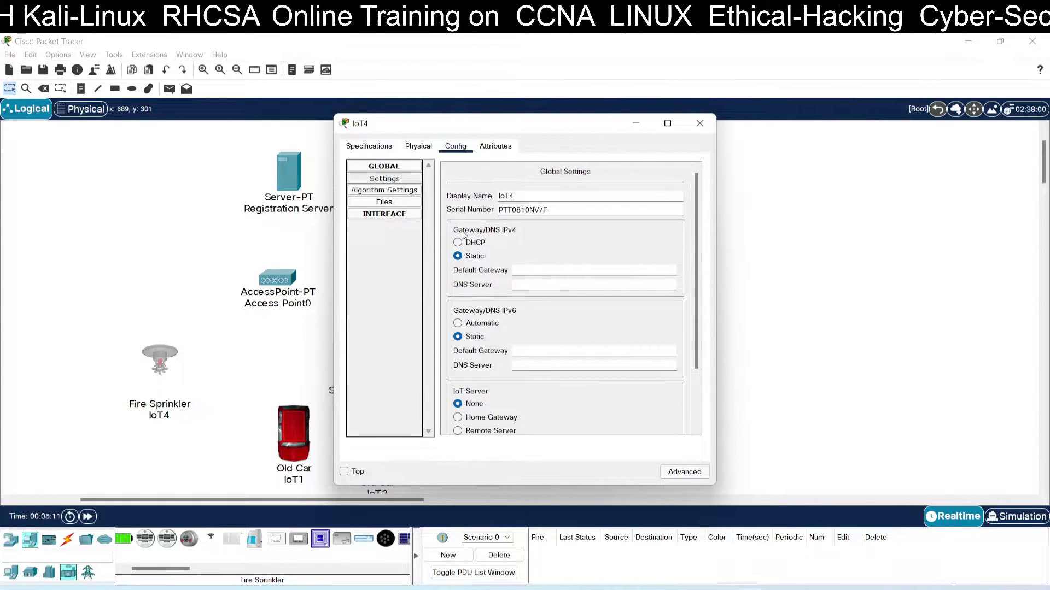
pyautogui.click(405, 192)
pyautogui.click(398, 214)
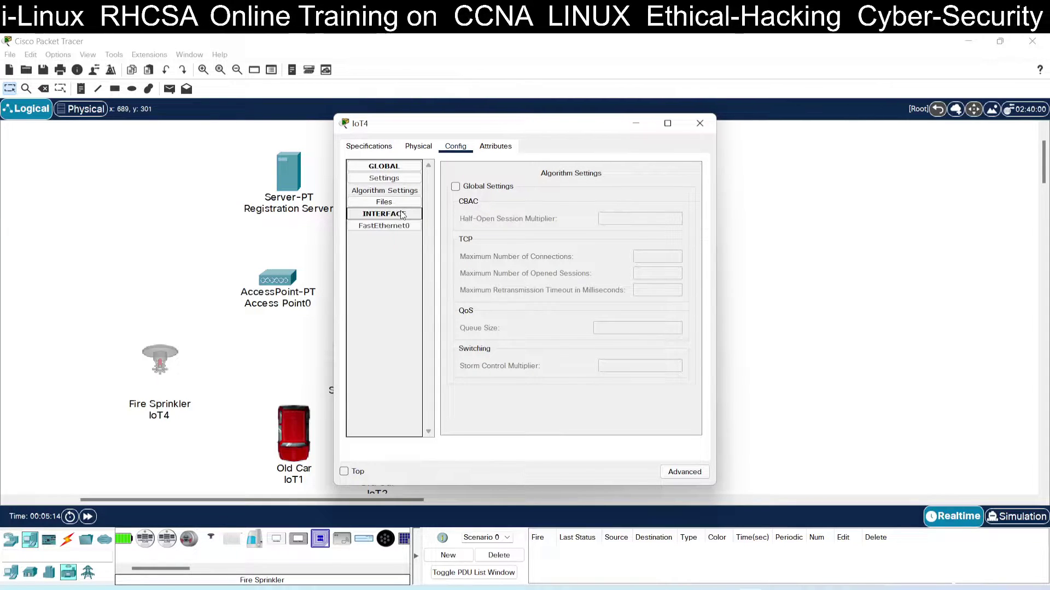
pyautogui.click(398, 226)
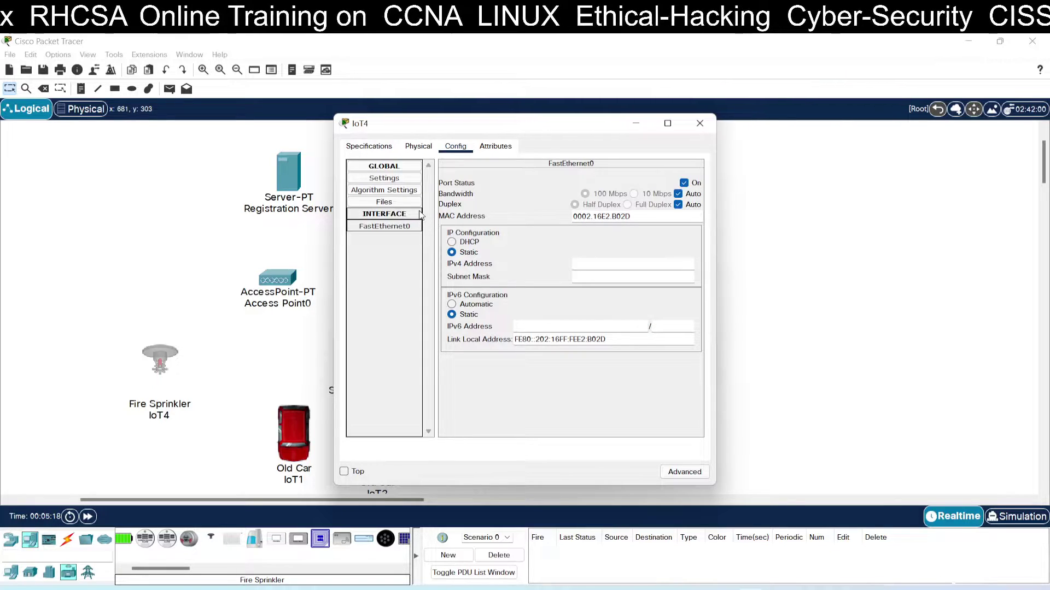
pyautogui.click(405, 182)
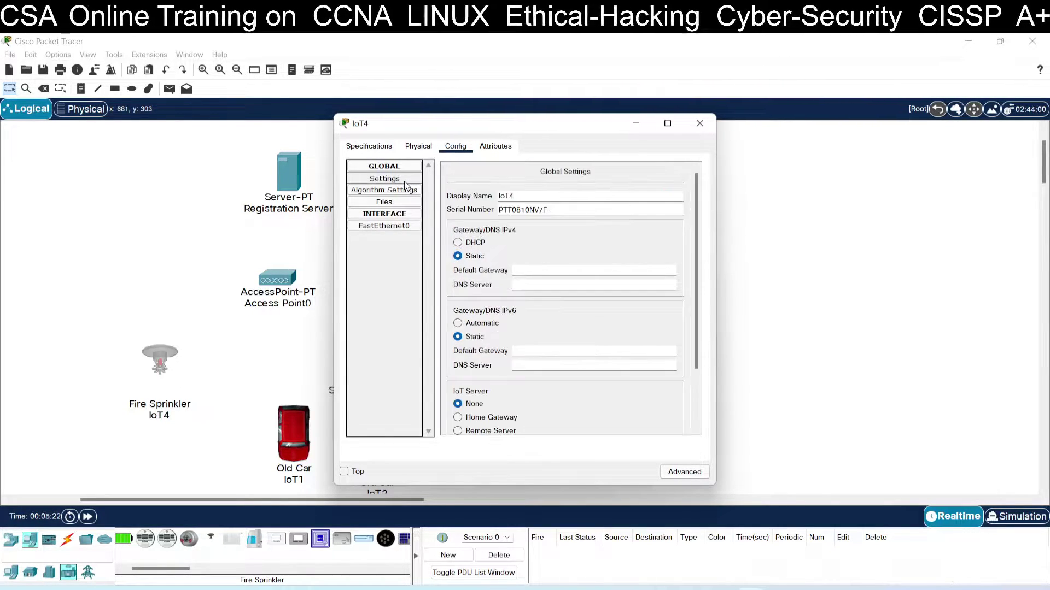
pyautogui.scroll(-3, 504, 267)
pyautogui.scroll(3, 505, 266)
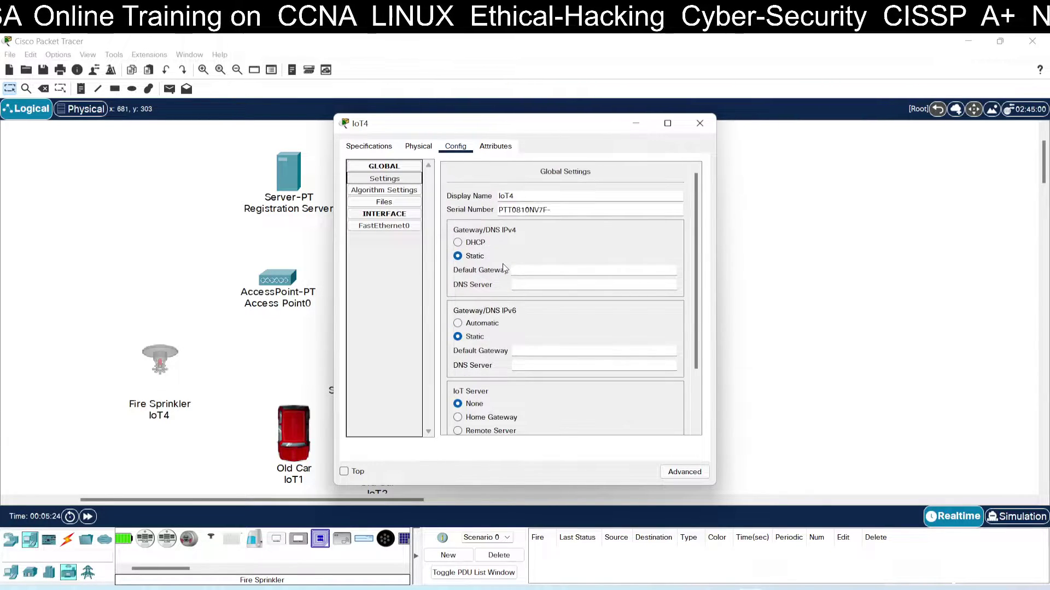
pyautogui.click(414, 227)
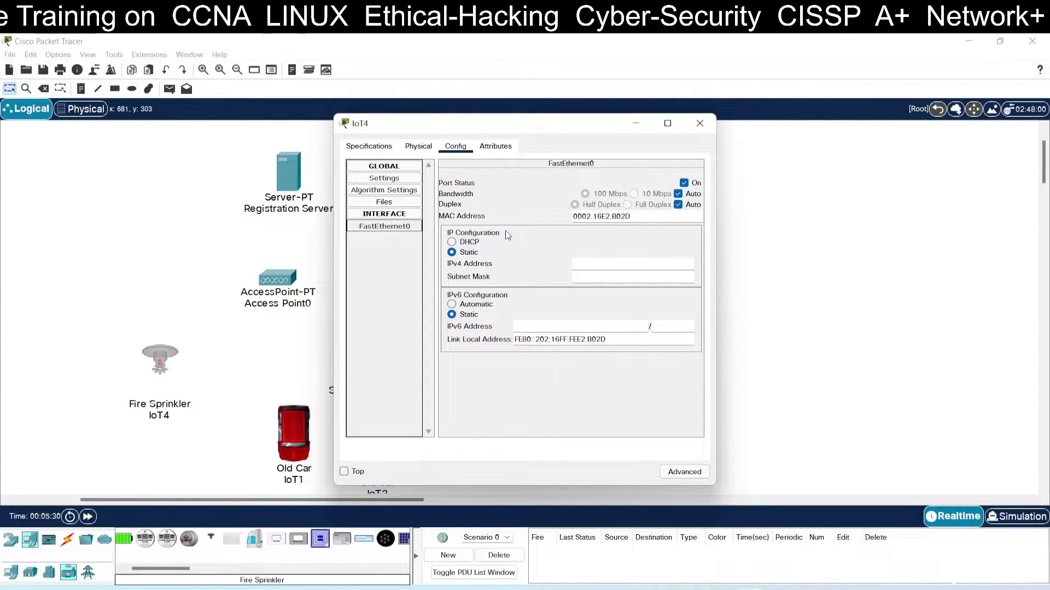
# Add a Lawn Sprinkler (IoT5) from the Home devices beside the Fire Sprinkler.
pyautogui.click(703, 126)
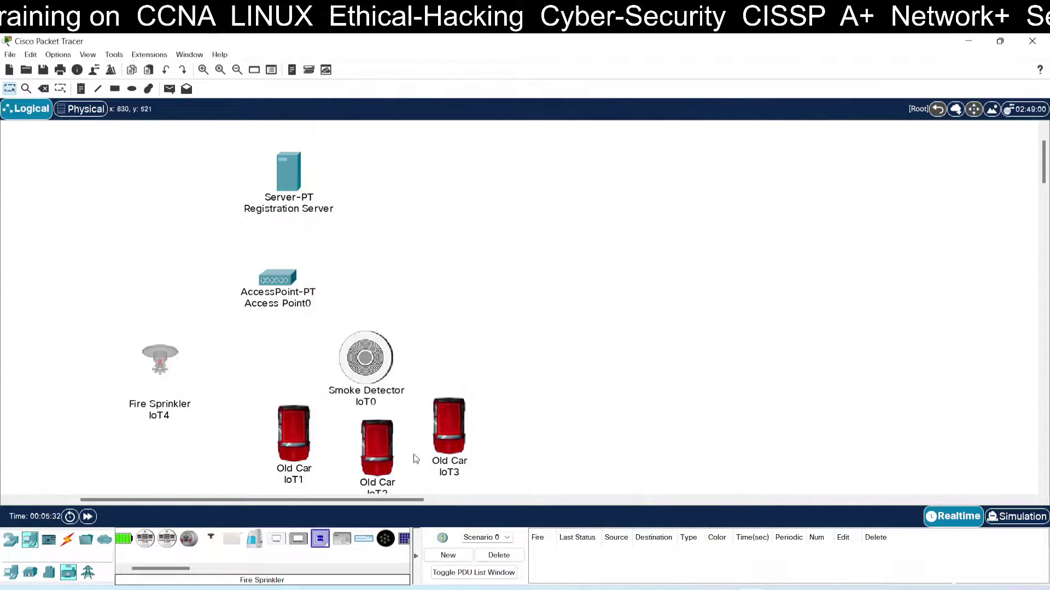
pyautogui.moveTo(179, 571); pyautogui.dragTo(231, 572)
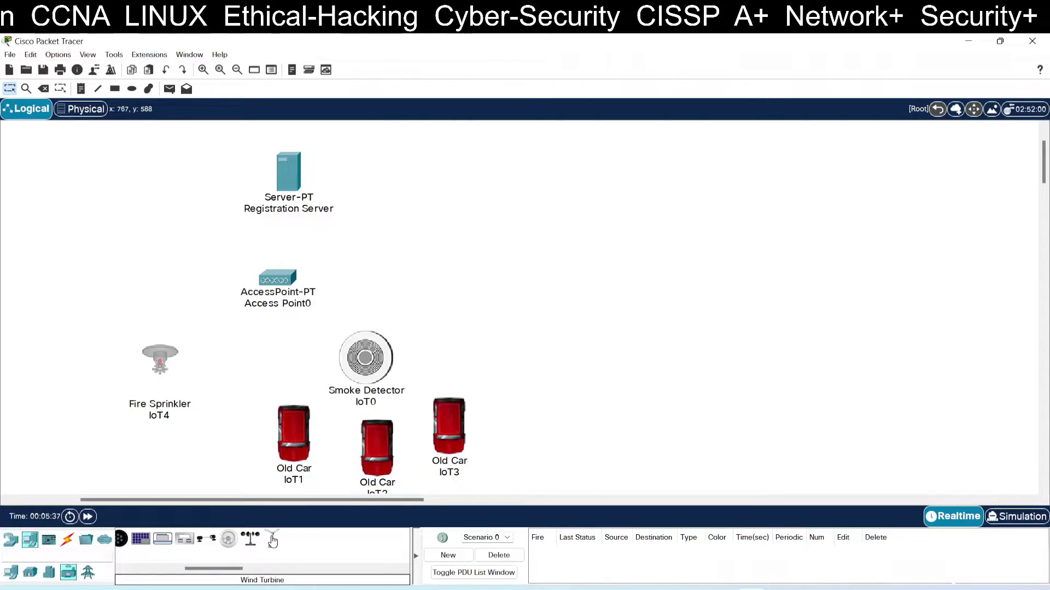
pyautogui.moveTo(217, 569); pyautogui.dragTo(158, 573)
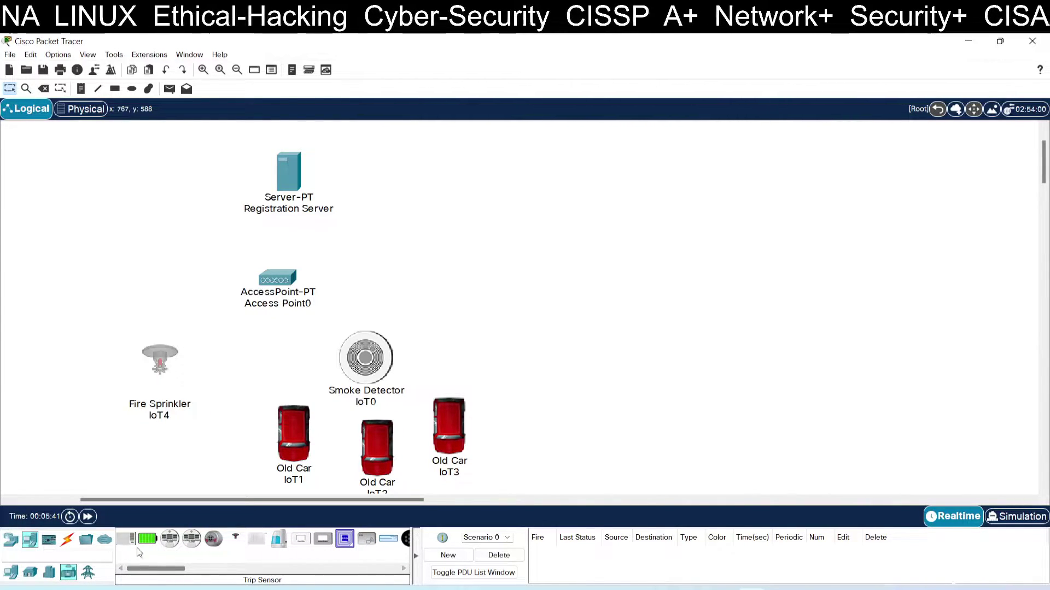
pyautogui.click(83, 577)
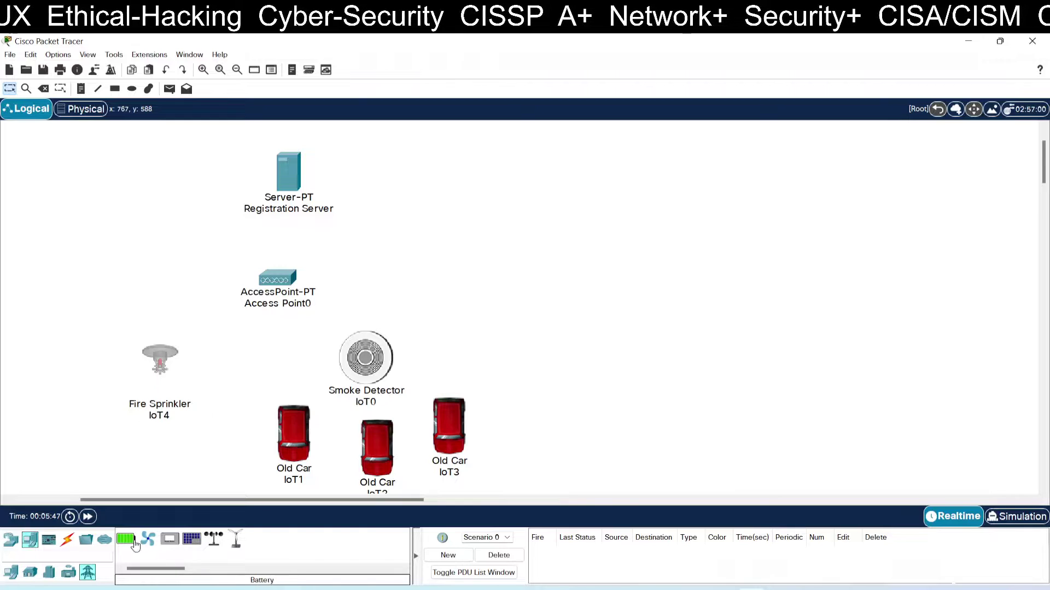
pyautogui.click(48, 542)
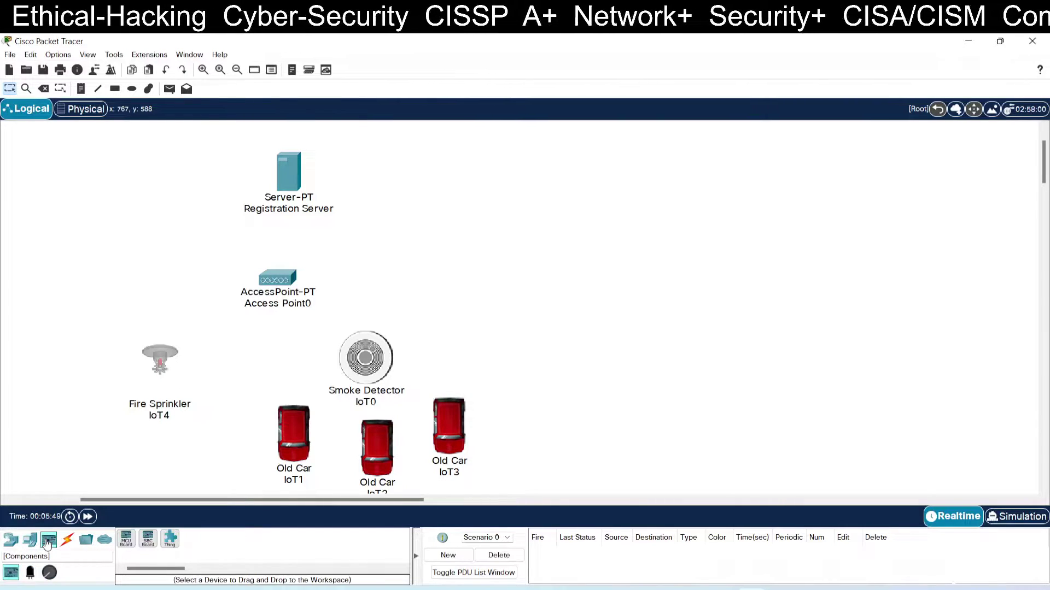
pyautogui.click(38, 540)
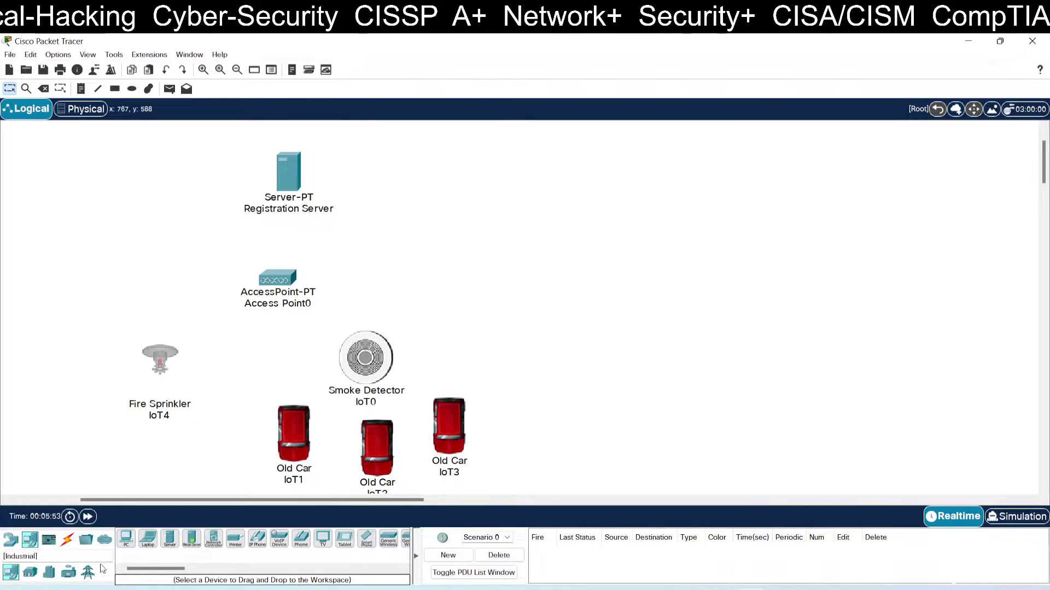
pyautogui.click(30, 572)
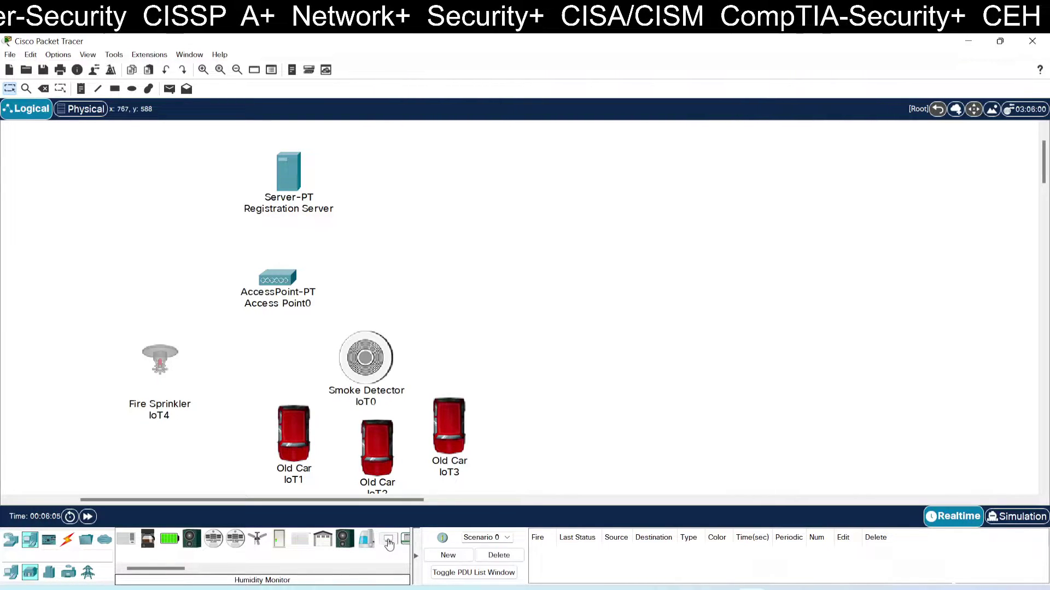
pyautogui.moveTo(176, 569); pyautogui.dragTo(210, 574)
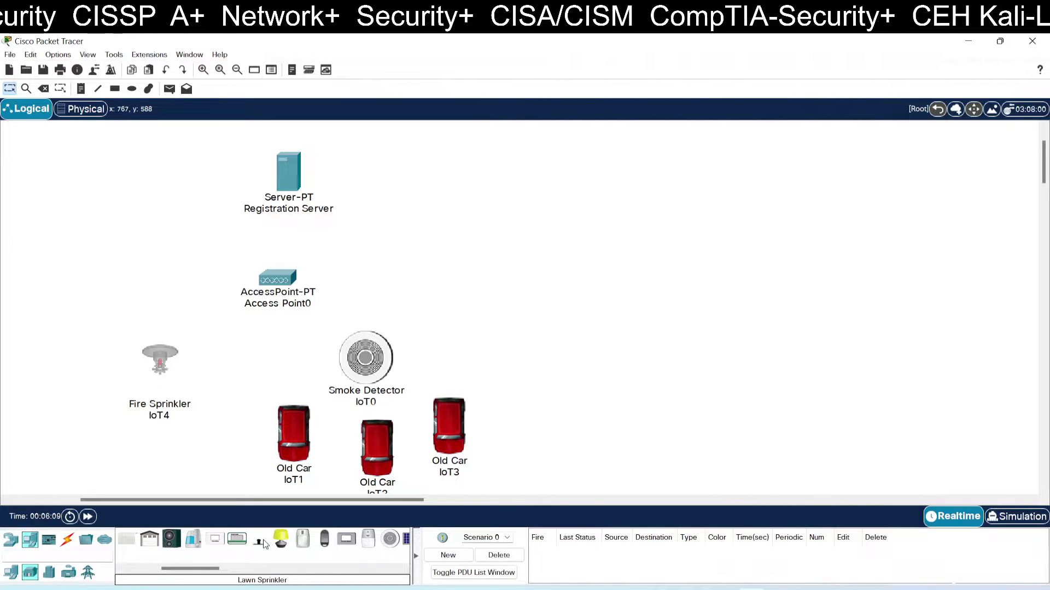
pyautogui.moveTo(261, 546); pyautogui.dragTo(234, 374)
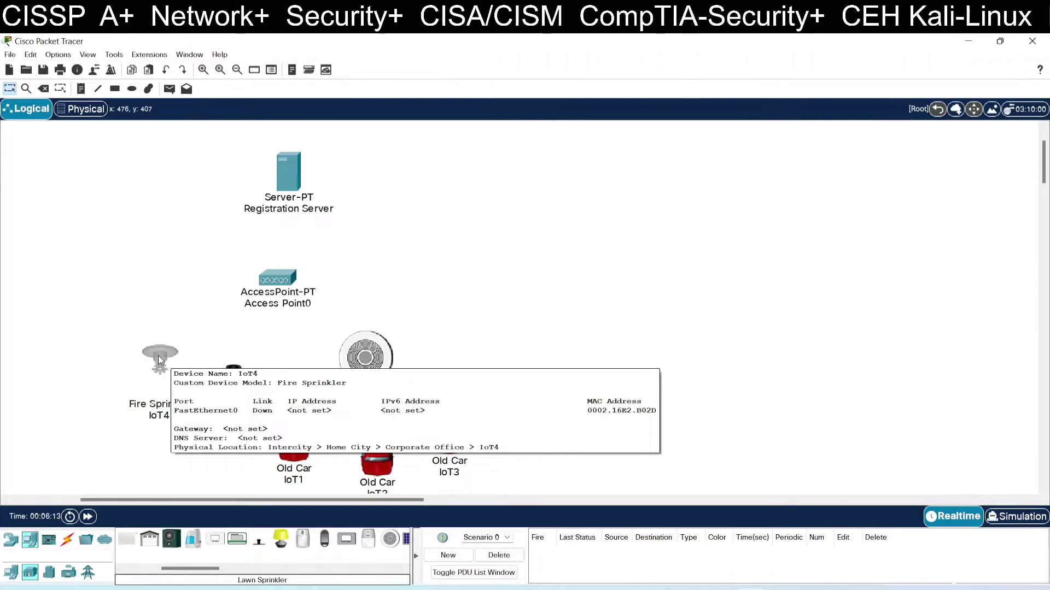
# Delete the Fire Sprinkler IoT4 from the workspace.
pyautogui.click(44, 88)
pyautogui.click(563, 333)
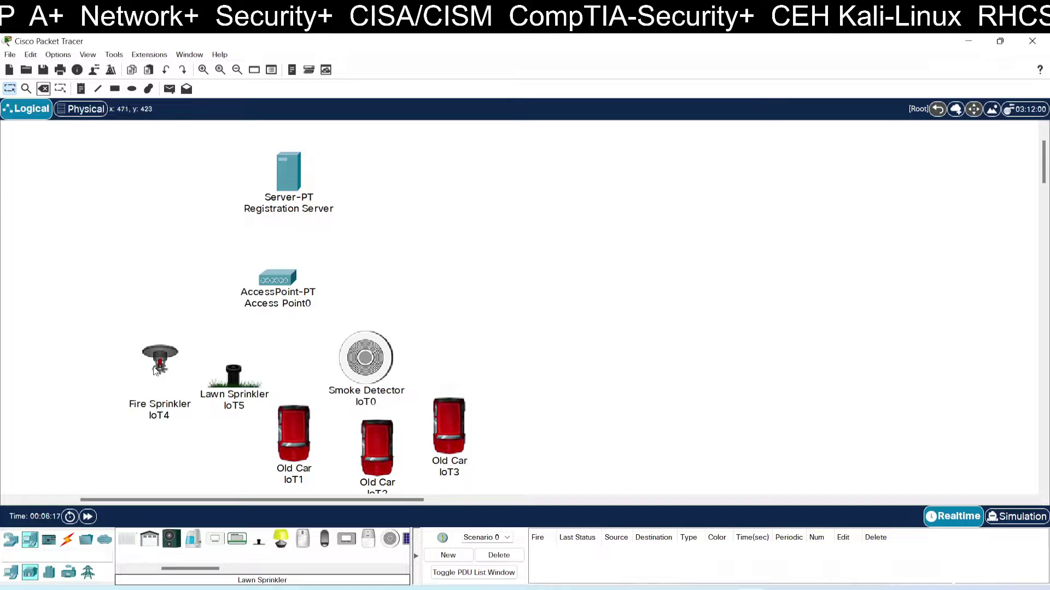
pyautogui.click(43, 88)
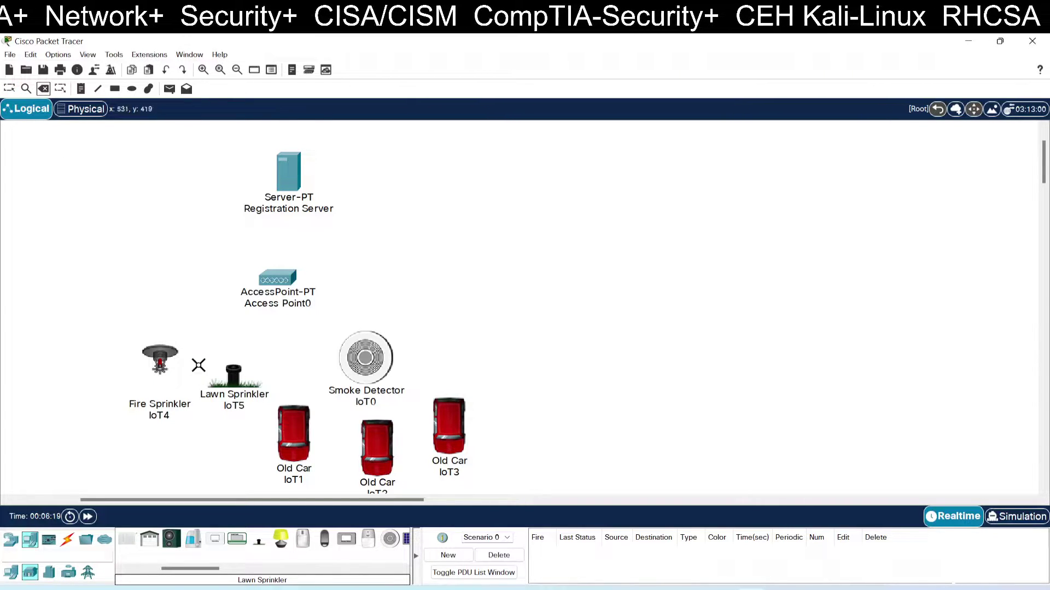
pyautogui.click(159, 360)
pyautogui.click(514, 335)
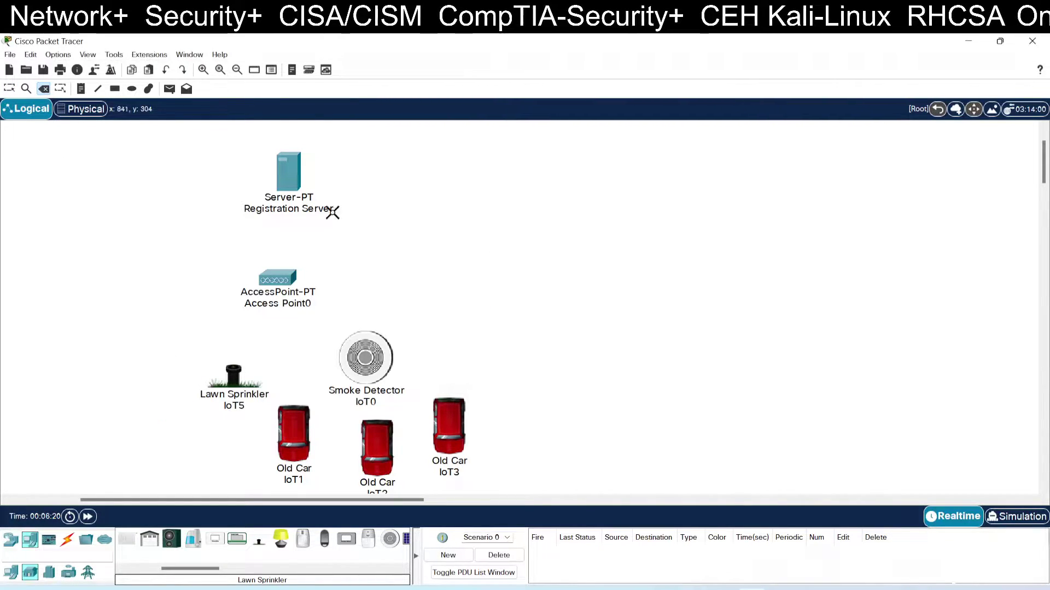
# Move the Lawn Sprinkler into the freed spot and rename IoT5 to sprinkler.
pyautogui.click(9, 88)
pyautogui.moveTo(239, 374); pyautogui.dragTo(162, 393)
pyautogui.click(187, 395)
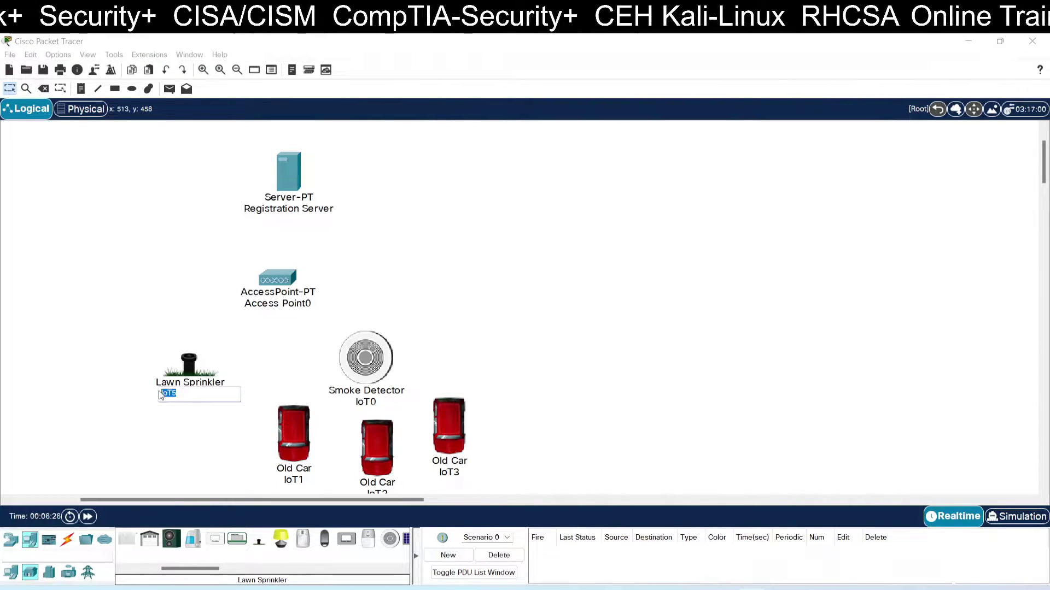
pyautogui.press('BackSpace')
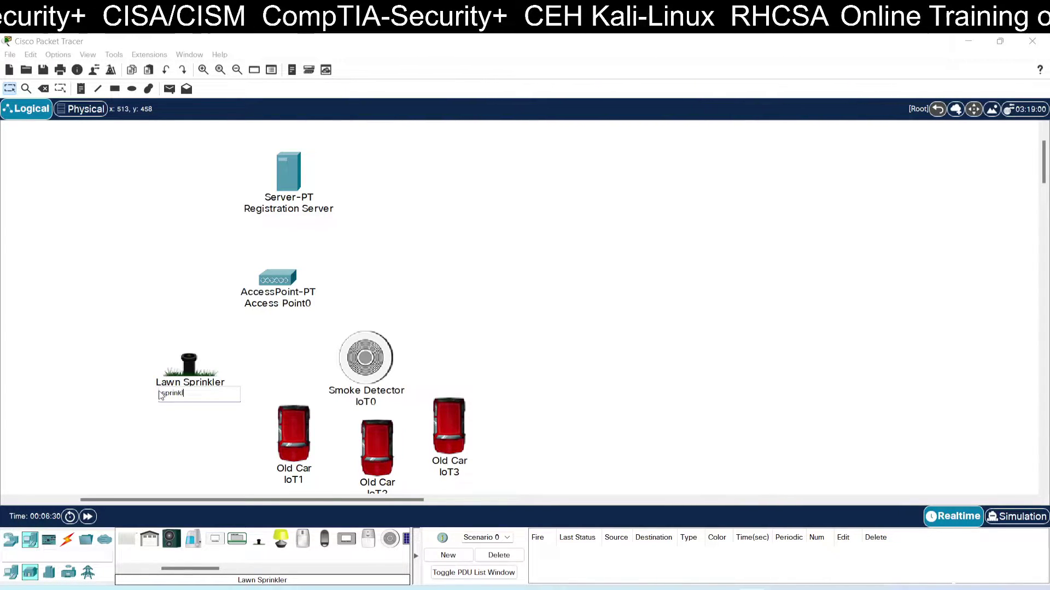
pyautogui.click(262, 354)
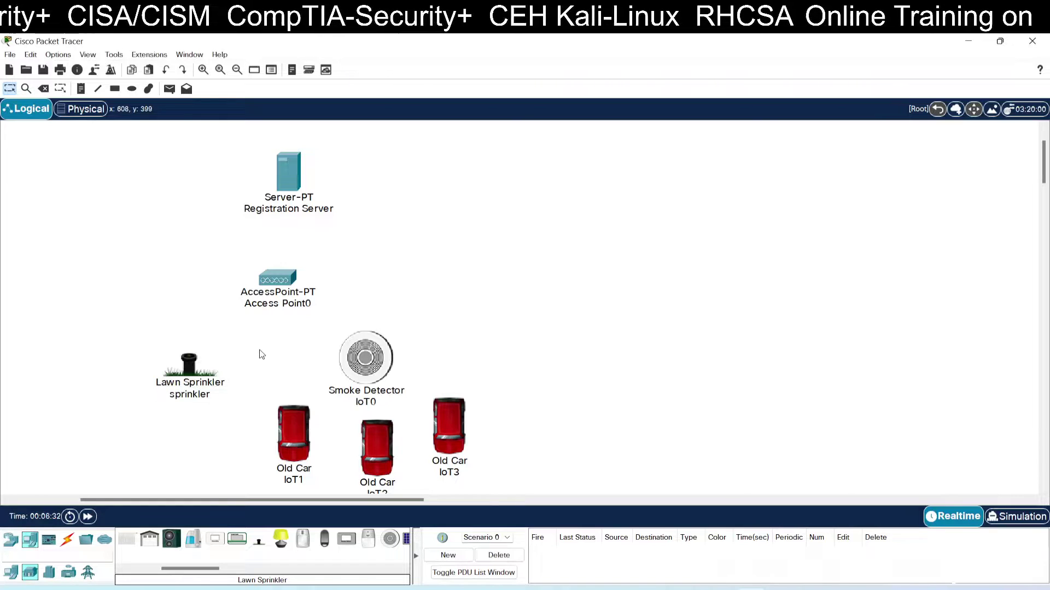
pyautogui.moveTo(198, 375); pyautogui.dragTo(190, 378)
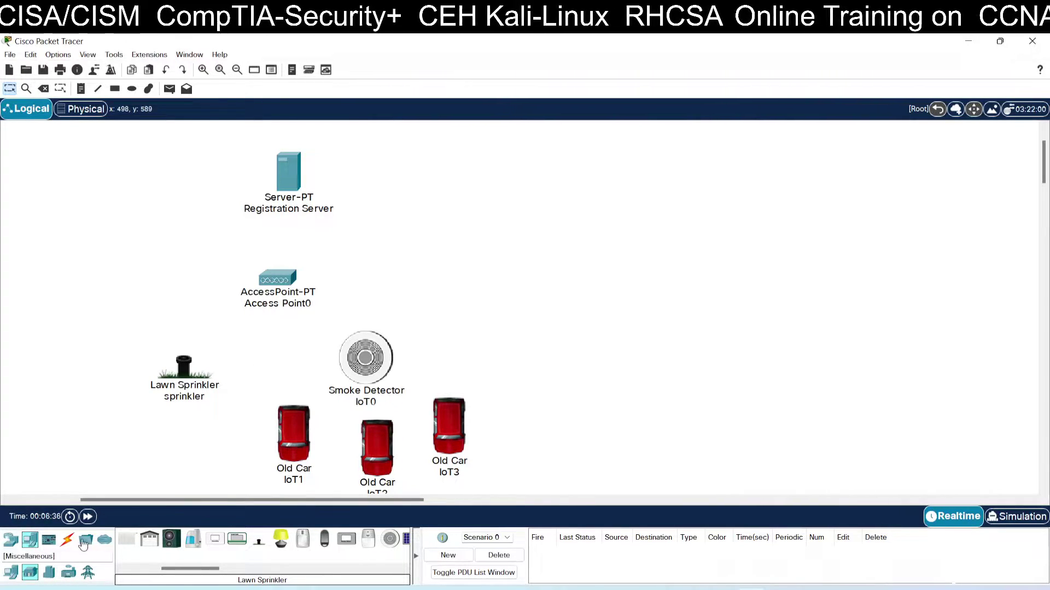
# Change the sprinkler's Wireless0 SSID from HomeGateway to cisco.
pyautogui.click(182, 389)
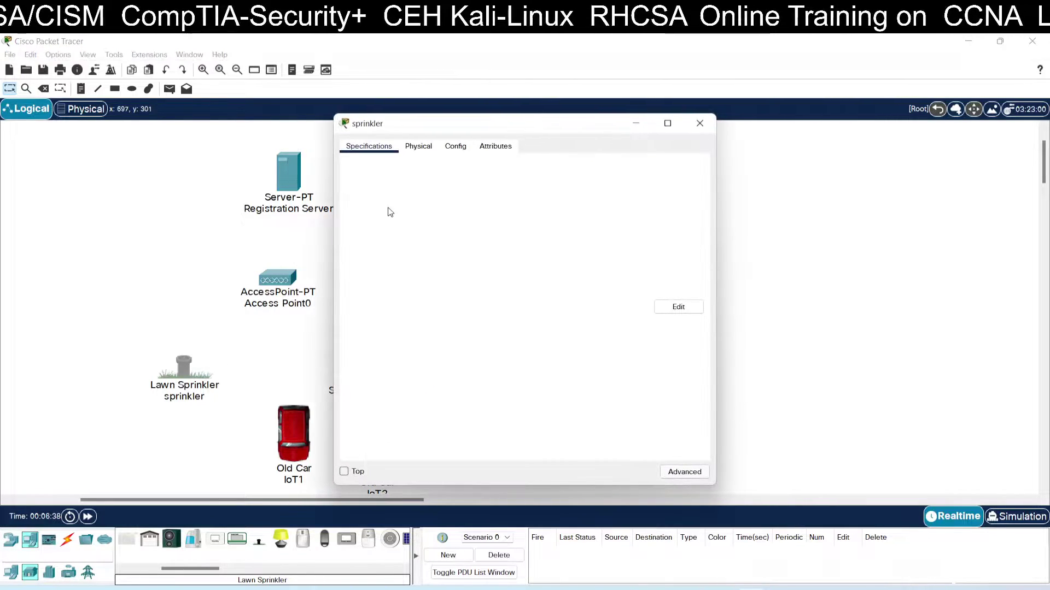
pyautogui.click(418, 146)
pyautogui.click(455, 146)
pyautogui.click(384, 226)
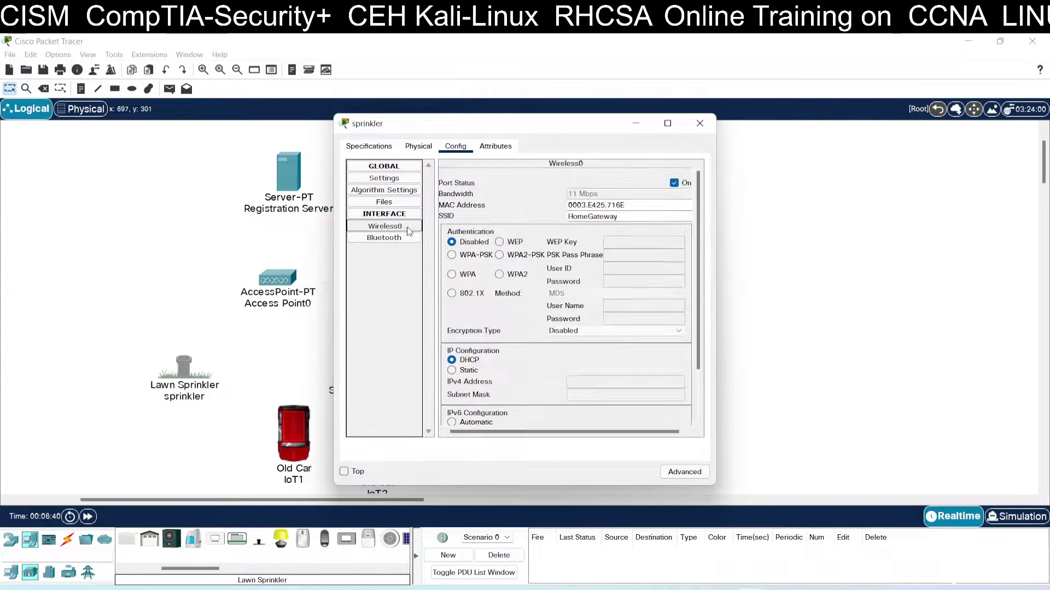
pyautogui.moveTo(625, 220); pyautogui.dragTo(553, 214)
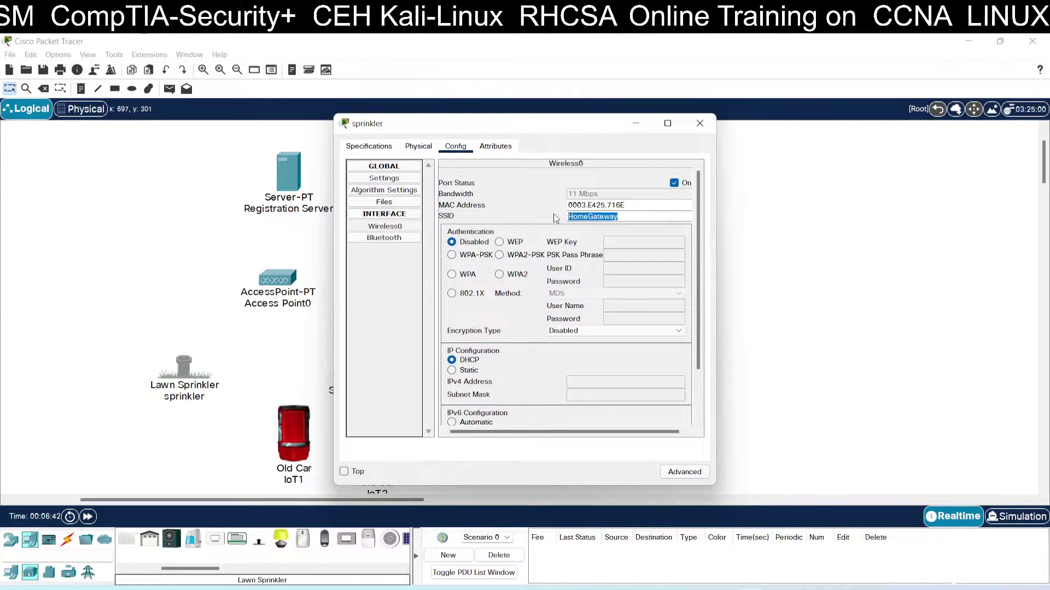
pyautogui.write('cisco')
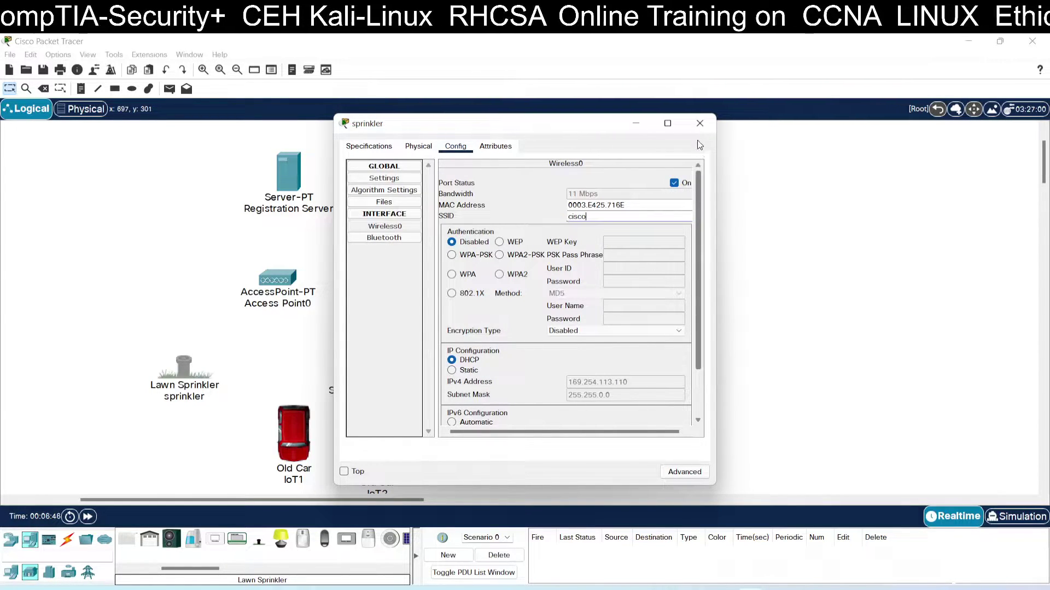
pyautogui.click(699, 123)
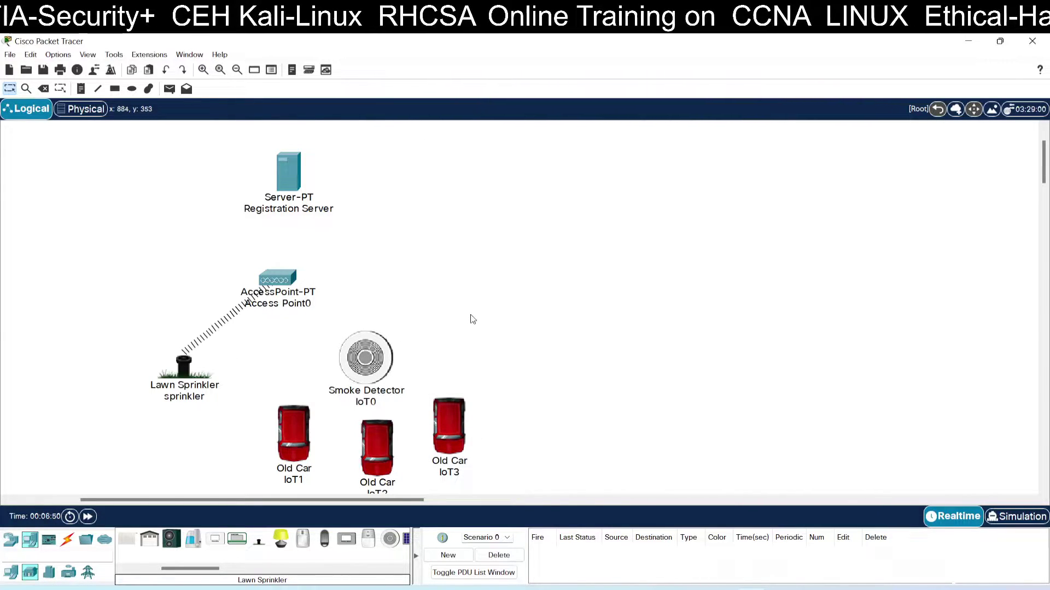
# Change Smoke Detector IoT0's Wireless0 SSID from HomeGateway to cisco.
pyautogui.click(365, 358)
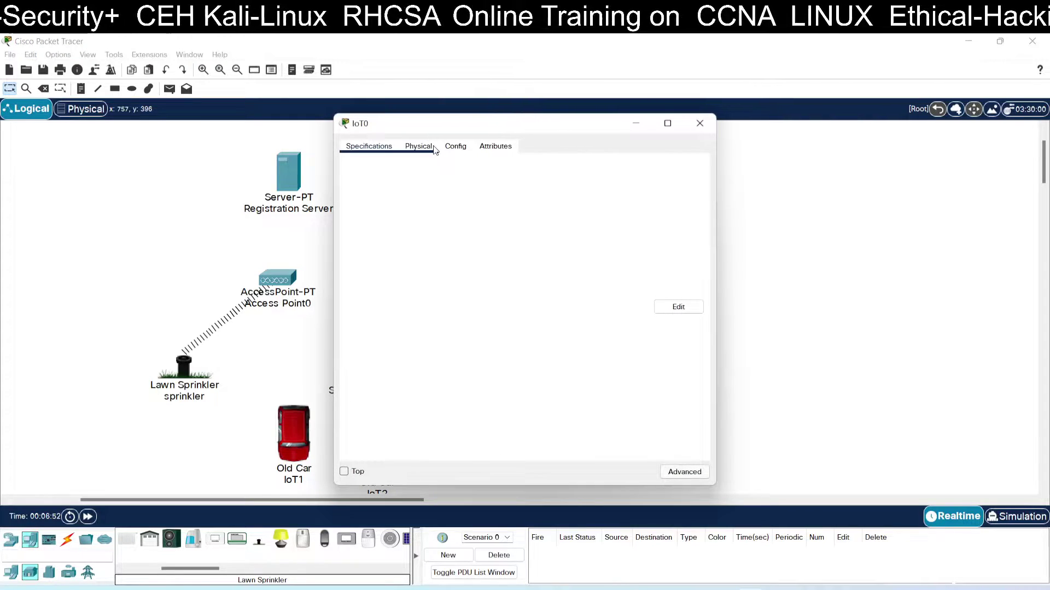
pyautogui.click(449, 149)
pyautogui.click(385, 226)
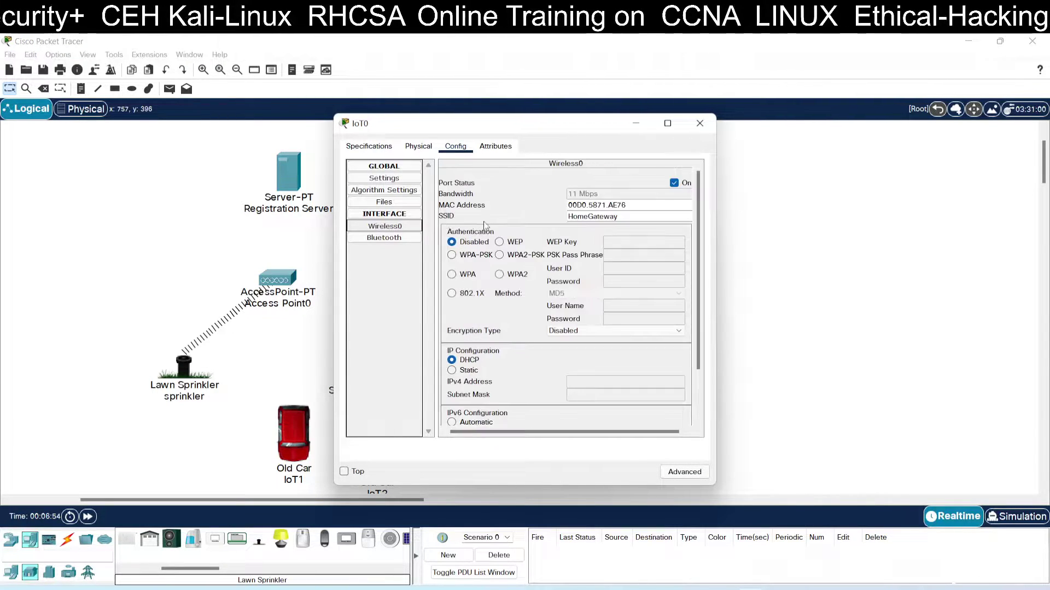
pyautogui.moveTo(617, 219); pyautogui.dragTo(517, 216)
pyautogui.write('cisco')
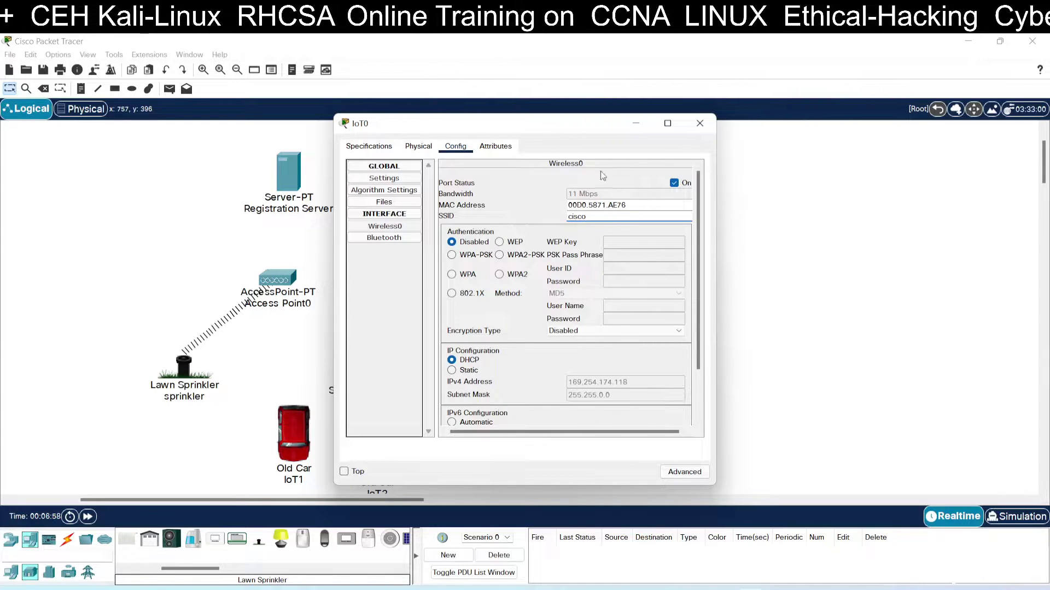
pyautogui.click(700, 123)
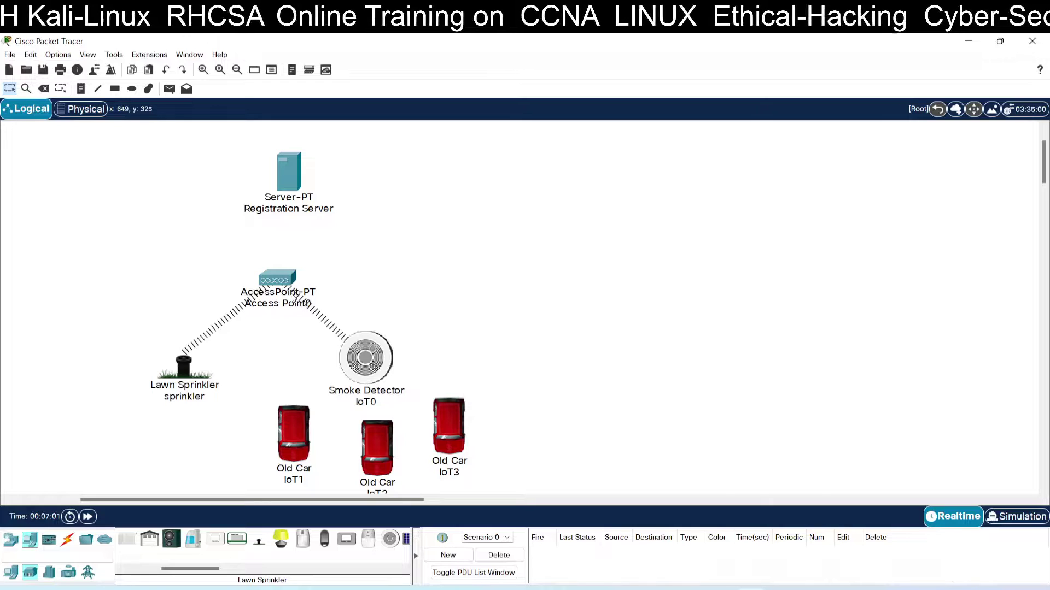
pyautogui.click(277, 280)
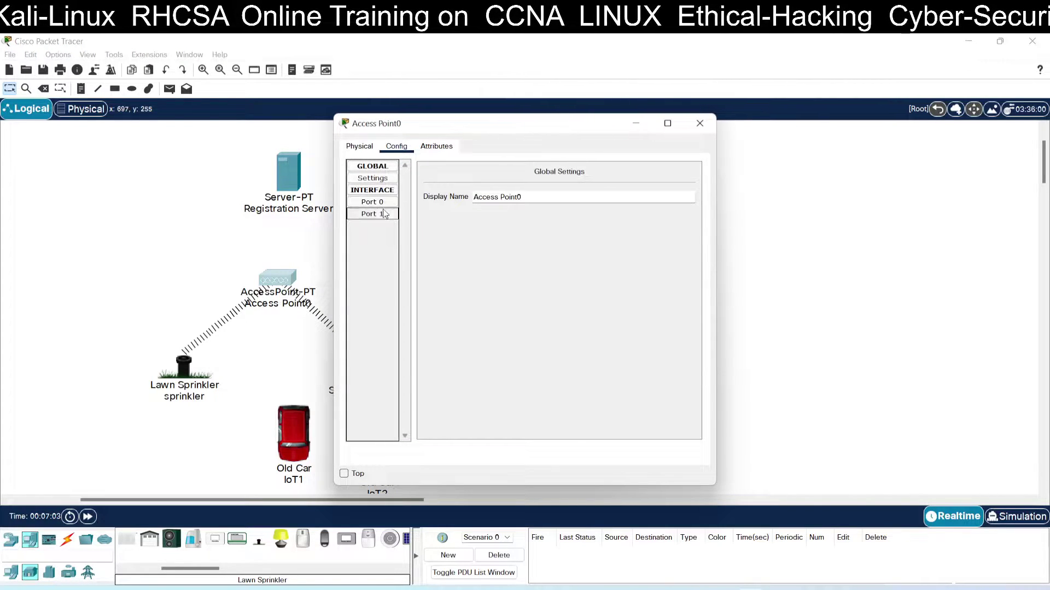
pyautogui.click(372, 214)
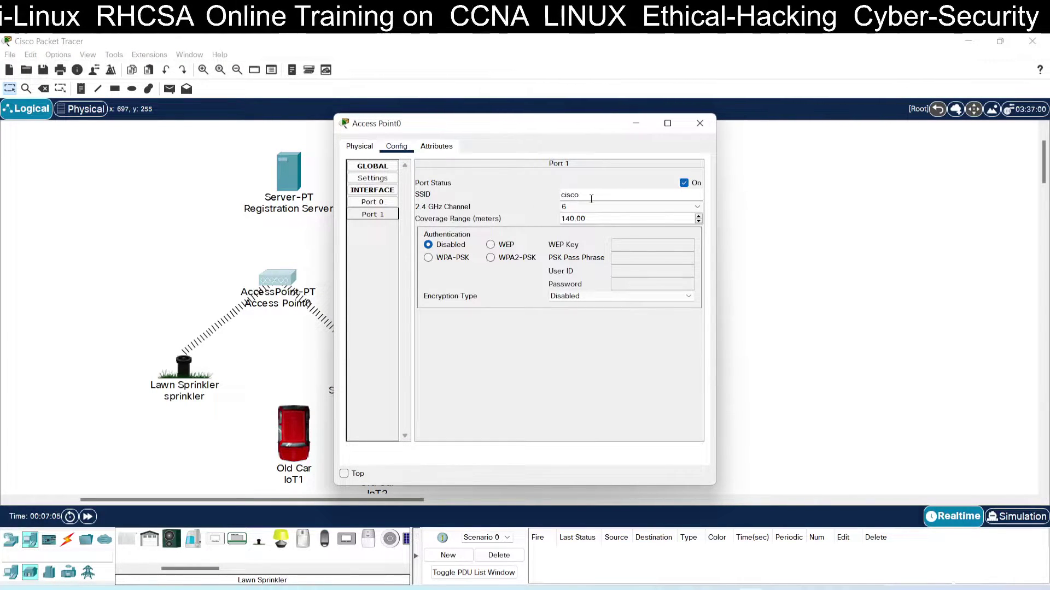
pyautogui.click(702, 125)
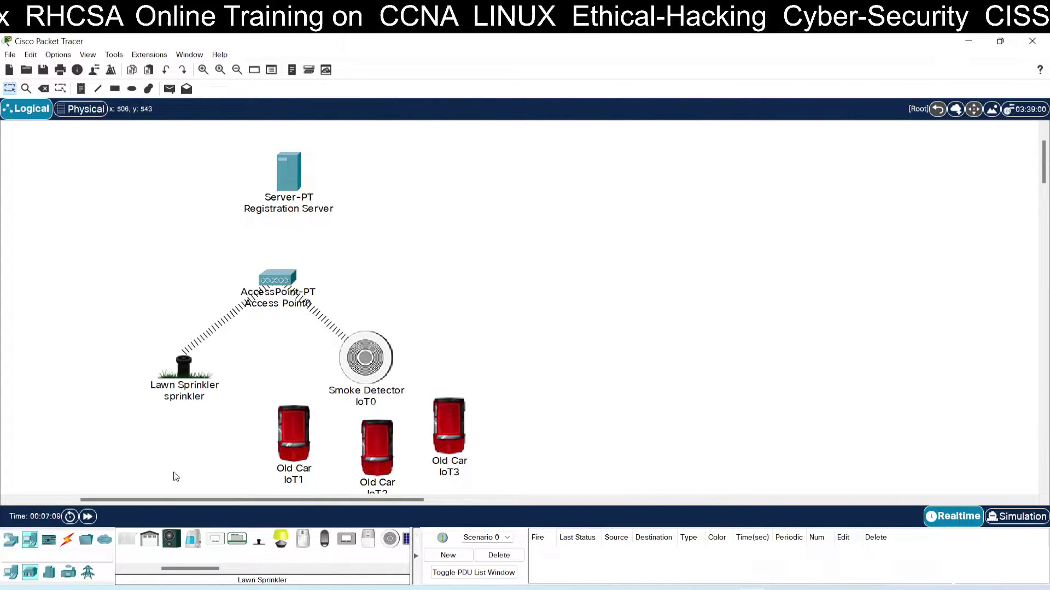
# Connect Access Point0 to the Registration Server with an automatic connection cable.
pyautogui.click(67, 539)
pyautogui.click(126, 540)
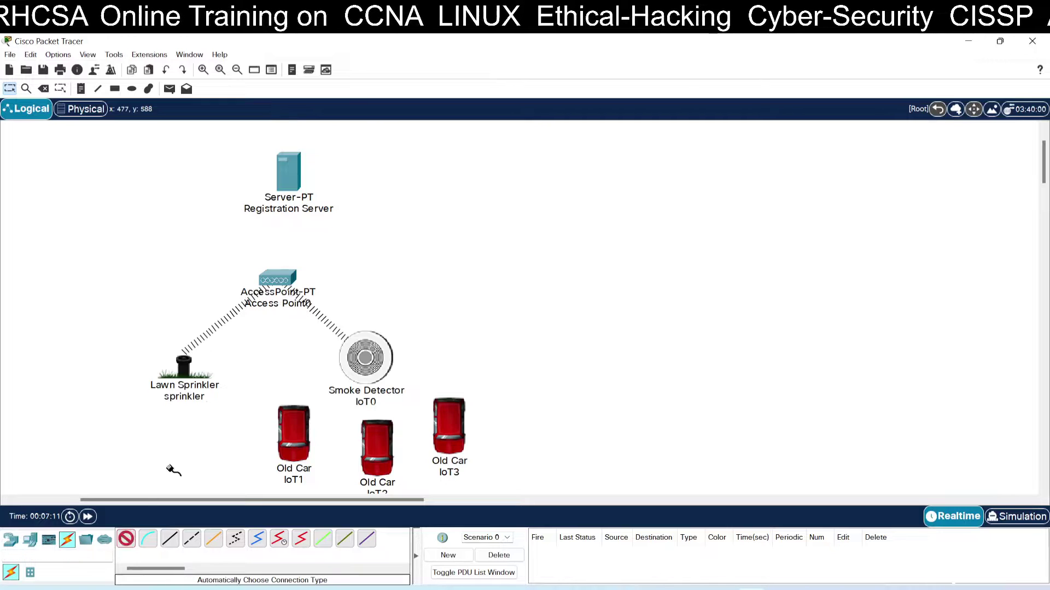
pyautogui.click(277, 278)
pyautogui.click(291, 171)
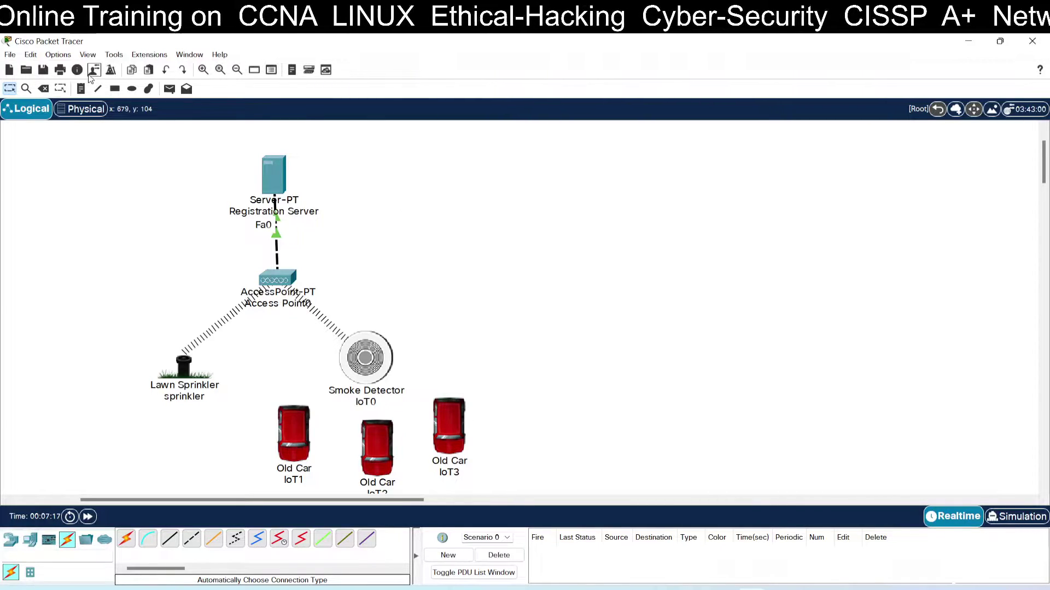
pyautogui.click(15, 71)
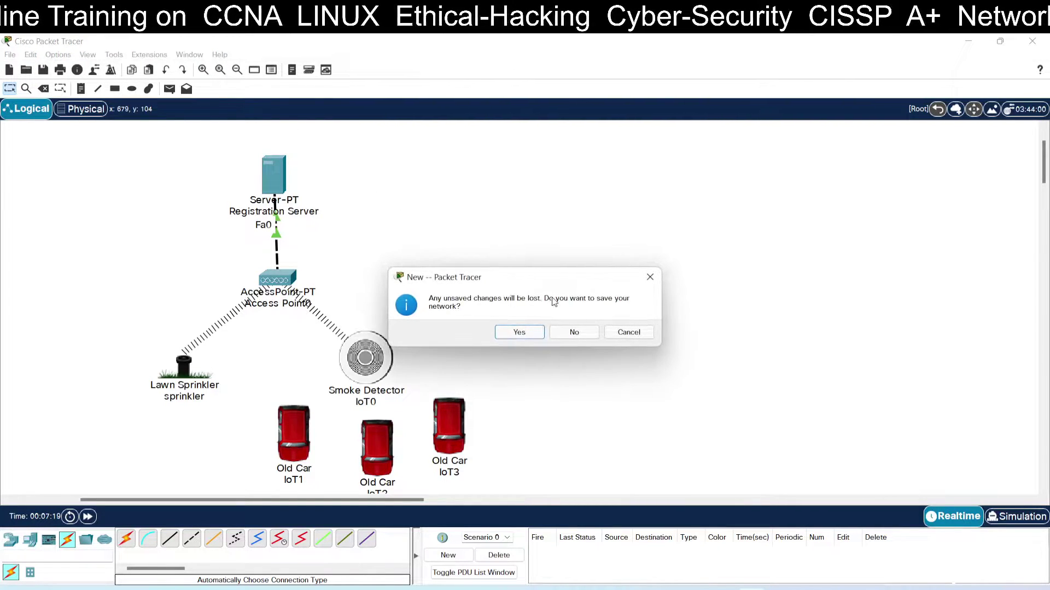
# Place text notes 1.0.0.1, 1.0.0.2 and 1.0.0.3 near the server, sprinkler and smoke detector.
pyautogui.click(81, 88)
pyautogui.click(256, 140)
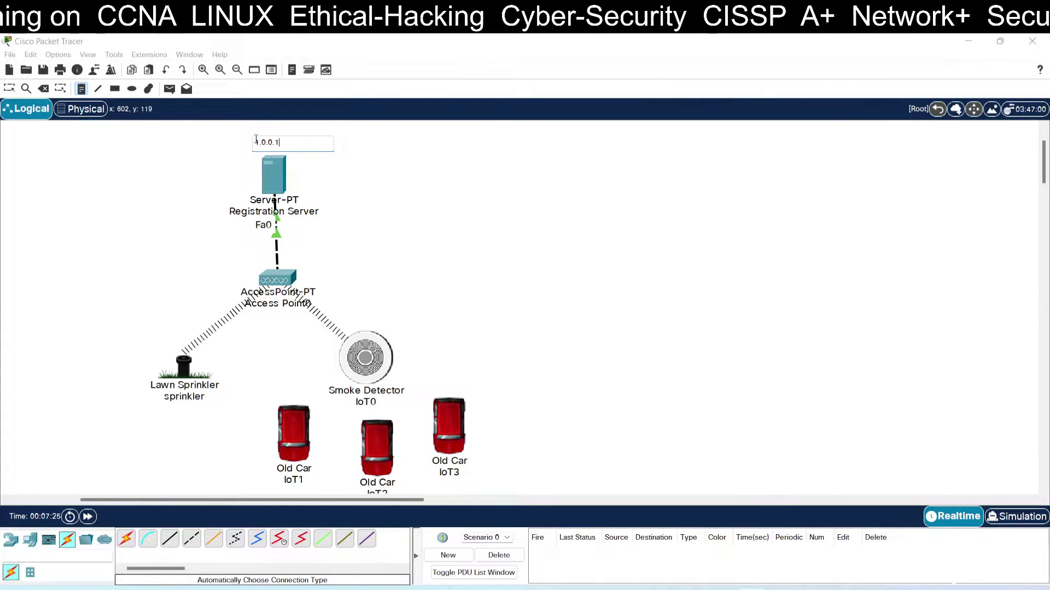
pyautogui.click(154, 423)
pyautogui.write('1.0.0.2')
pyautogui.click(416, 373)
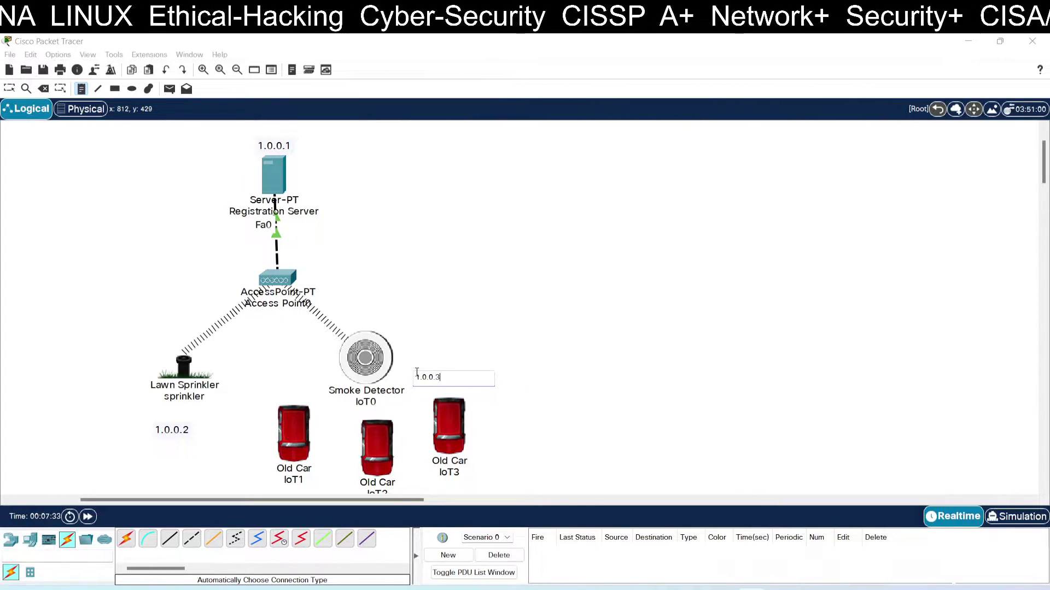
pyautogui.click(9, 88)
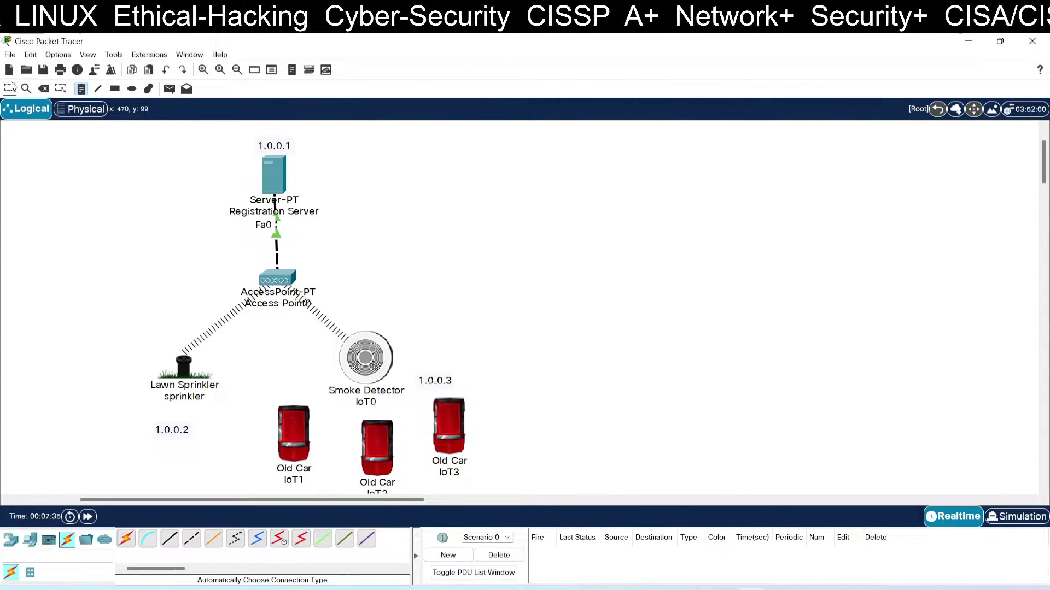
# Move the 1.0.0.2 and 1.0.0.3 notes just above the lawn sprinkler and smoke detector.
pyautogui.moveTo(446, 378); pyautogui.dragTo(373, 358)
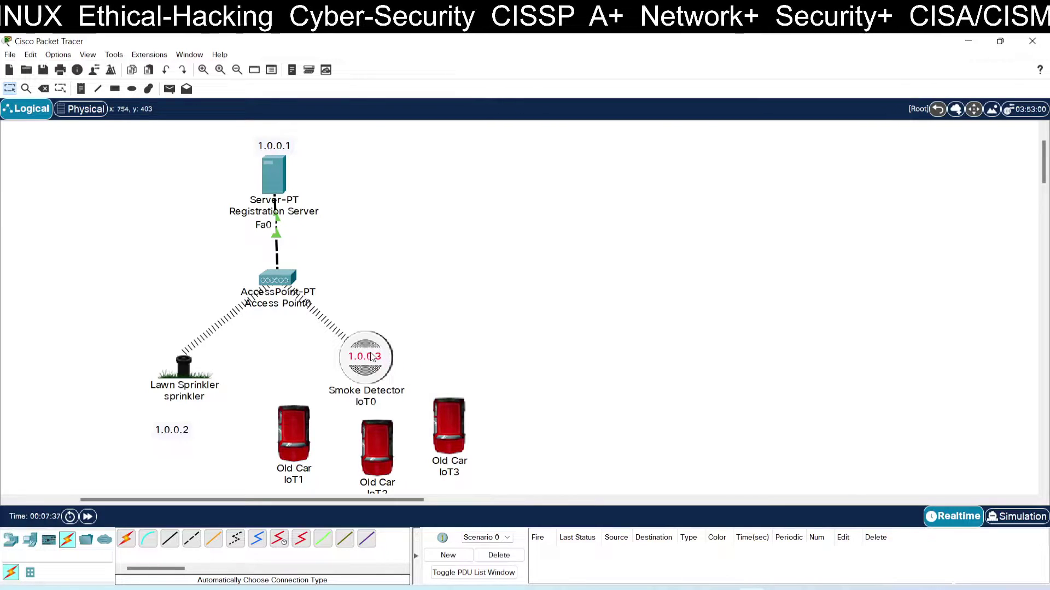
pyautogui.moveTo(179, 432); pyautogui.dragTo(178, 336)
pyautogui.moveTo(366, 356); pyautogui.dragTo(368, 319)
pyautogui.click(507, 318)
# Give the Registration Server static IP 1.0.0.1 with mask 255.0.0.0 in IP Configuration.
pyautogui.click(268, 173)
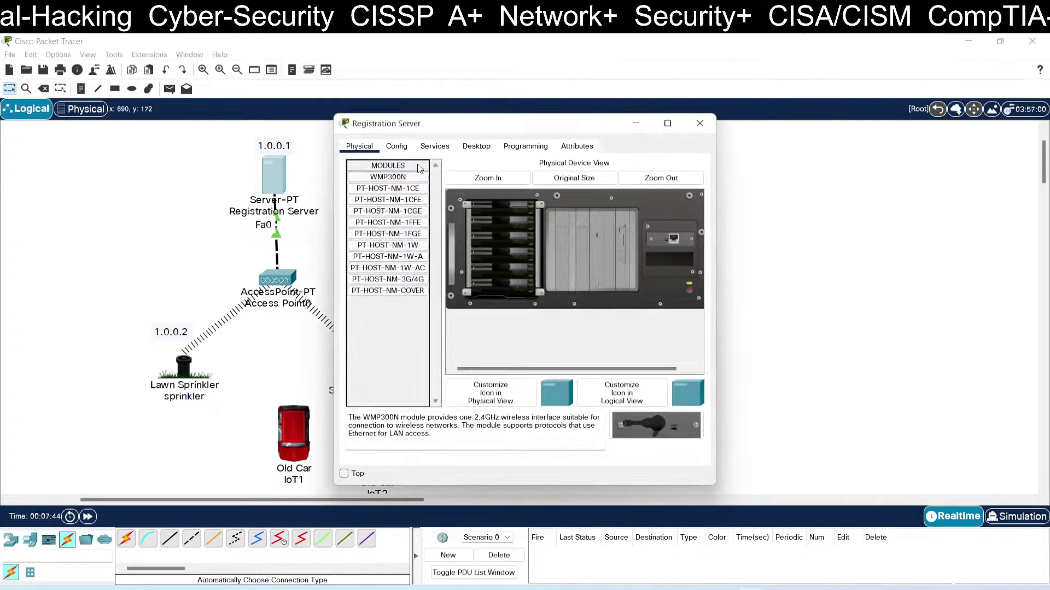
pyautogui.click(476, 146)
pyautogui.click(383, 189)
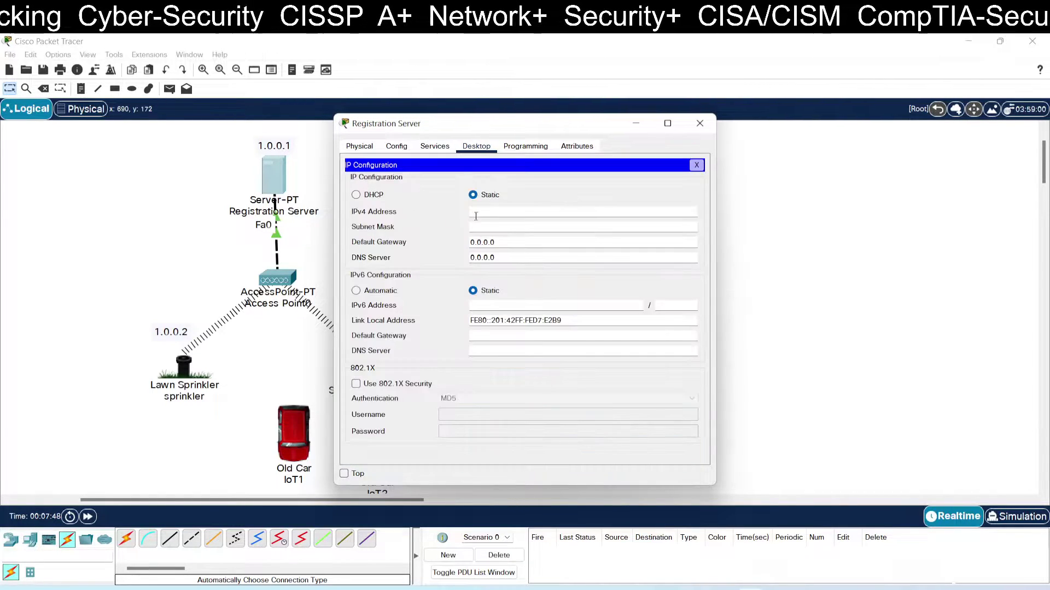
pyautogui.click(481, 210)
pyautogui.write('1.0')
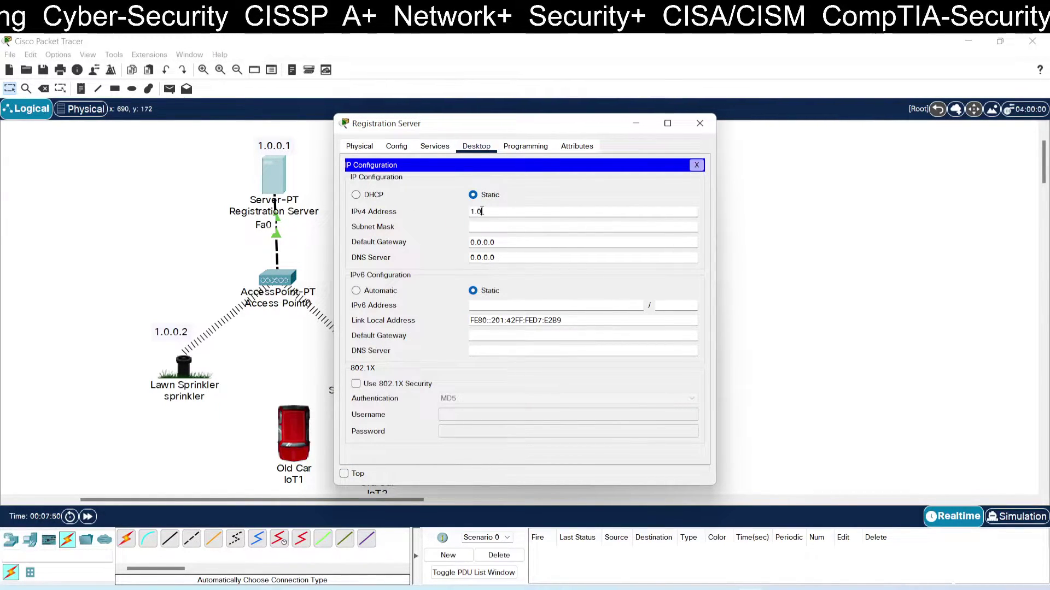
pyautogui.write('.0.1')
pyautogui.press('Tab')
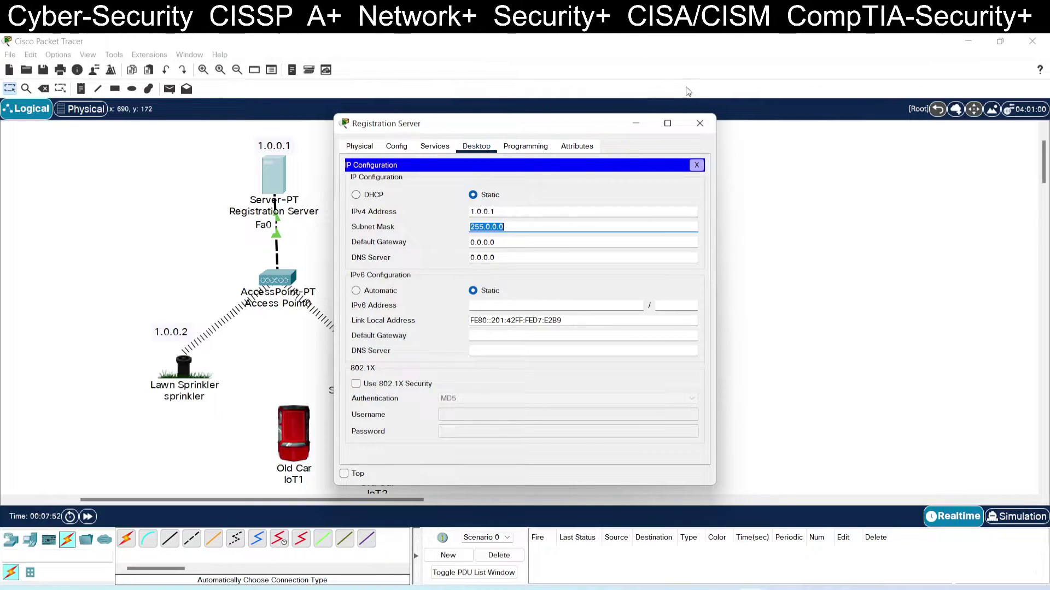
pyautogui.click(699, 123)
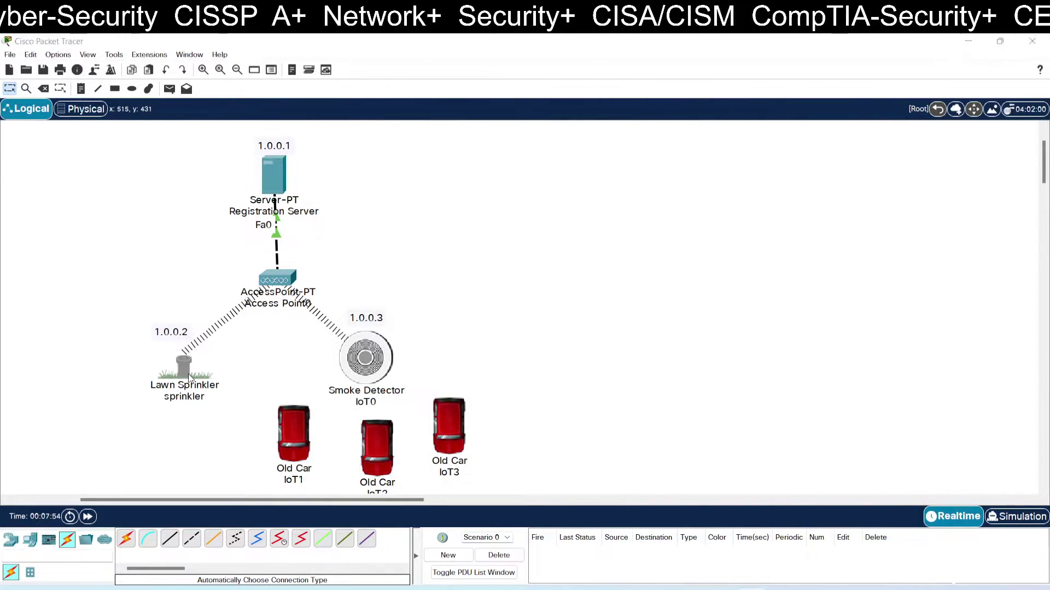
# Set the lawn sprinkler's Wireless0 to static IP 1.0.0.2 with mask 255.0.0.0.
pyautogui.click(186, 371)
pyautogui.click(388, 228)
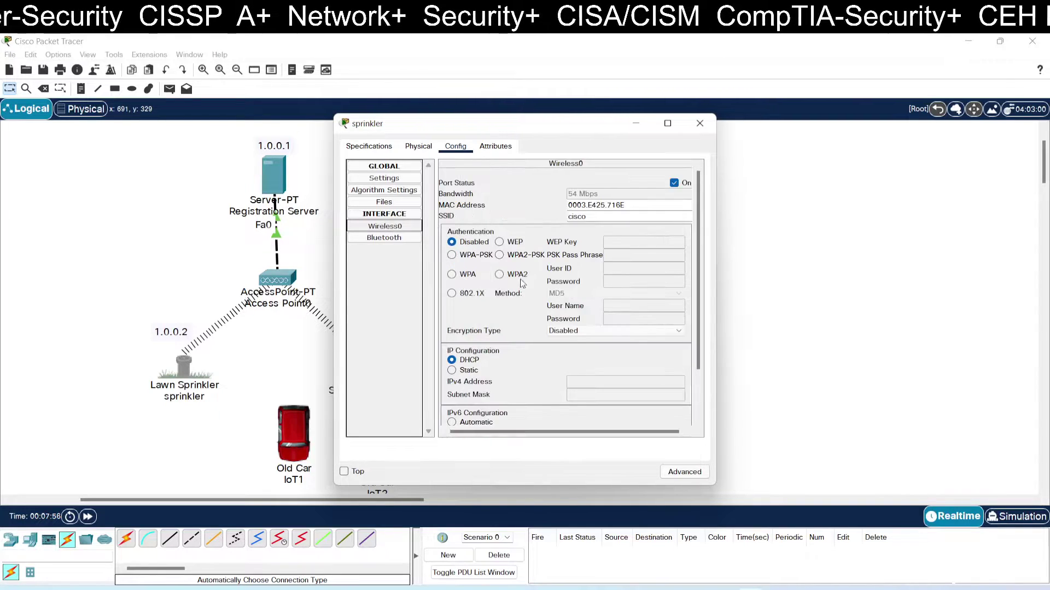
pyautogui.scroll(-3, 476, 320)
pyautogui.click(473, 317)
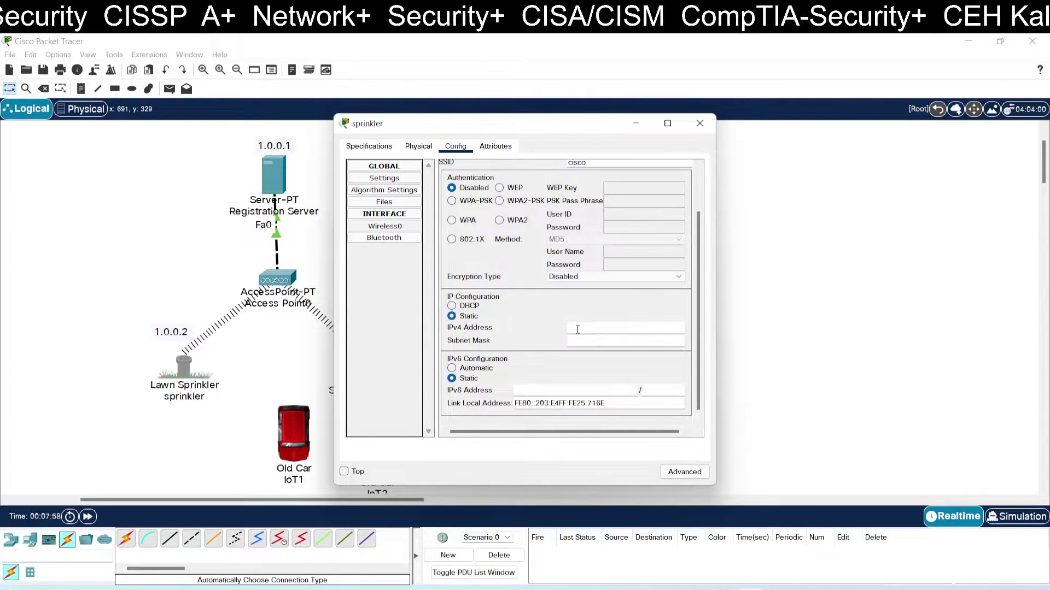
pyautogui.click(582, 327)
pyautogui.write('1.0.0')
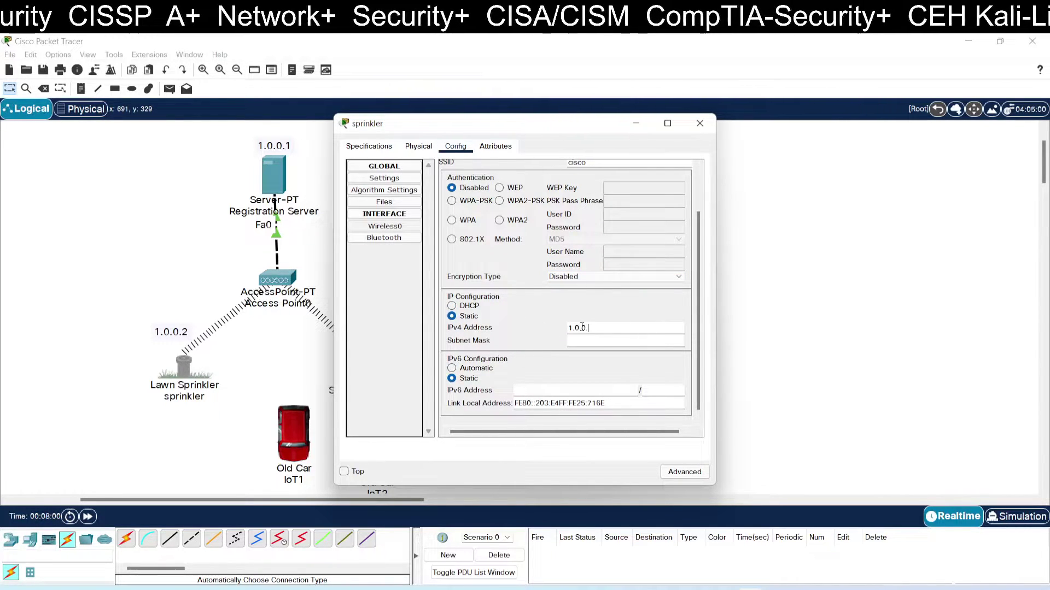
pyautogui.write('.2')
pyautogui.press('Tab')
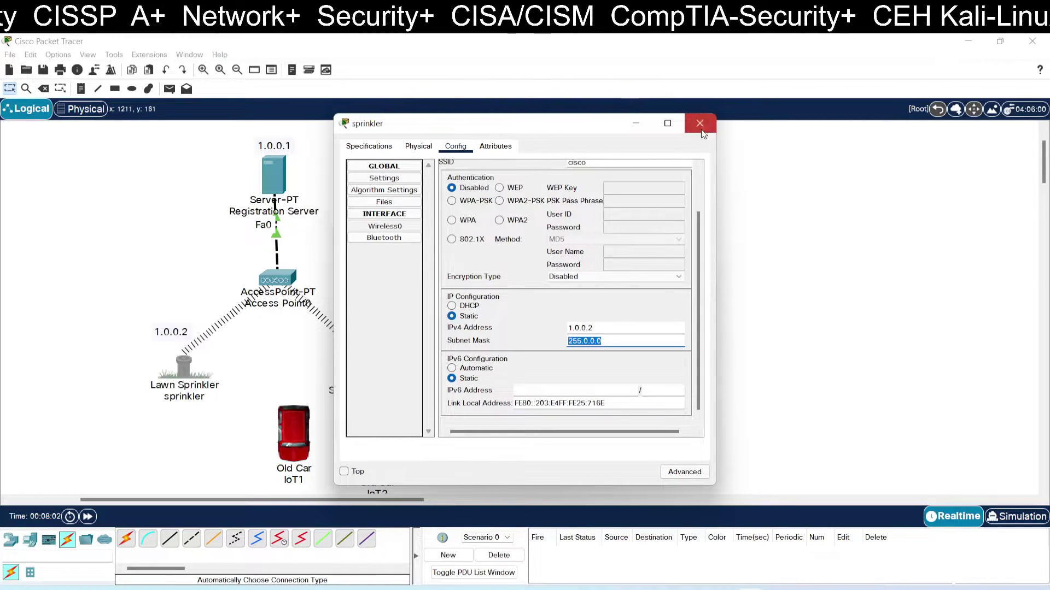
pyautogui.click(700, 123)
# Set the smoke detector's Wireless0 to static IP 1.0.0.3 with mask 255.0.0.0.
pyautogui.click(365, 358)
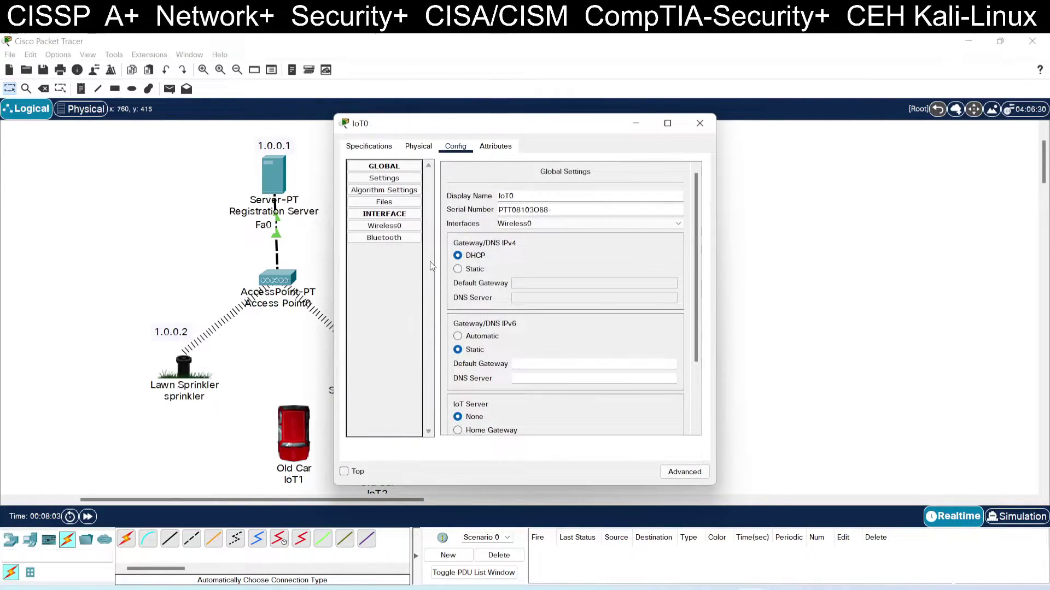
pyautogui.click(399, 233)
pyautogui.scroll(-5, 539, 287)
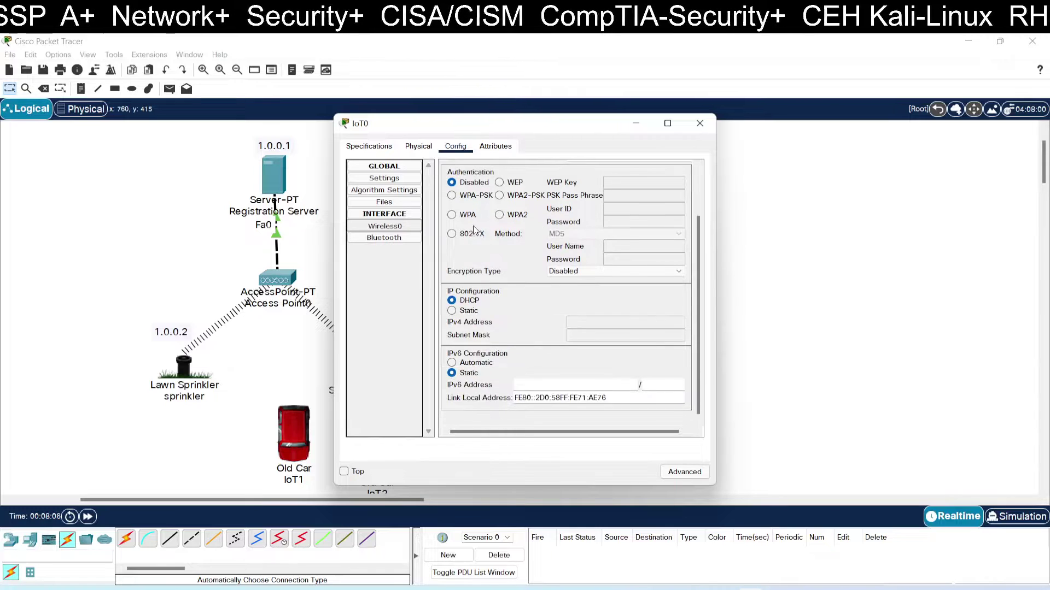
pyautogui.click(475, 312)
pyautogui.click(573, 321)
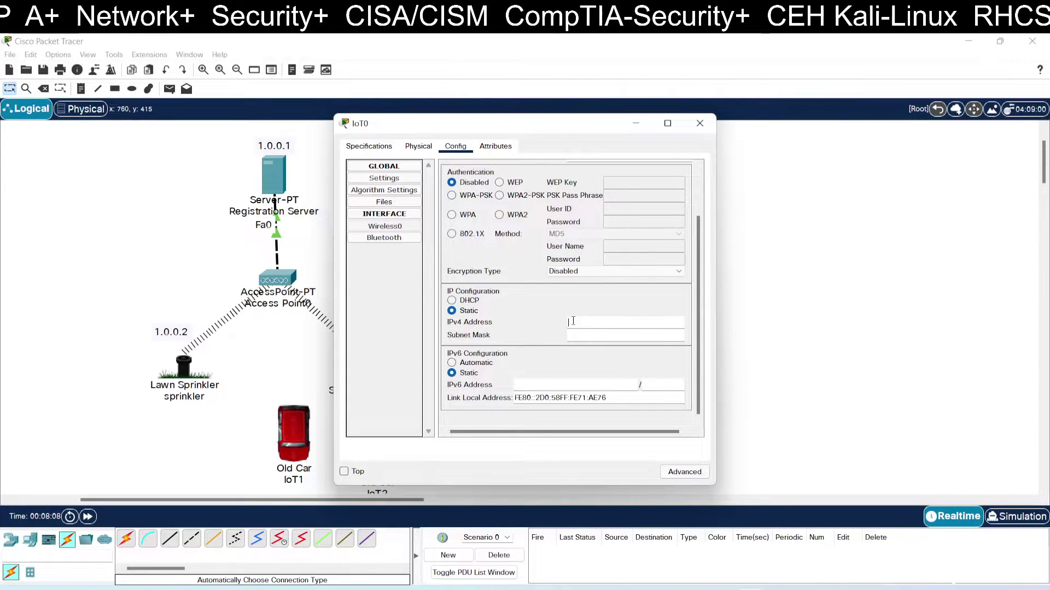
pyautogui.write('1.0.0.3')
pyautogui.press('Tab')
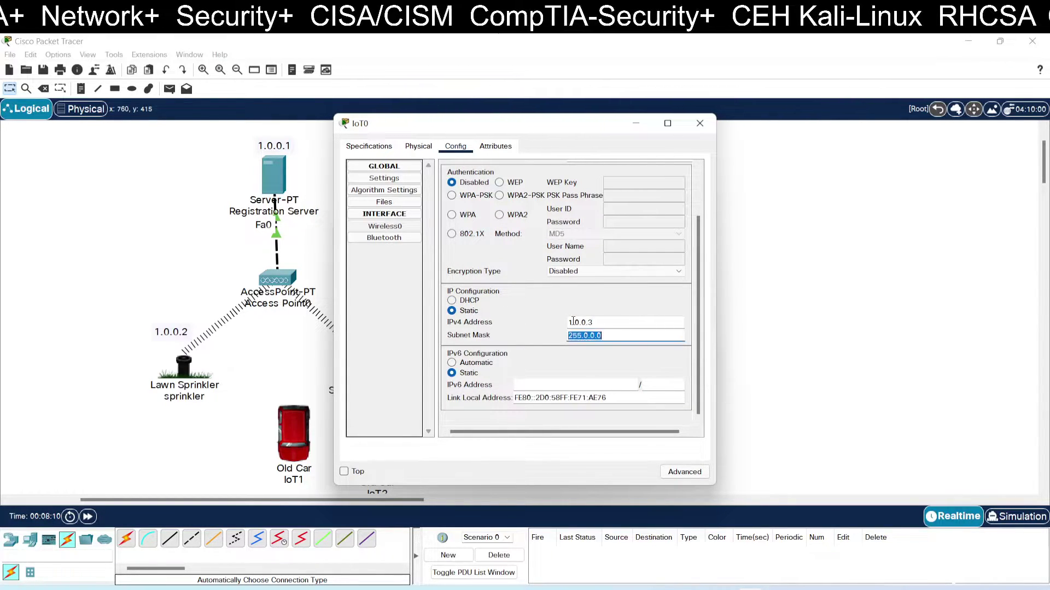
# Switch the IoT Registration Server service to On in the server's Services settings.
pyautogui.click(699, 123)
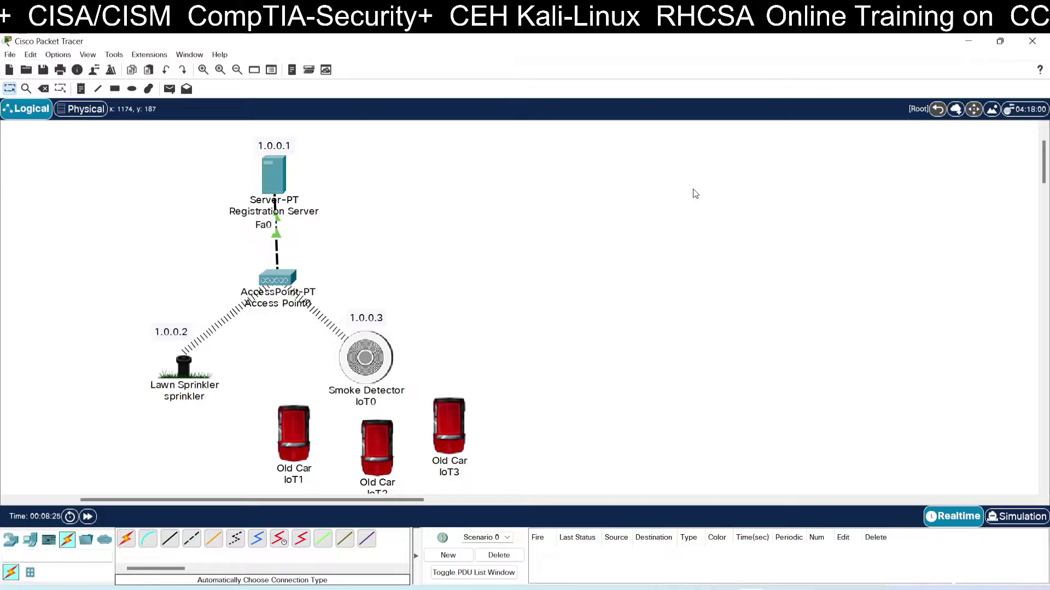
pyautogui.click(277, 186)
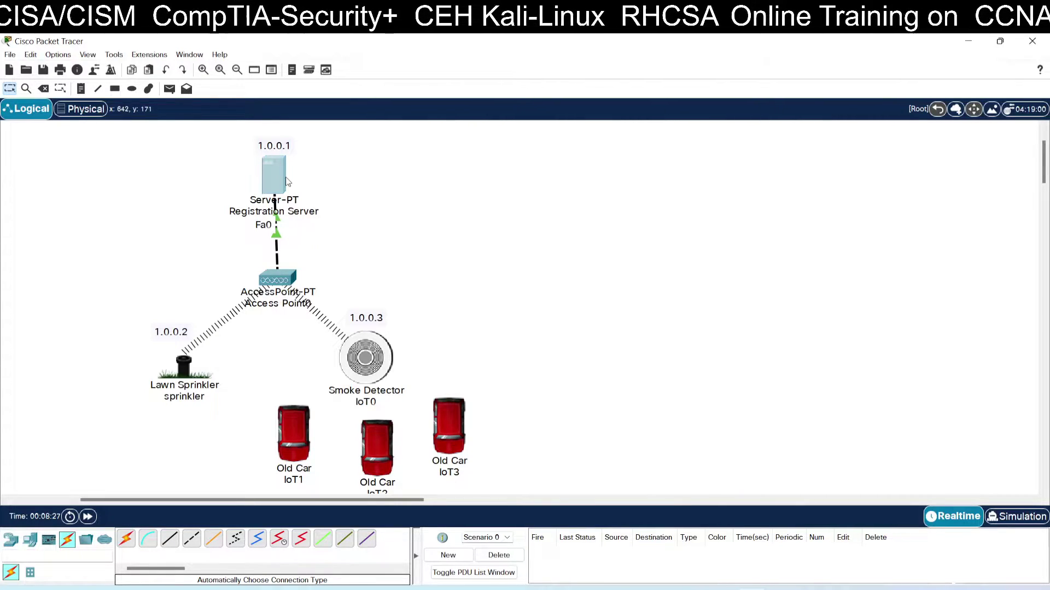
pyautogui.click(397, 148)
pyautogui.click(433, 147)
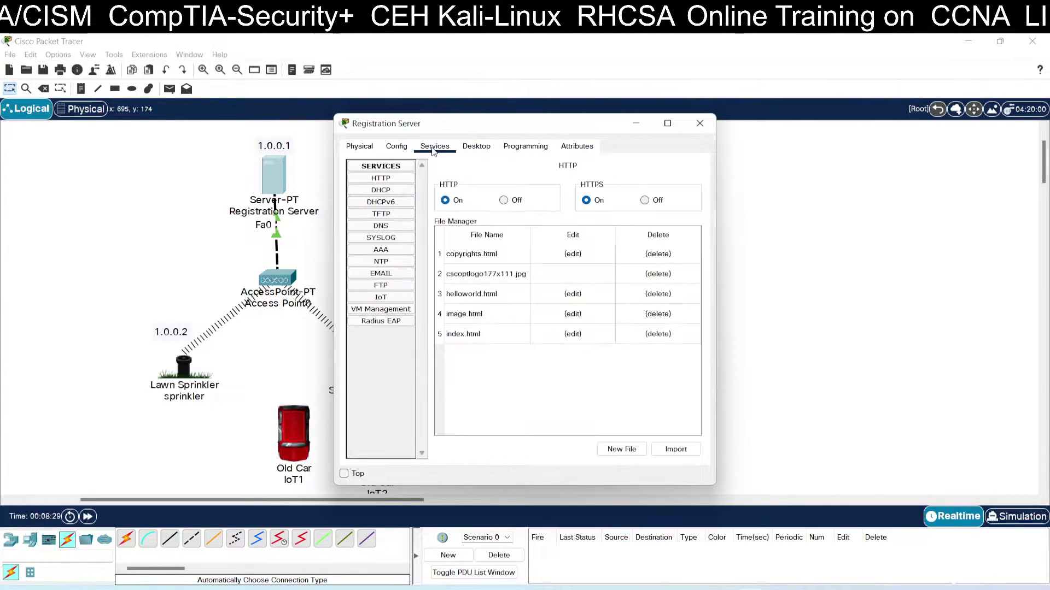
pyautogui.click(381, 296)
pyautogui.click(571, 187)
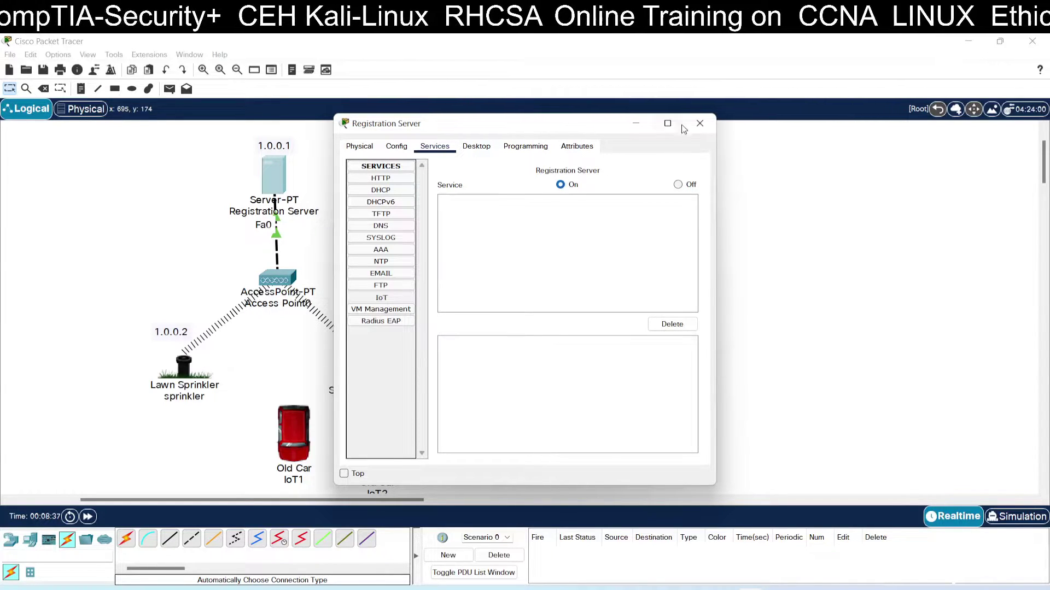
pyautogui.click(708, 128)
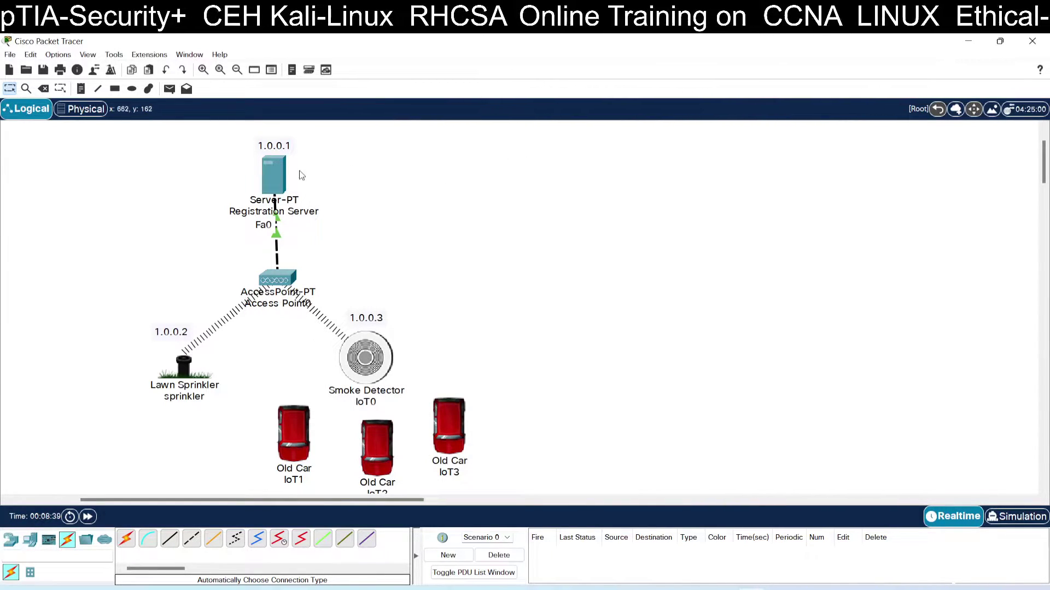
# Open the server's web browser and load the IoT server page at 1.0.0.1.
pyautogui.click(281, 176)
pyautogui.click(476, 146)
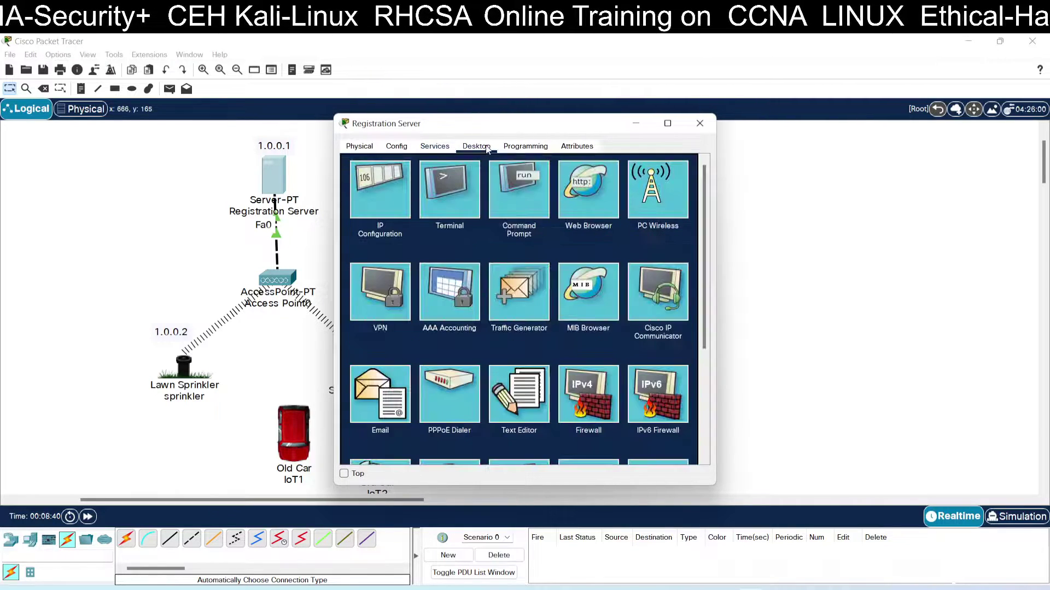
pyautogui.click(572, 196)
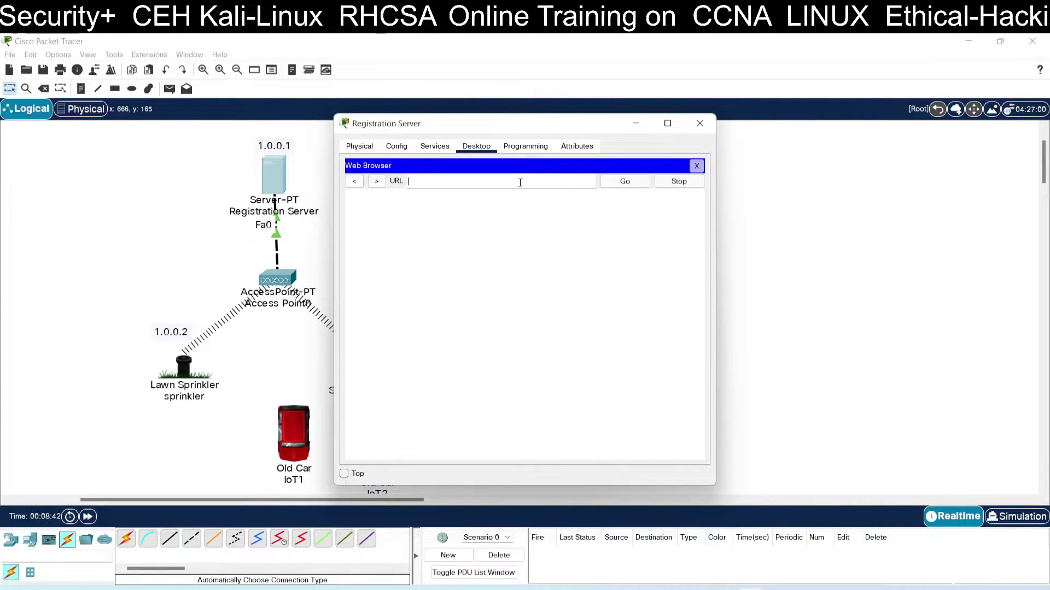
pyautogui.write('1.0.0.1')
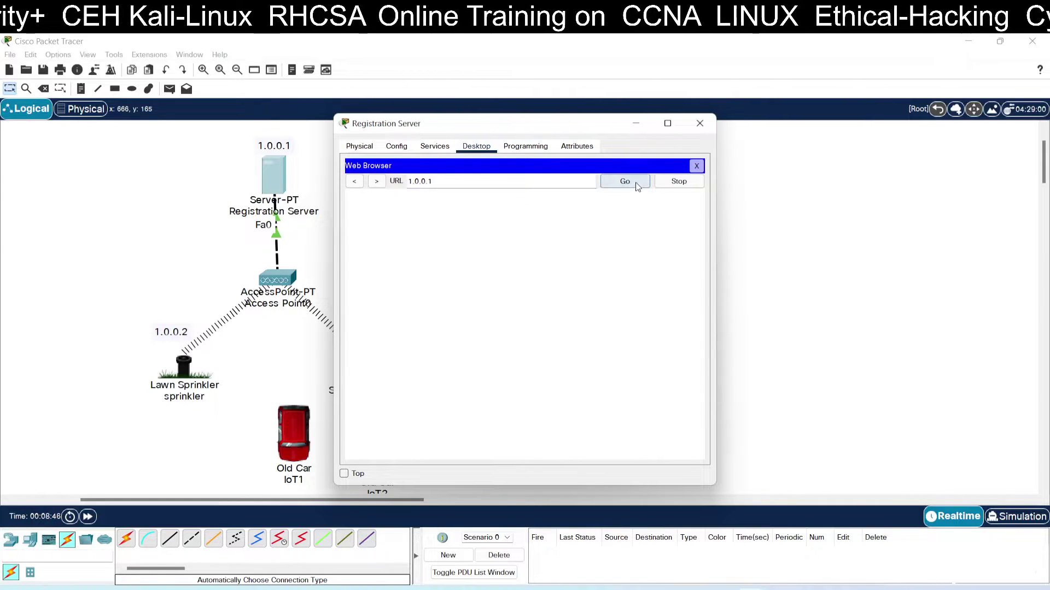
pyautogui.click(634, 182)
pyautogui.moveTo(578, 129); pyautogui.dragTo(761, 135)
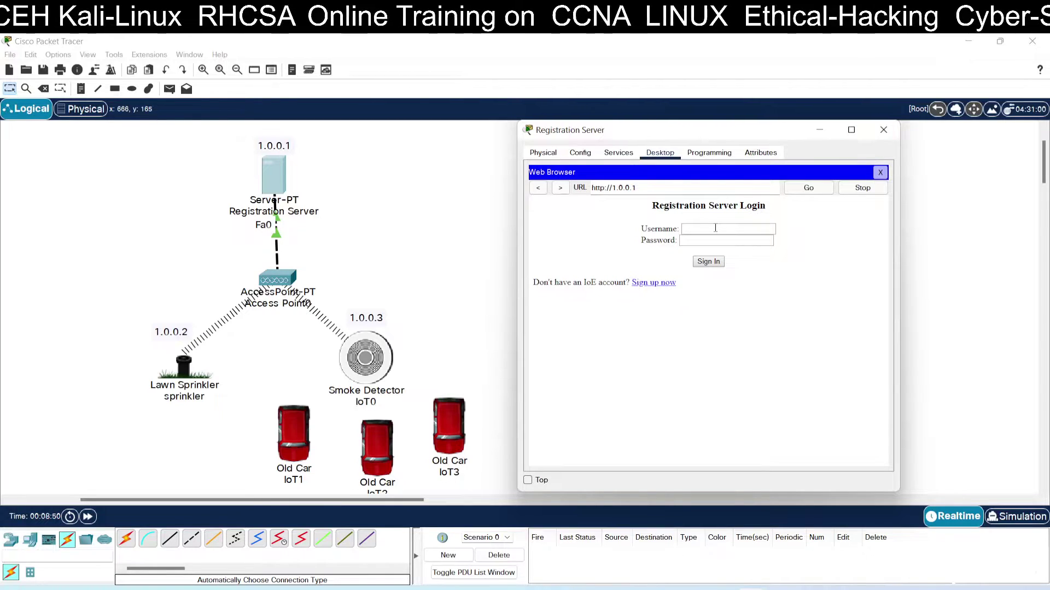
# Sign up a new IoT server account with a username and password.
pyautogui.click(645, 284)
pyautogui.click(688, 238)
pyautogui.click(690, 230)
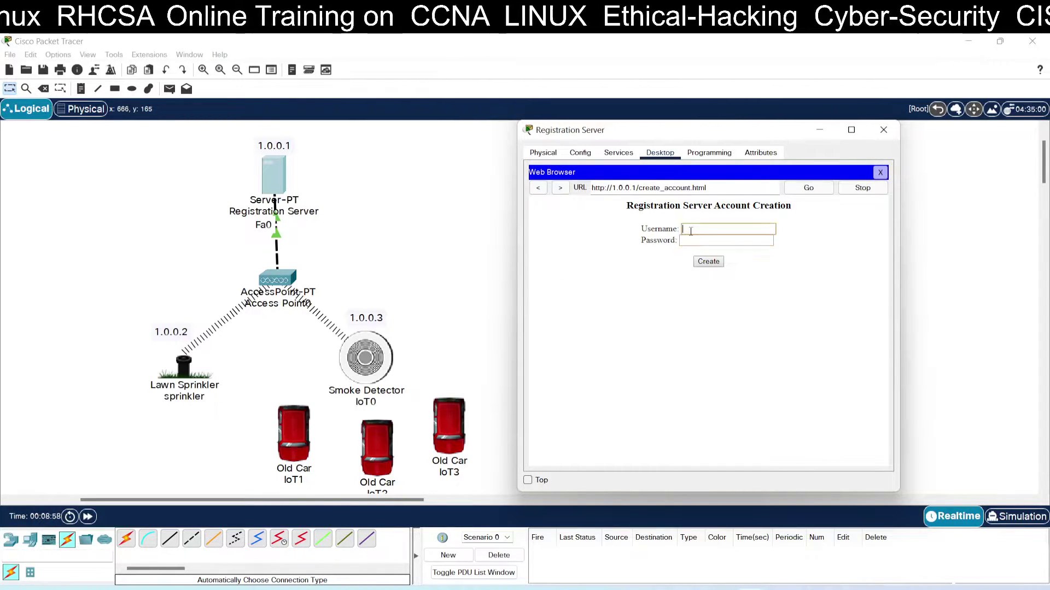
pyautogui.write('admin')
pyautogui.press('Tab')
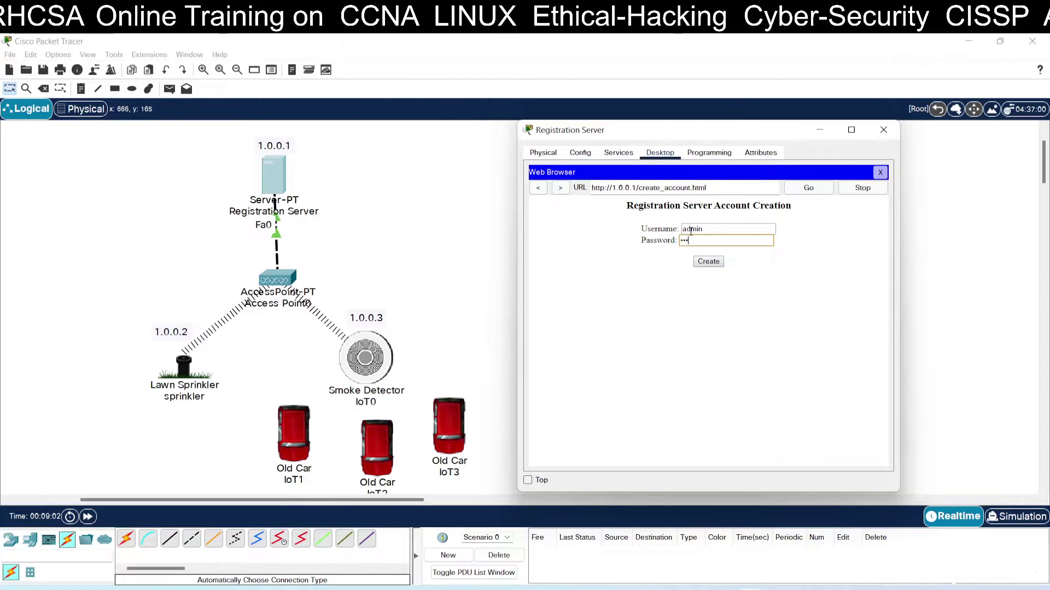
pyautogui.write('admin')
pyautogui.click(708, 262)
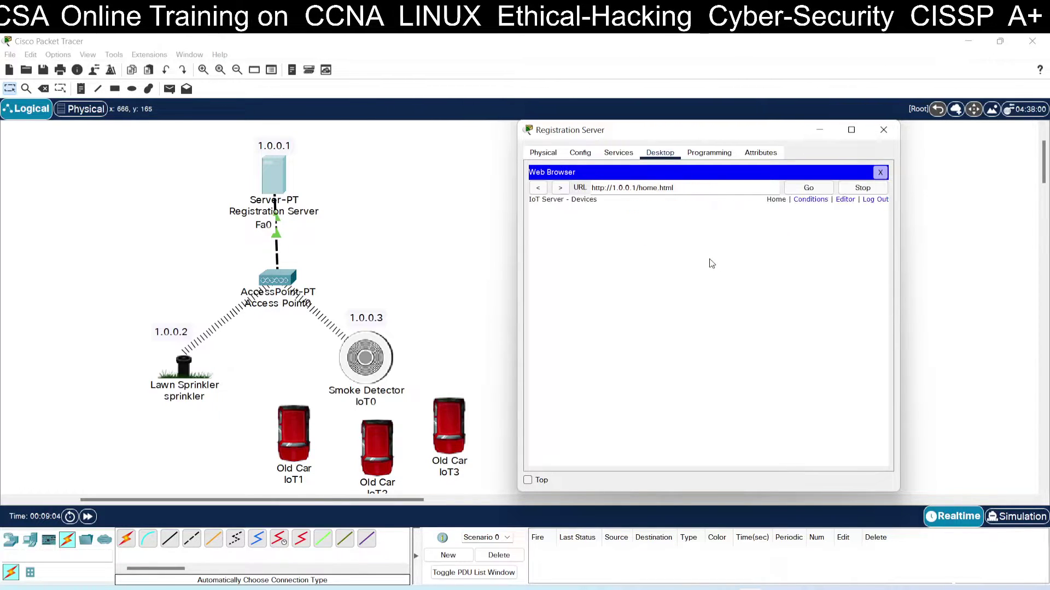
# Close the server windows and place a login-credentials note right beside the Registration Server.
pyautogui.click(880, 172)
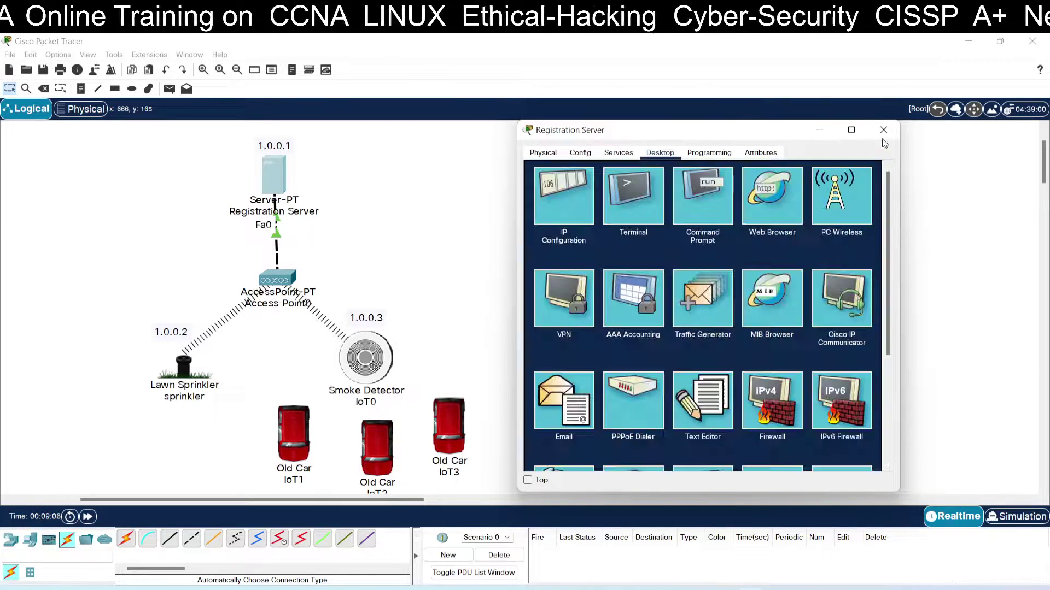
pyautogui.click(884, 130)
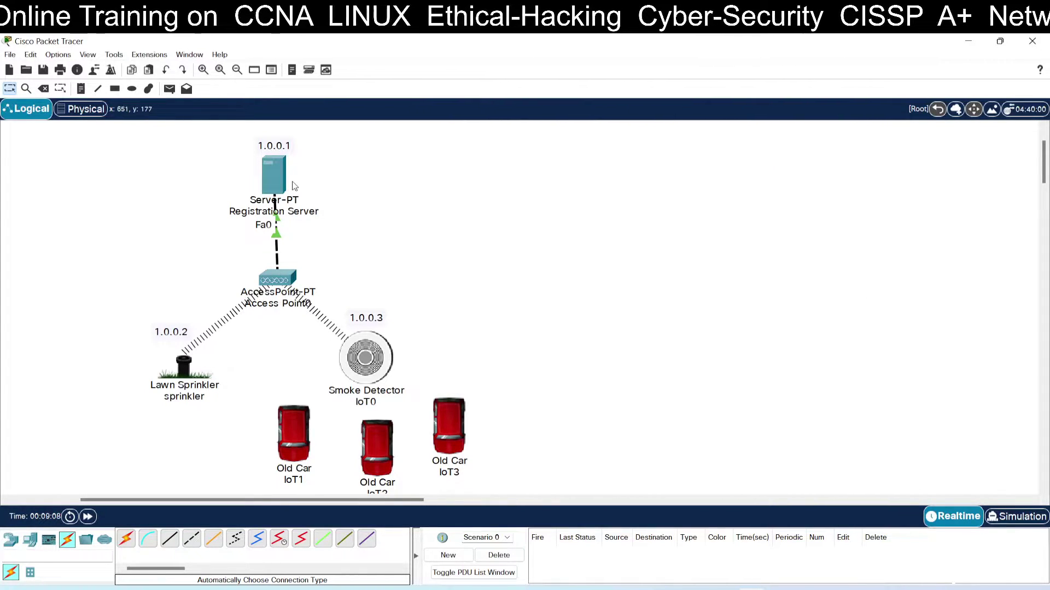
pyautogui.click(81, 89)
pyautogui.click(329, 176)
pyautogui.write('admin/admin')
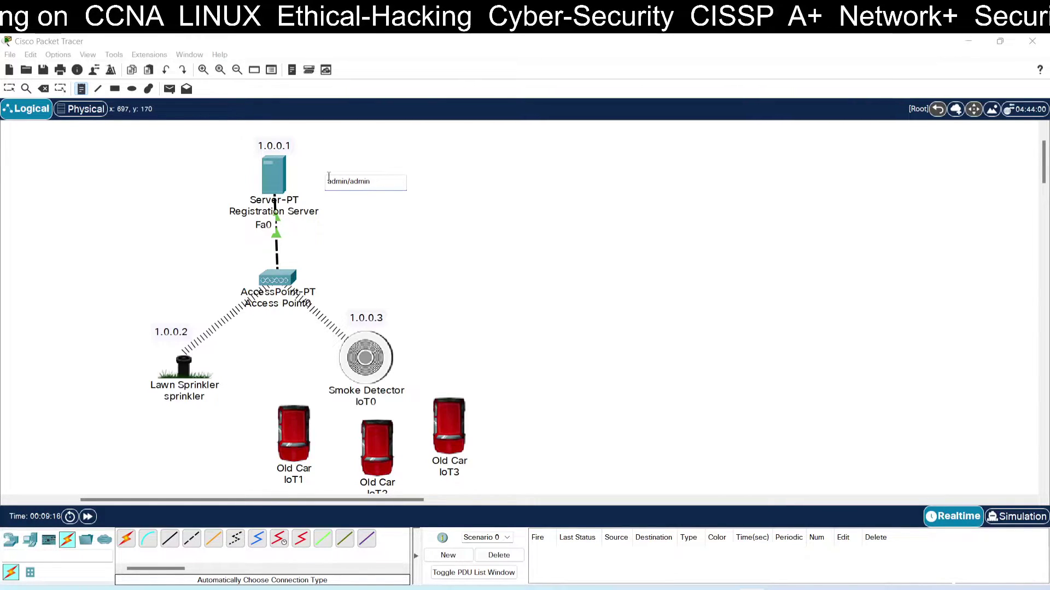
pyautogui.click(9, 89)
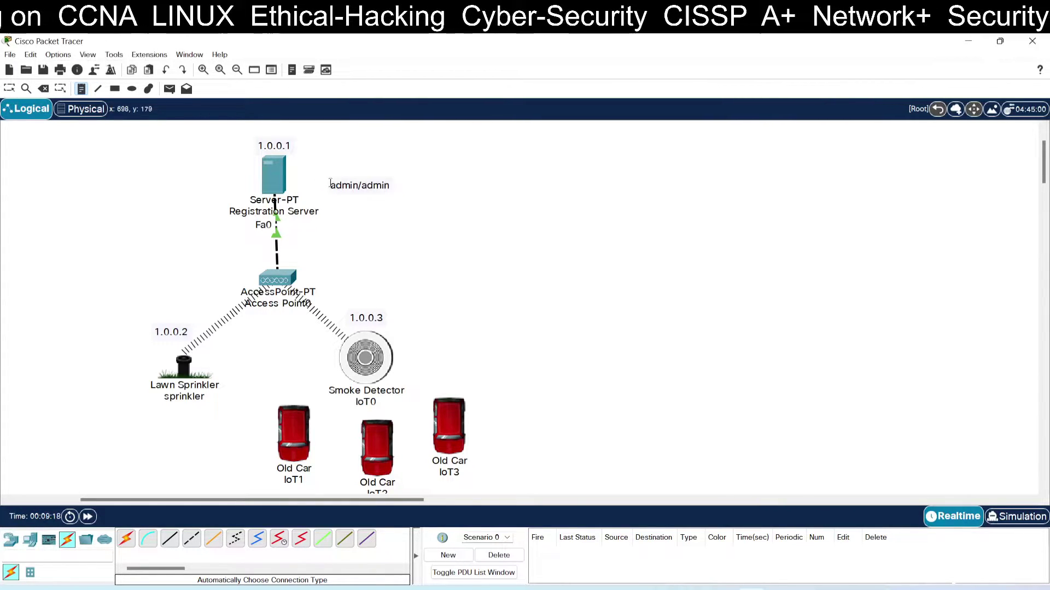
pyautogui.click(9, 89)
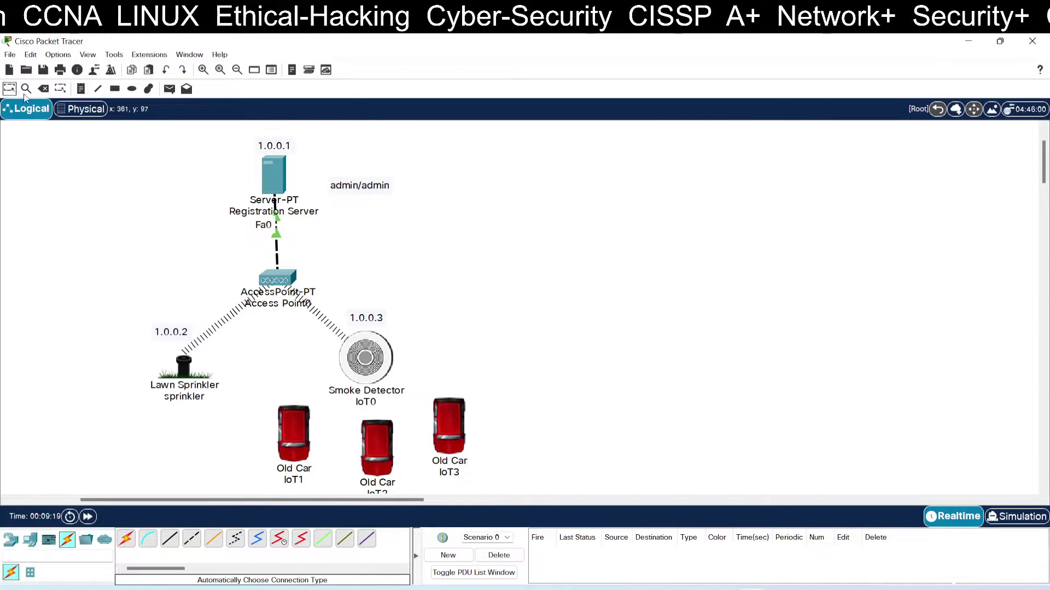
pyautogui.moveTo(390, 190); pyautogui.dragTo(357, 176)
pyautogui.click(421, 199)
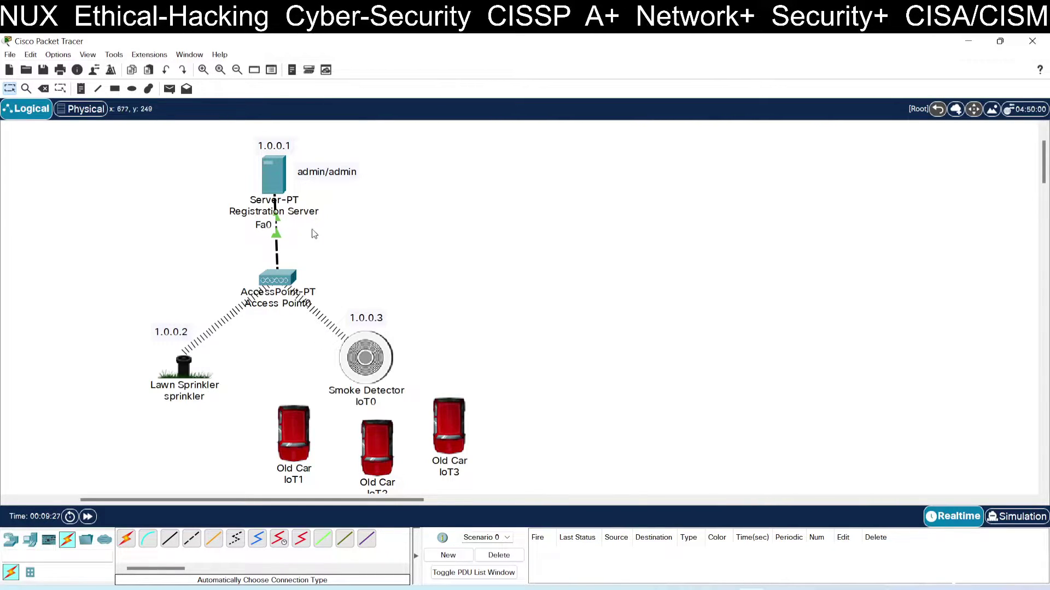
# Set the lawn sprinkler's IoT Server option to Remote Server in its global settings.
pyautogui.click(169, 365)
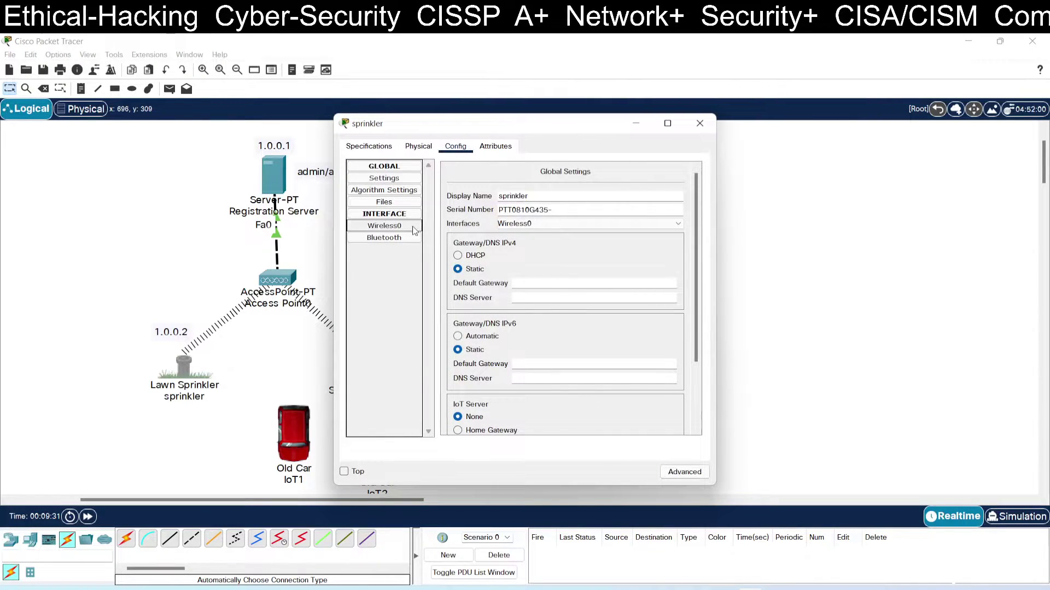
pyautogui.click(413, 230)
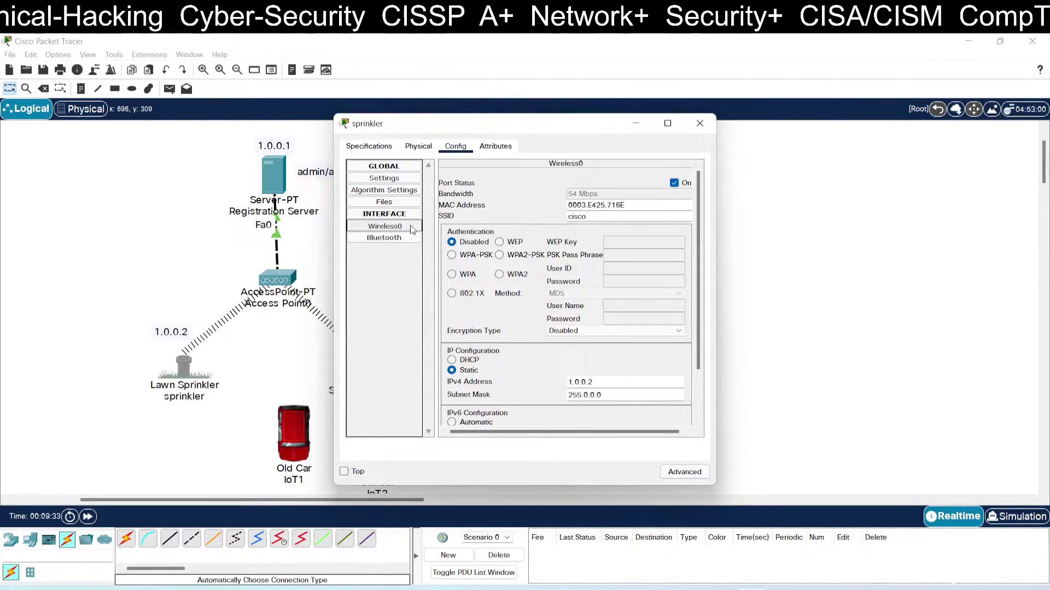
pyautogui.scroll(-3, 574, 240)
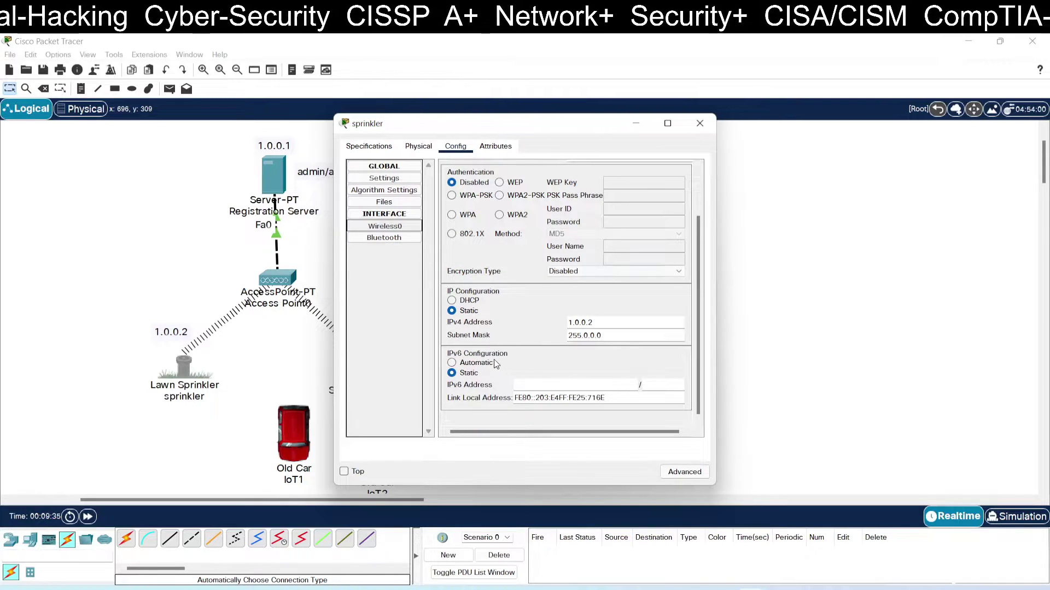
pyautogui.click(384, 226)
pyautogui.scroll(-3, 509, 266)
pyautogui.scroll(3, 509, 267)
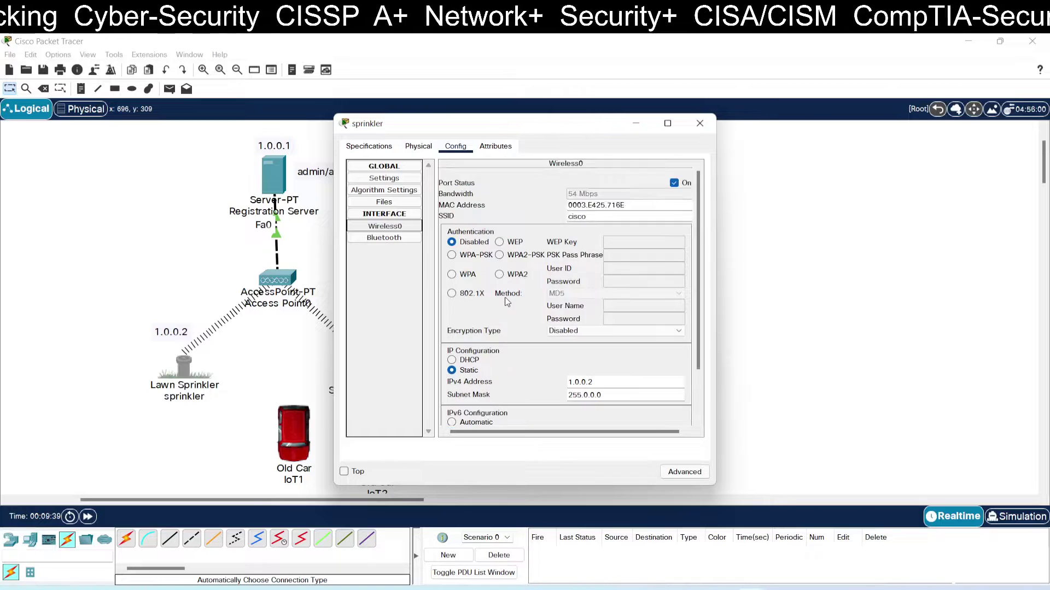
pyautogui.click(381, 239)
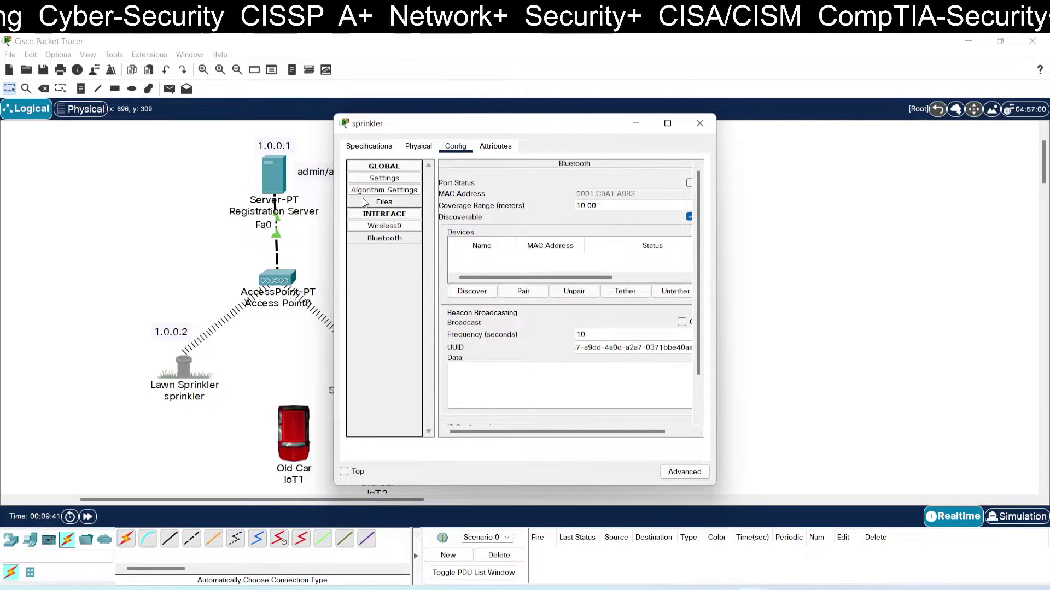
pyautogui.click(385, 179)
pyautogui.scroll(-3, 516, 255)
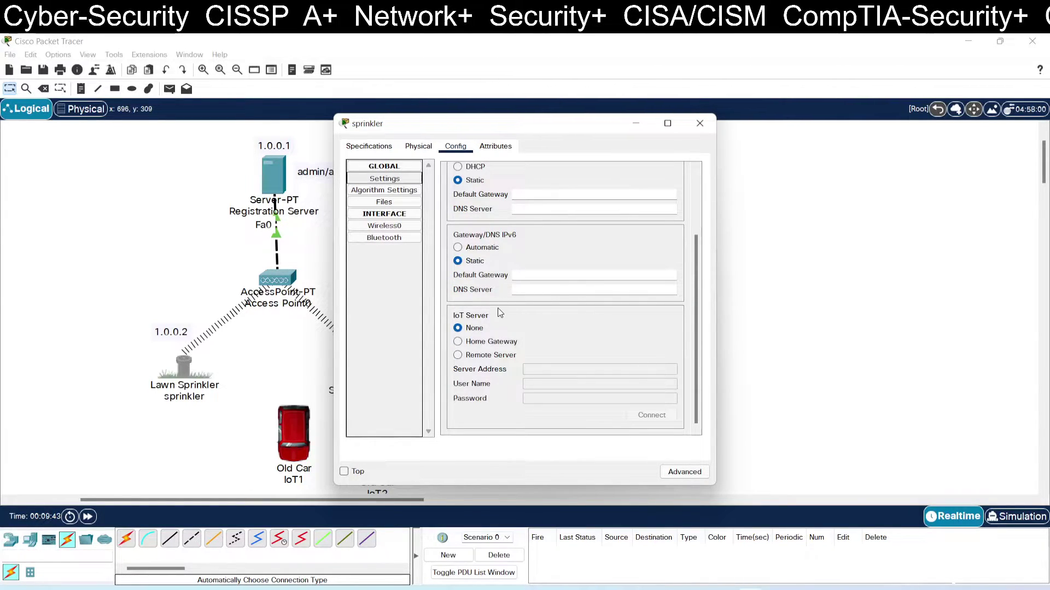
pyautogui.click(475, 356)
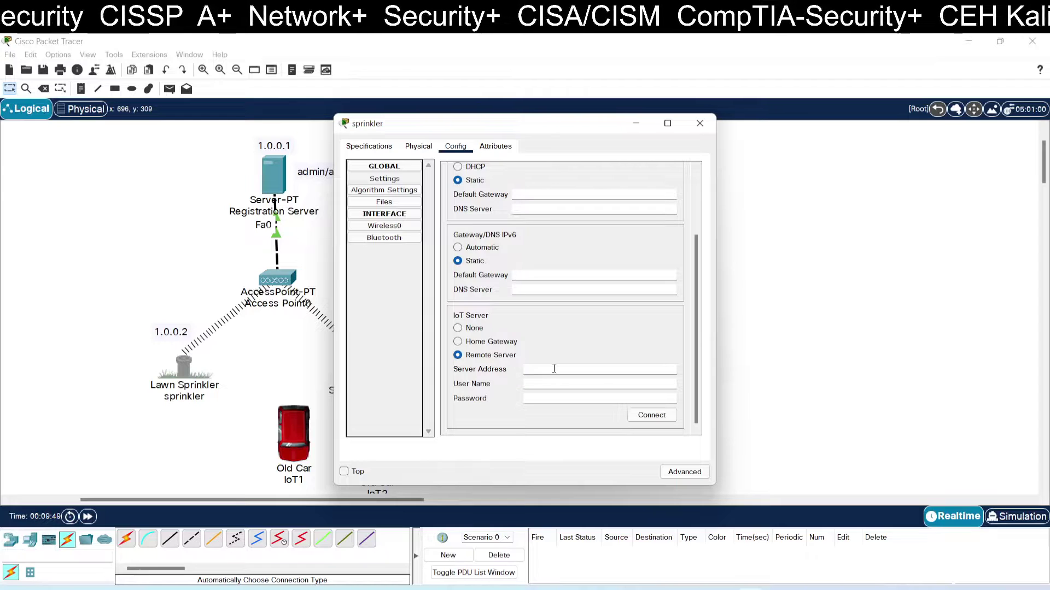
# Enter server 1.0.0.1 with the account credentials, connect, and close the sprinkler window.
pyautogui.moveTo(528, 127); pyautogui.dragTo(628, 134)
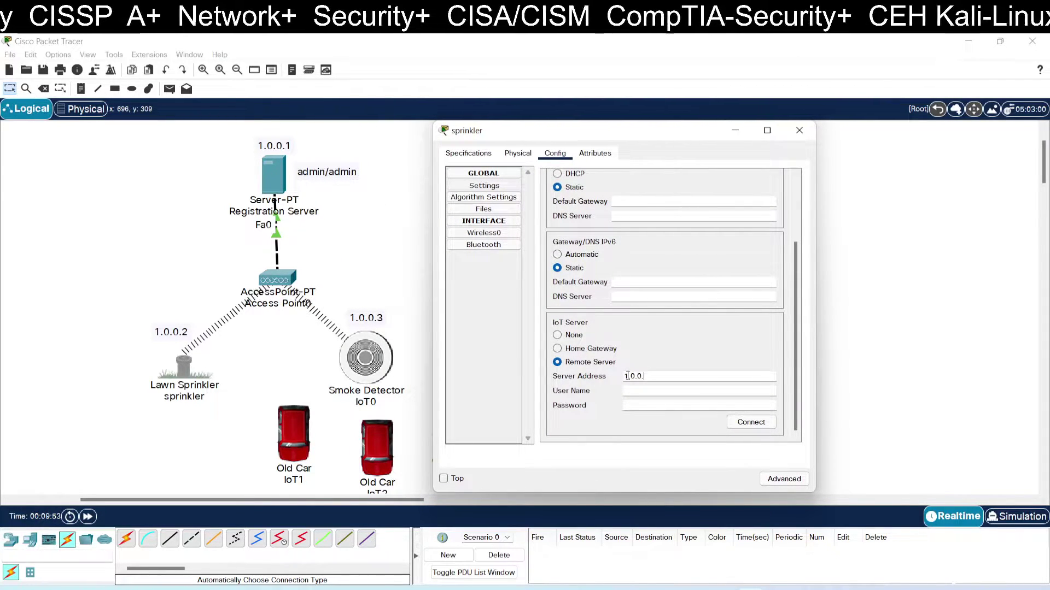
pyautogui.press('Tab')
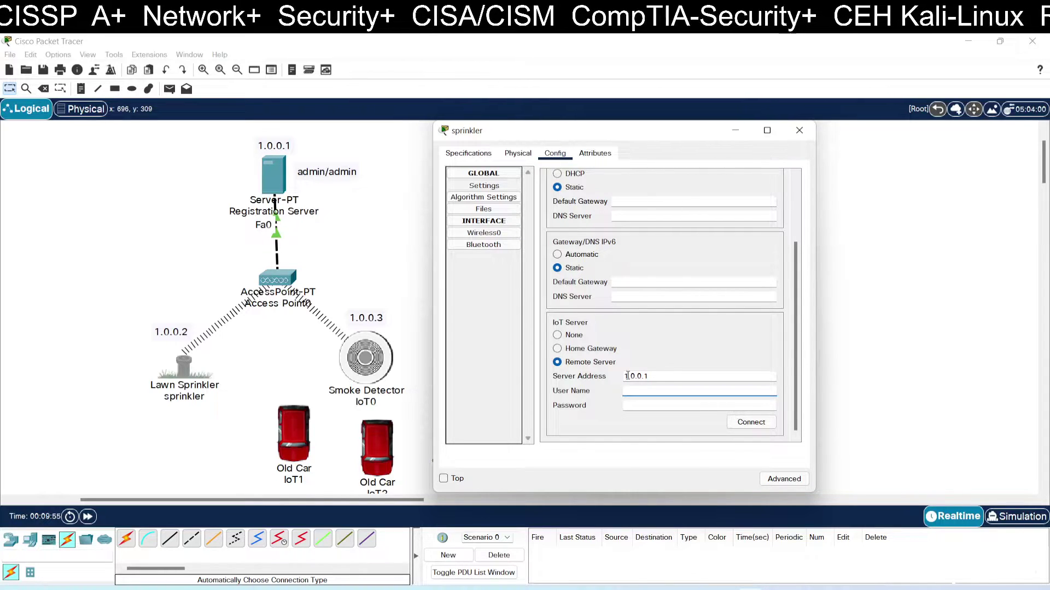
pyautogui.press('Tab')
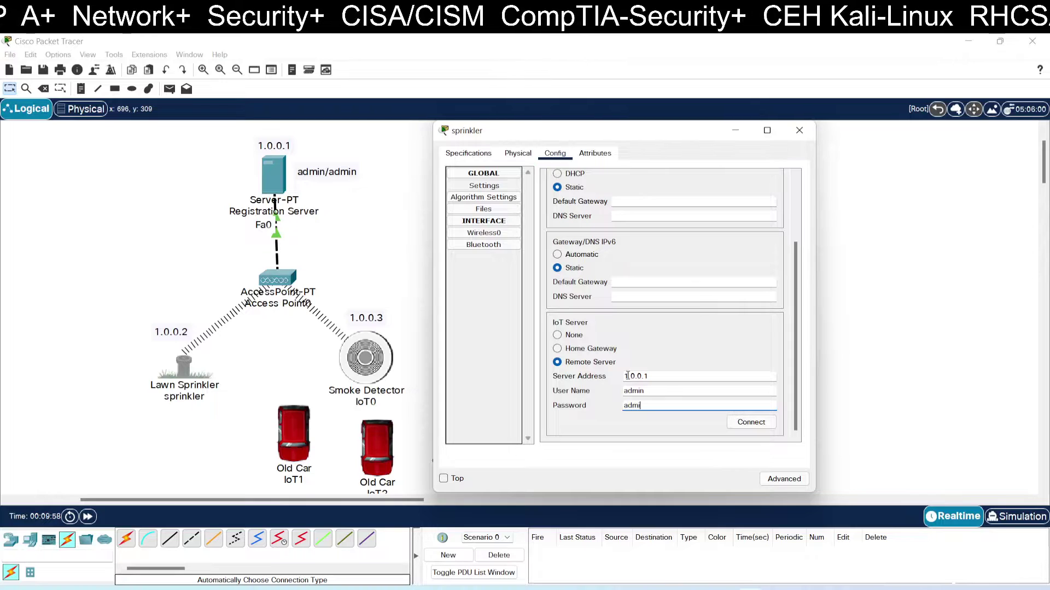
pyautogui.click(743, 423)
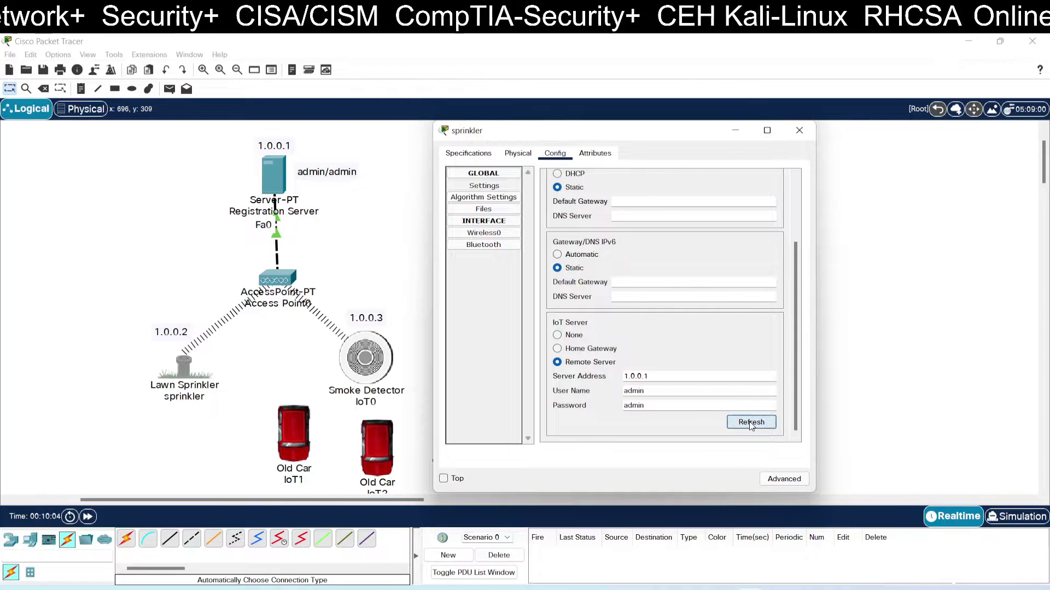
pyautogui.click(799, 130)
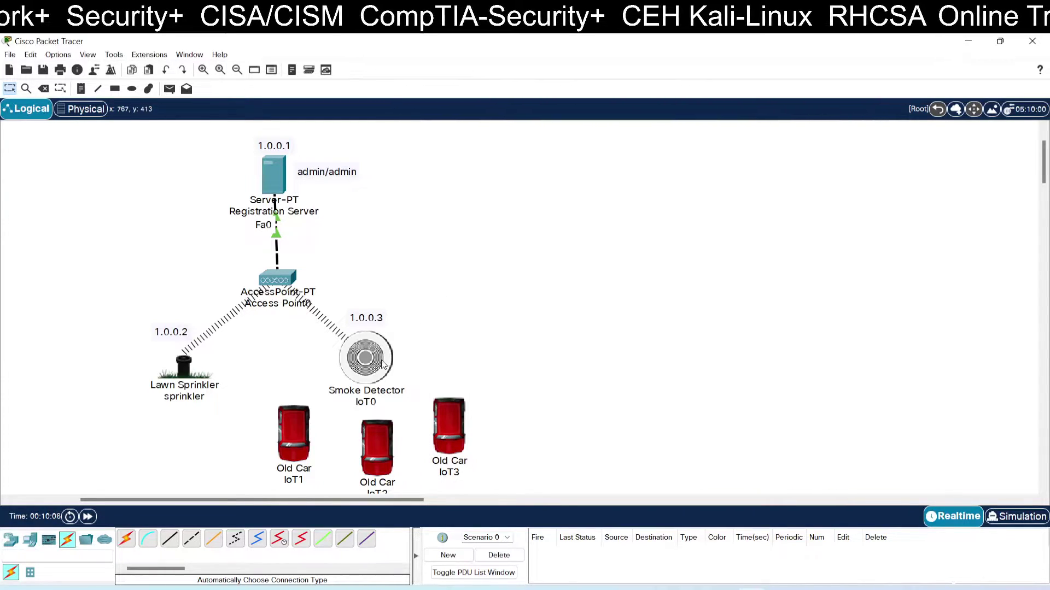
# Point Smoke Detector IoT0 to Remote Server 1.0.0.1 with the account credentials and connect.
pyautogui.click(383, 363)
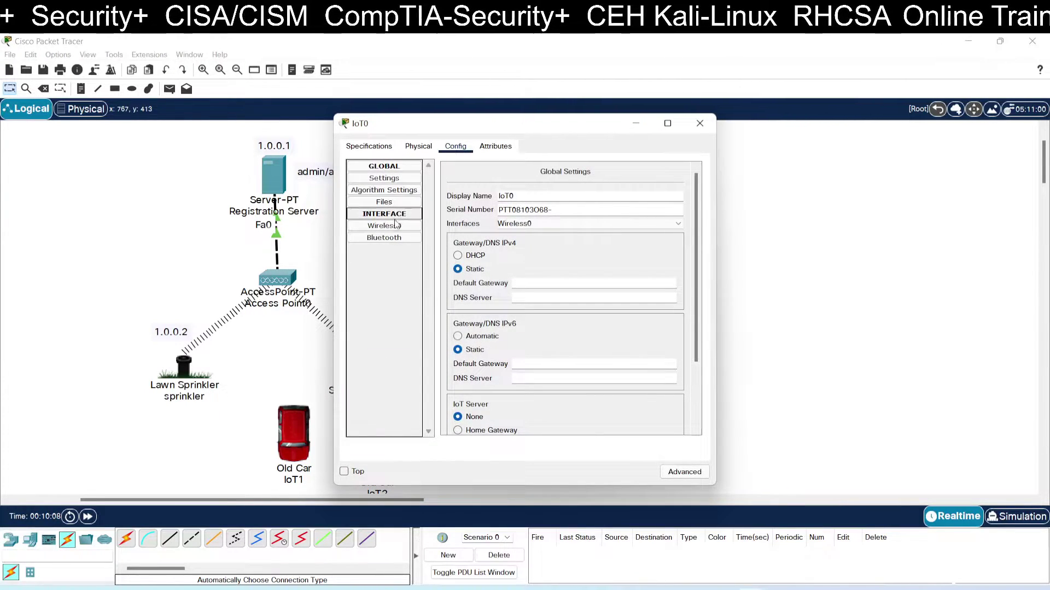
pyautogui.click(393, 181)
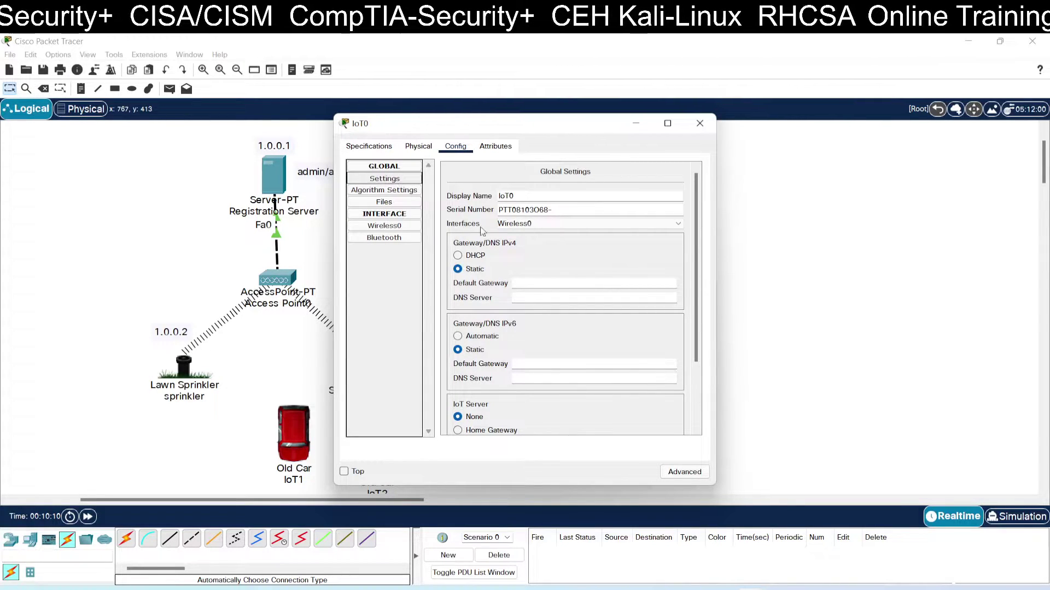
pyautogui.scroll(-3, 459, 222)
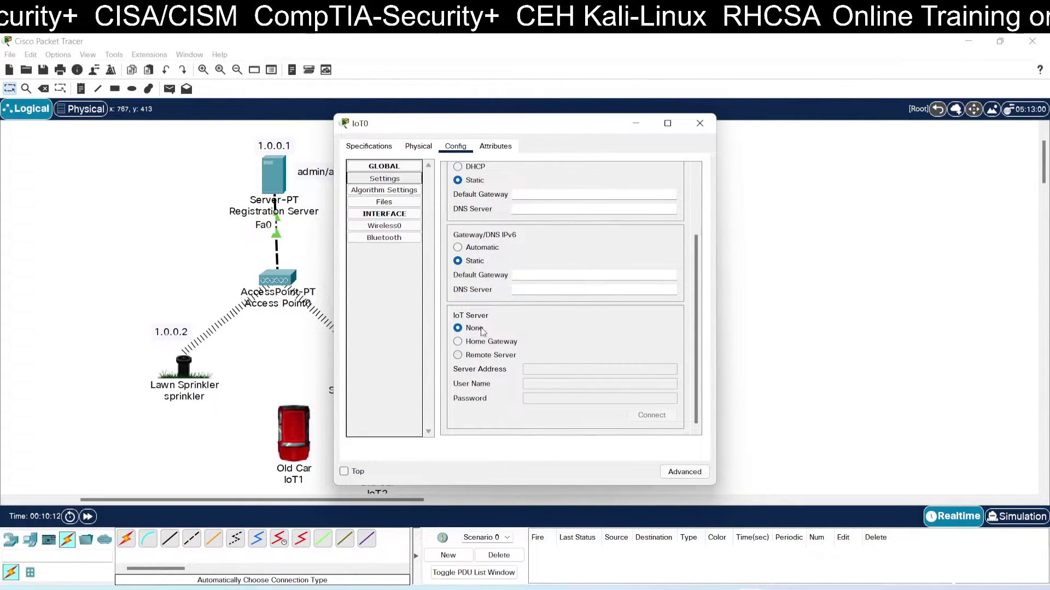
pyautogui.click(500, 358)
pyautogui.click(533, 369)
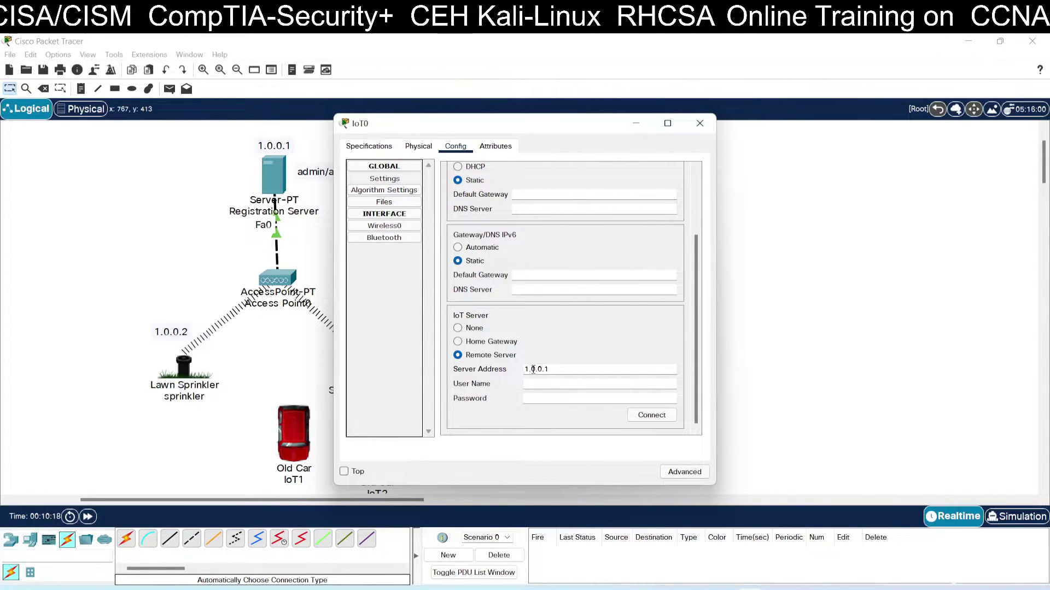
pyautogui.press('Tab')
pyautogui.write('a')
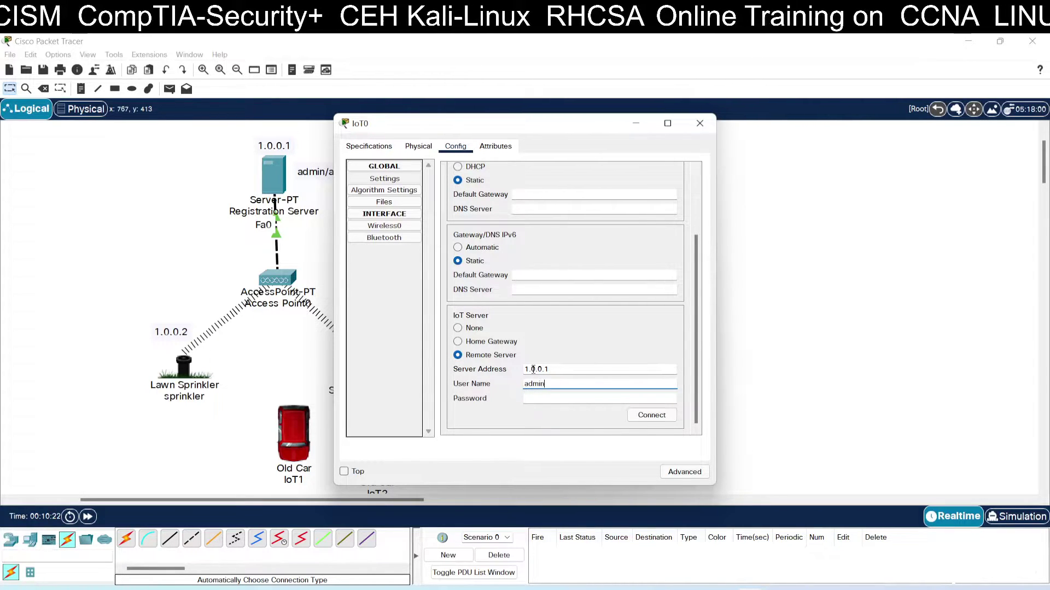
pyautogui.press('Tab')
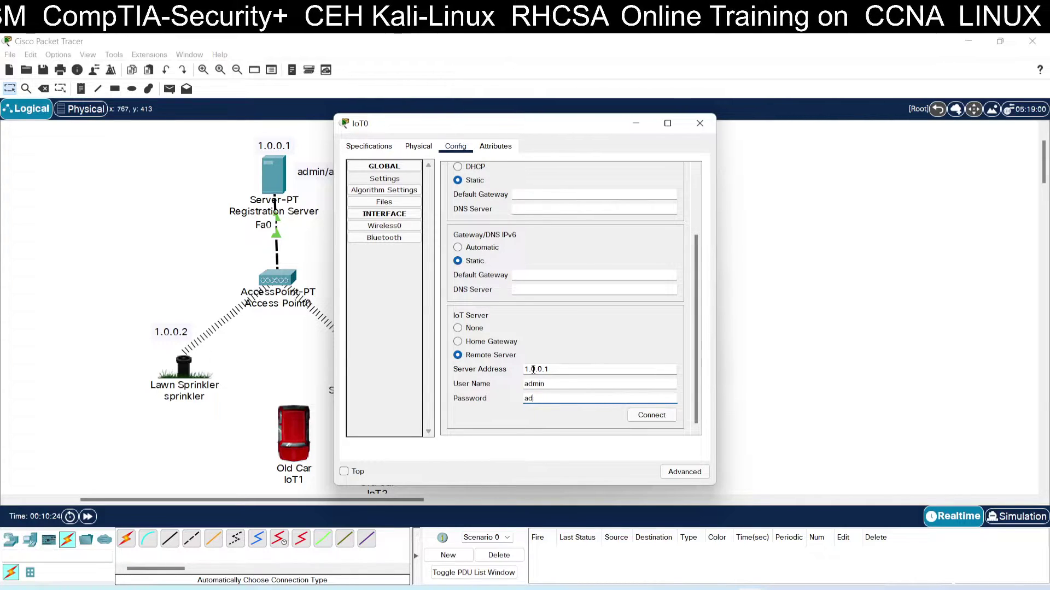
pyautogui.click(645, 415)
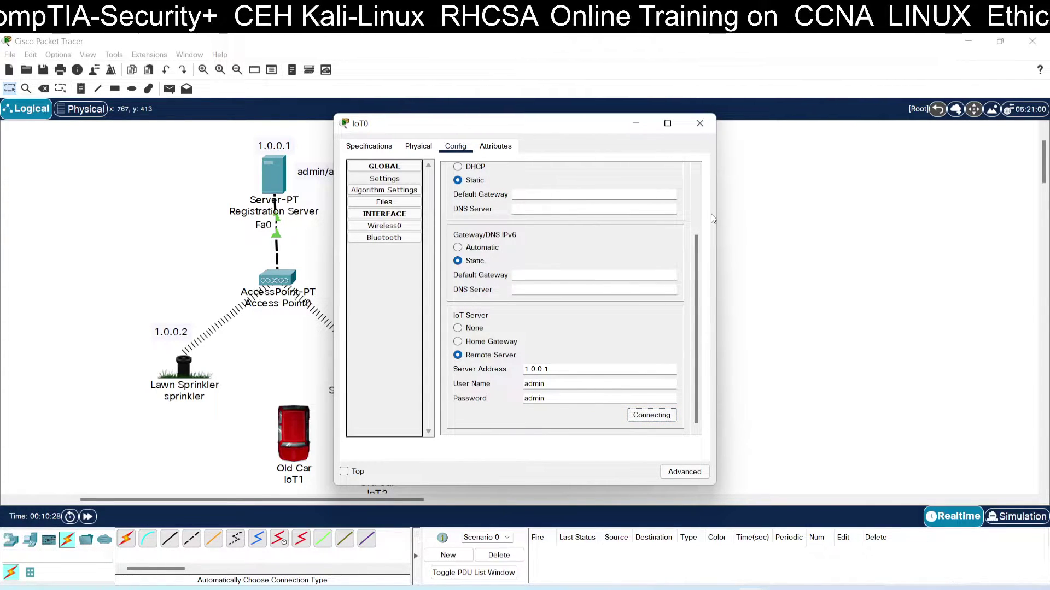
pyautogui.click(700, 125)
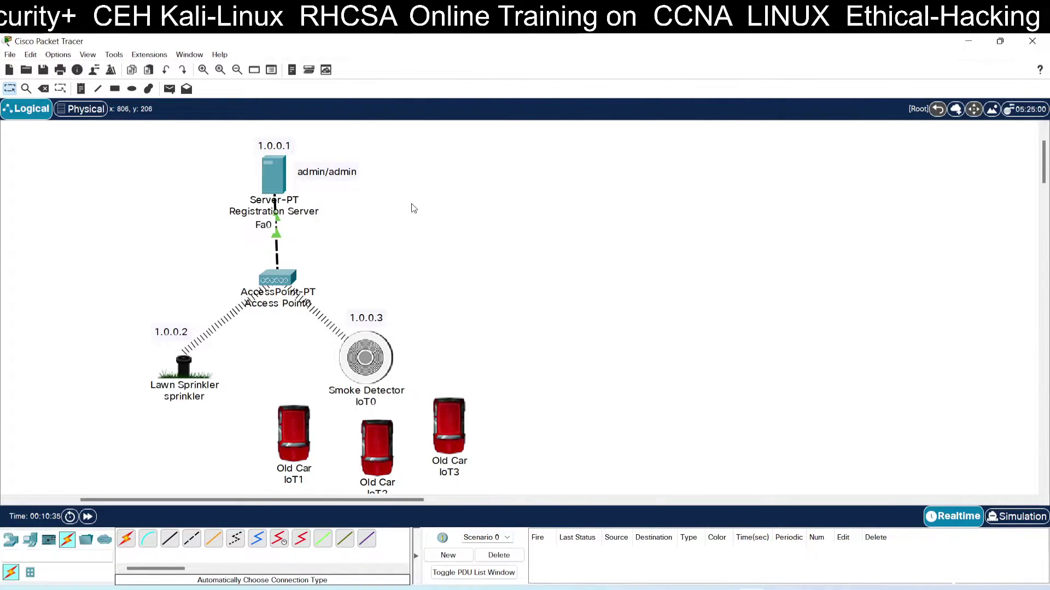
# Open the server's web browser at 1.0.0.1 and sign in with the account.
pyautogui.click(277, 164)
pyautogui.moveTo(541, 129); pyautogui.dragTo(707, 123)
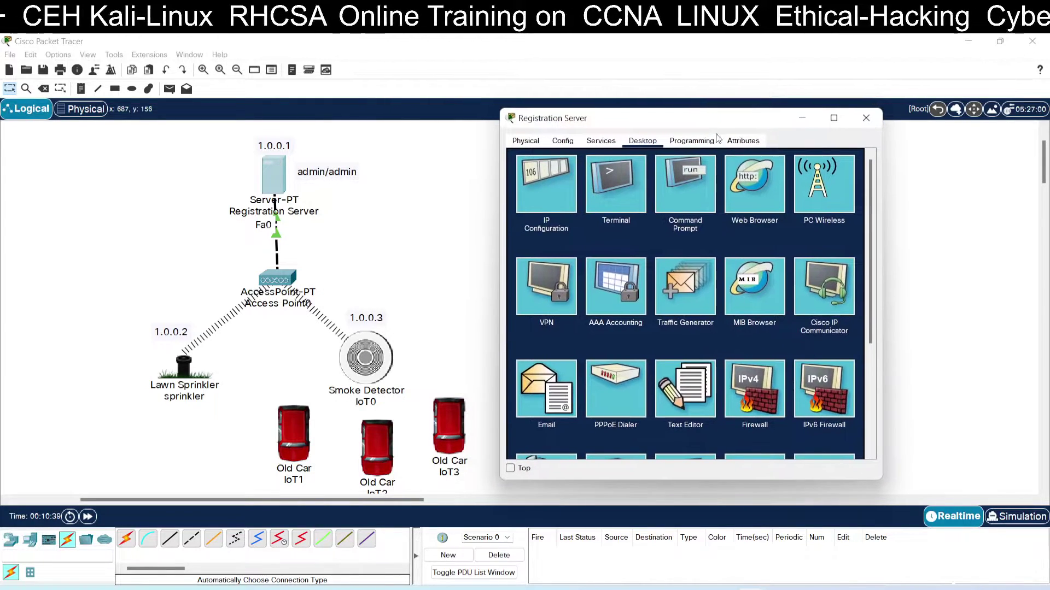
pyautogui.click(765, 180)
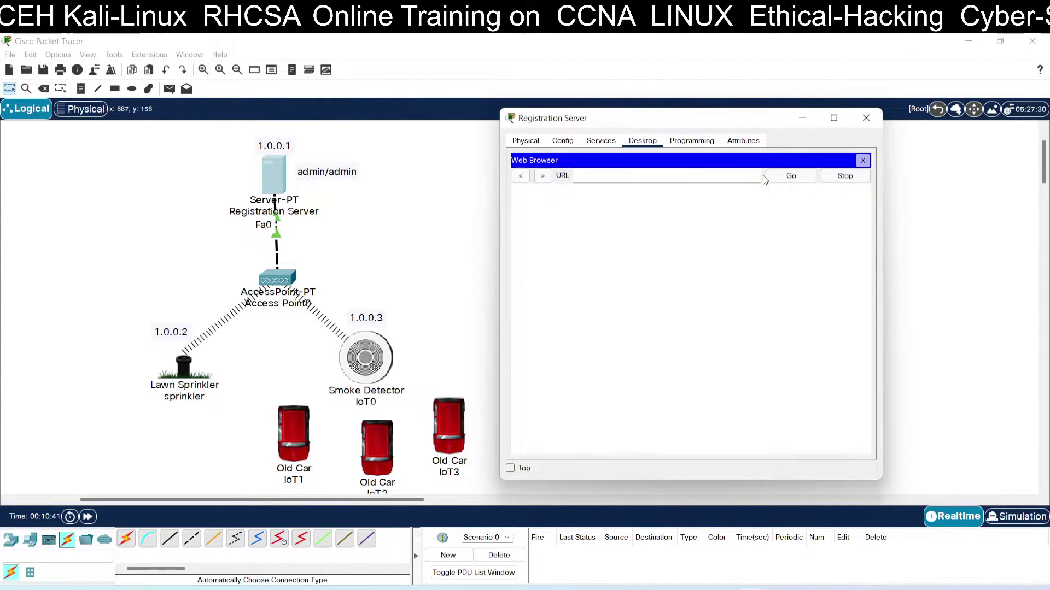
pyautogui.click(791, 176)
pyautogui.click(725, 216)
pyautogui.write('admin')
pyautogui.press('Tab')
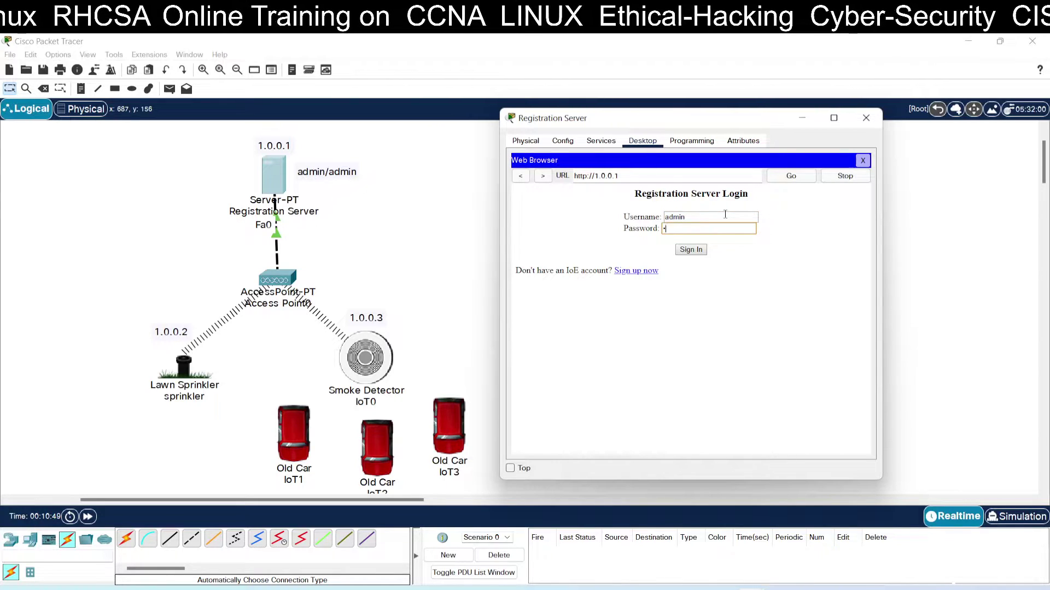
pyautogui.click(691, 250)
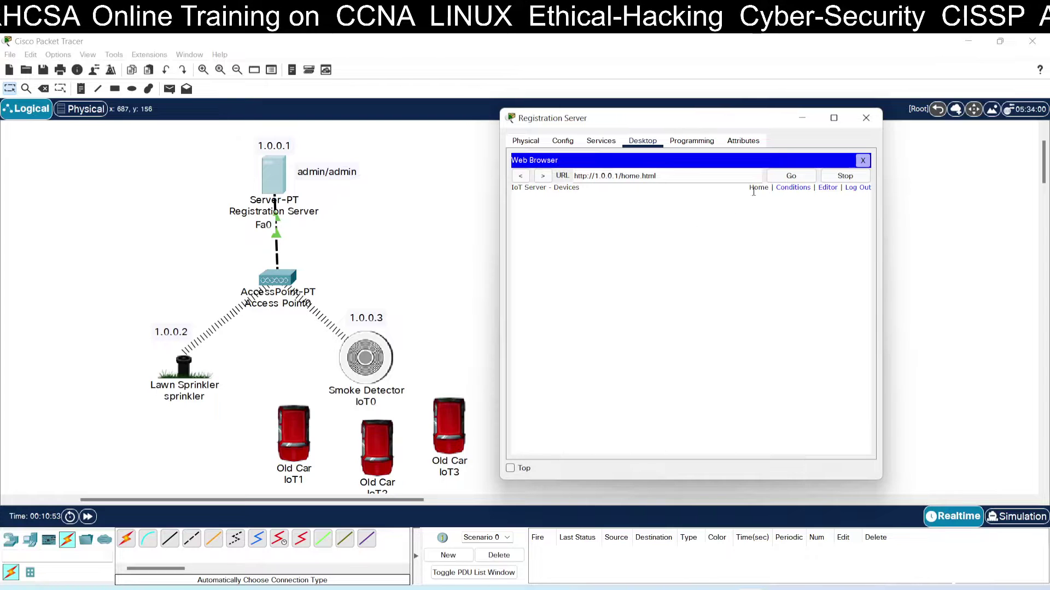
# Expand the sprinkler and IoT0 rows in the device list, then hide the server window.
pyautogui.click(778, 176)
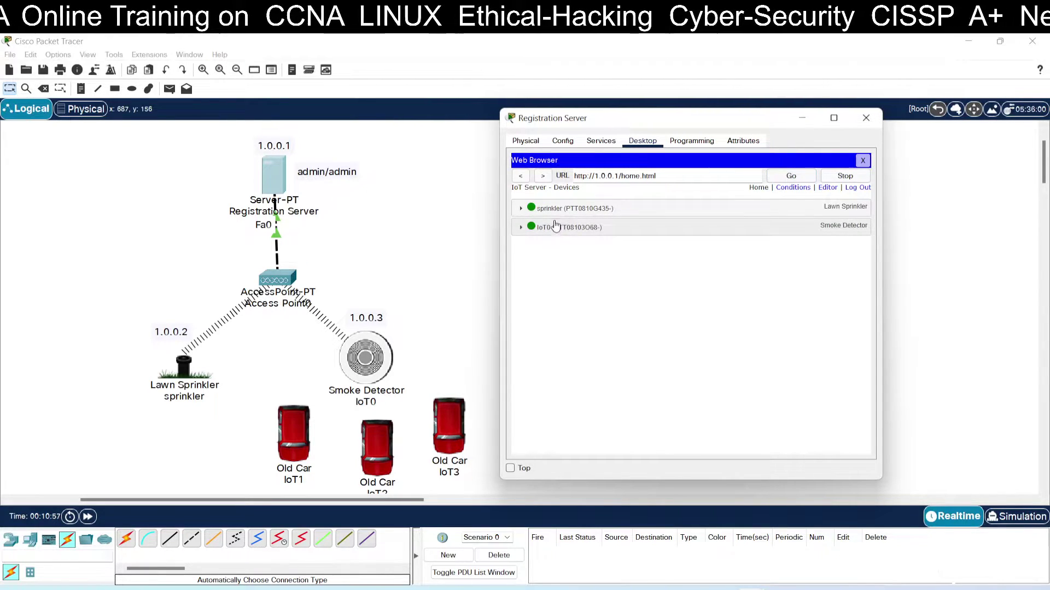
pyautogui.click(521, 209)
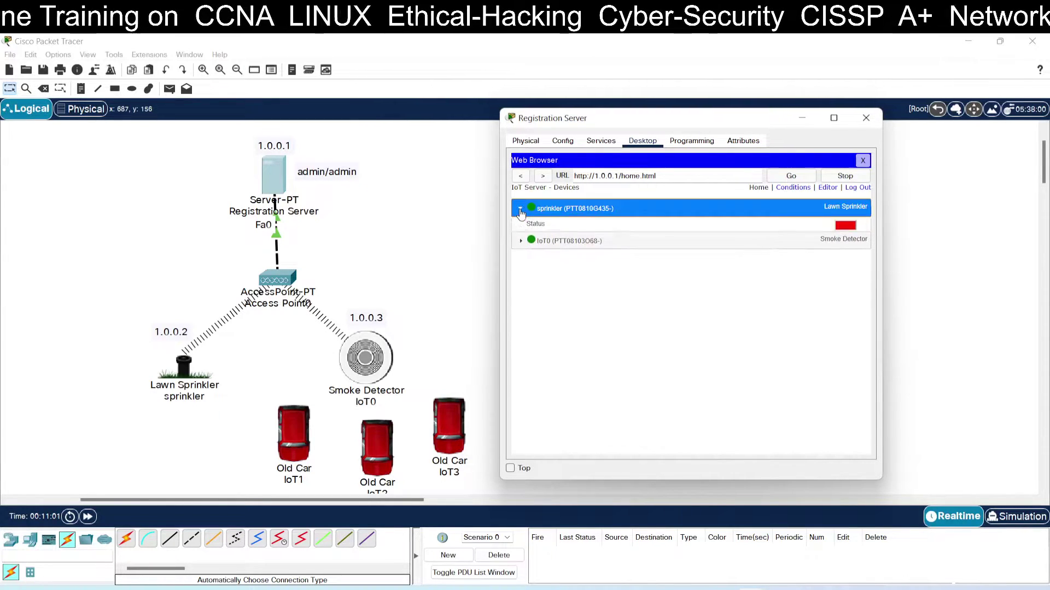
pyautogui.click(523, 252)
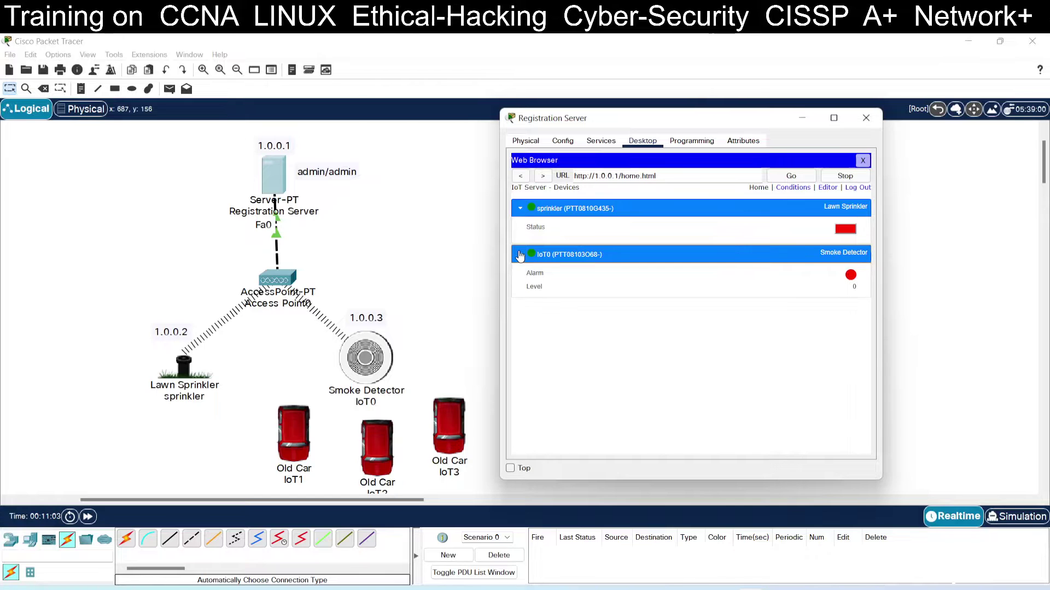
pyautogui.click(802, 118)
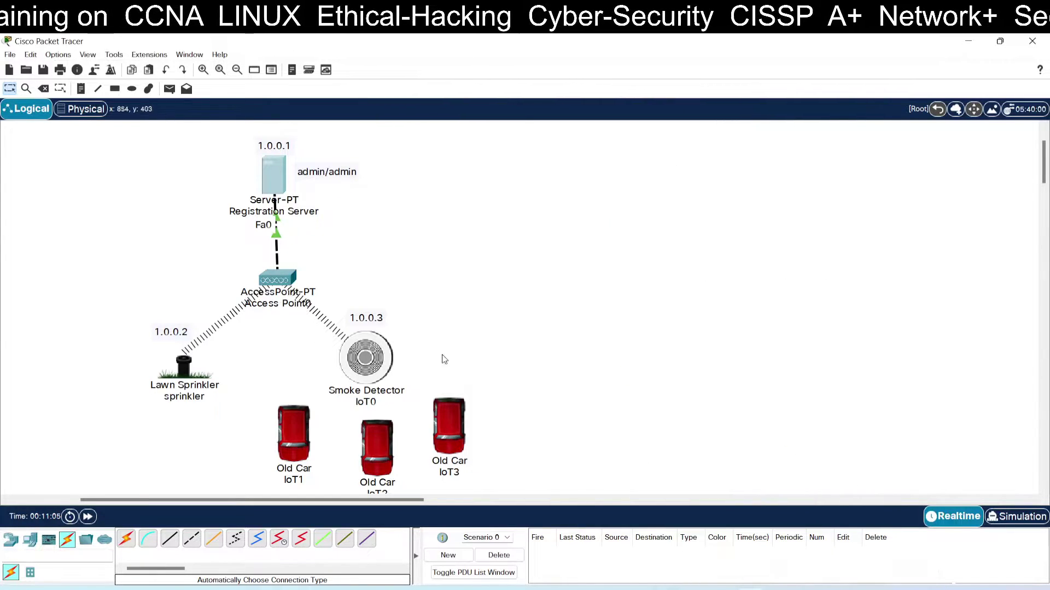
# Rename the smoke detector's label from IoT0 to smoke.
pyautogui.click(369, 404)
pyautogui.write('s')
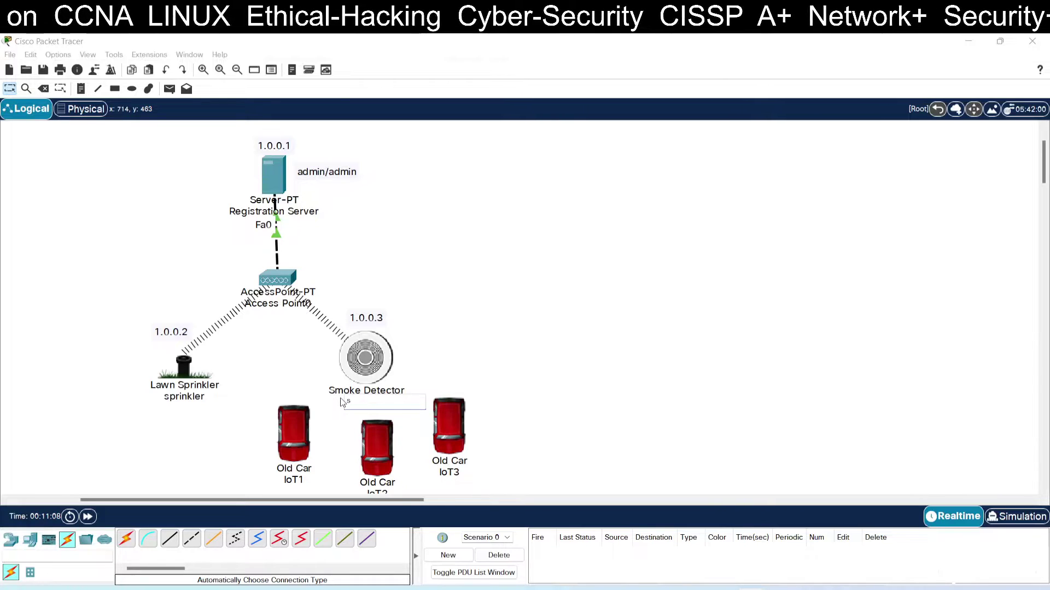
pyautogui.write('moke')
pyautogui.press('Return')
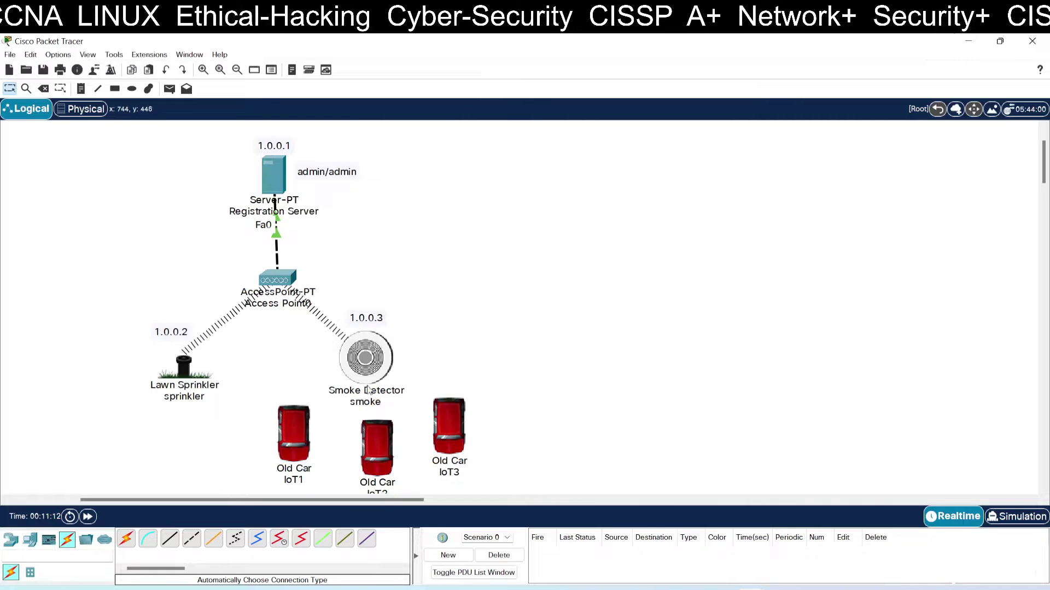
# Reopen the server's device page and collapse then re-expand the smoke and sprinkler rows.
pyautogui.click(279, 170)
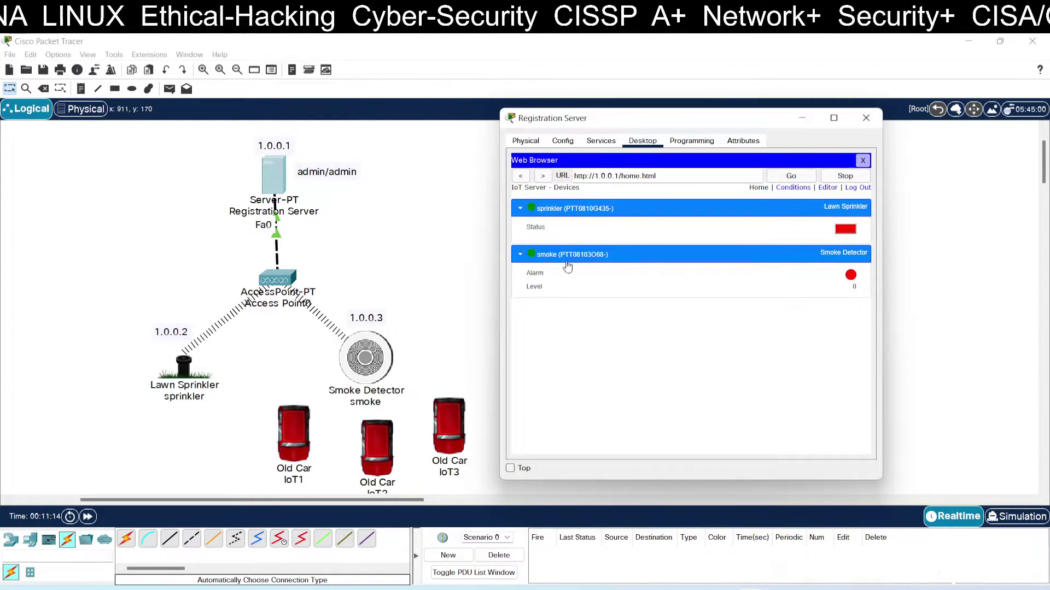
pyautogui.click(521, 256)
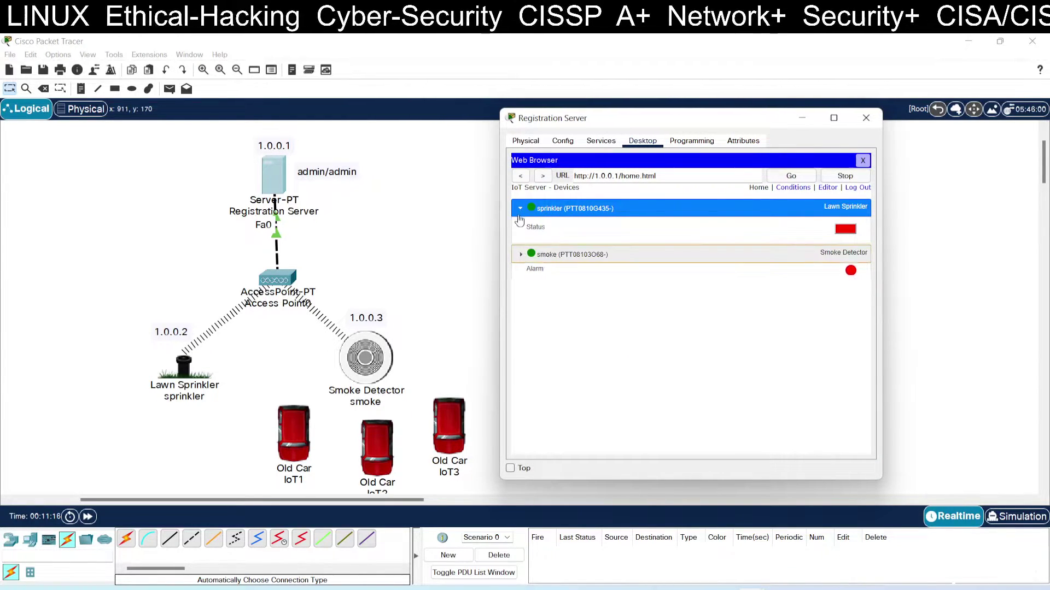
pyautogui.click(520, 209)
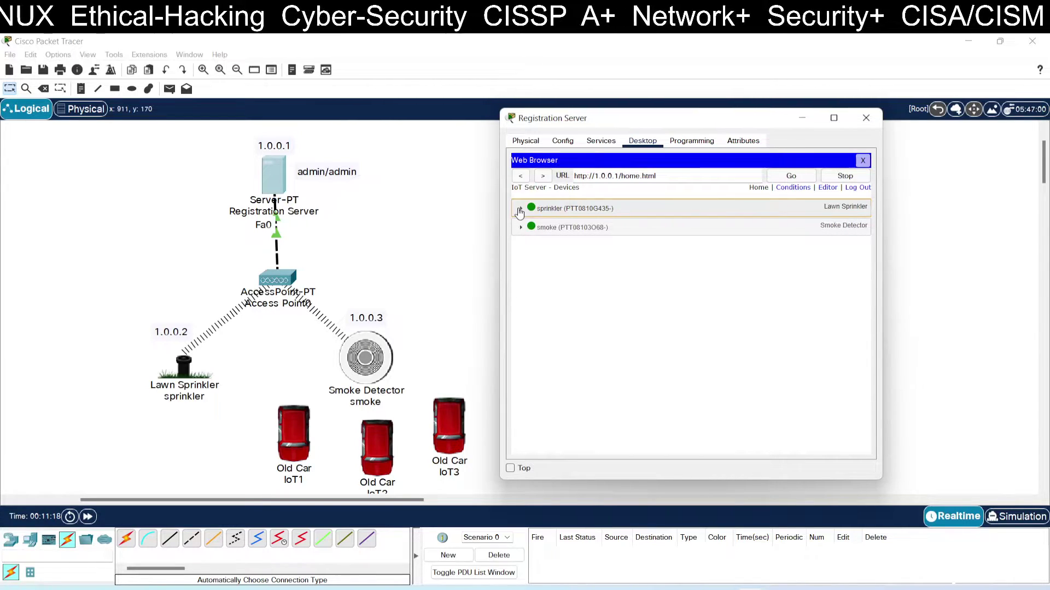
pyautogui.click(520, 209)
pyautogui.click(521, 255)
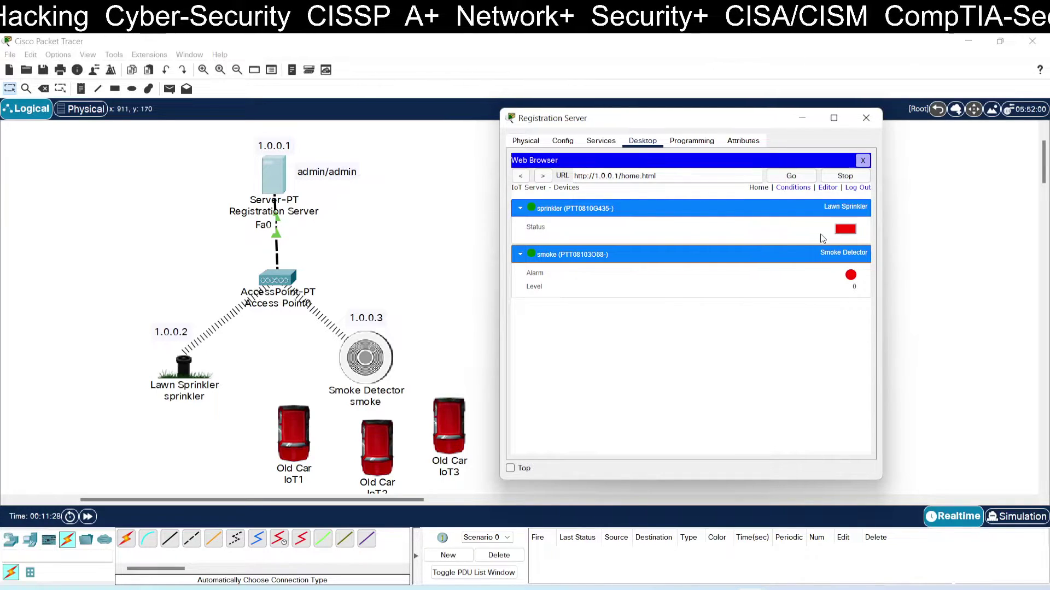
# Start a new 'smoke on' condition rule whose If clause tests the smoke detector's Level.
pyautogui.click(787, 188)
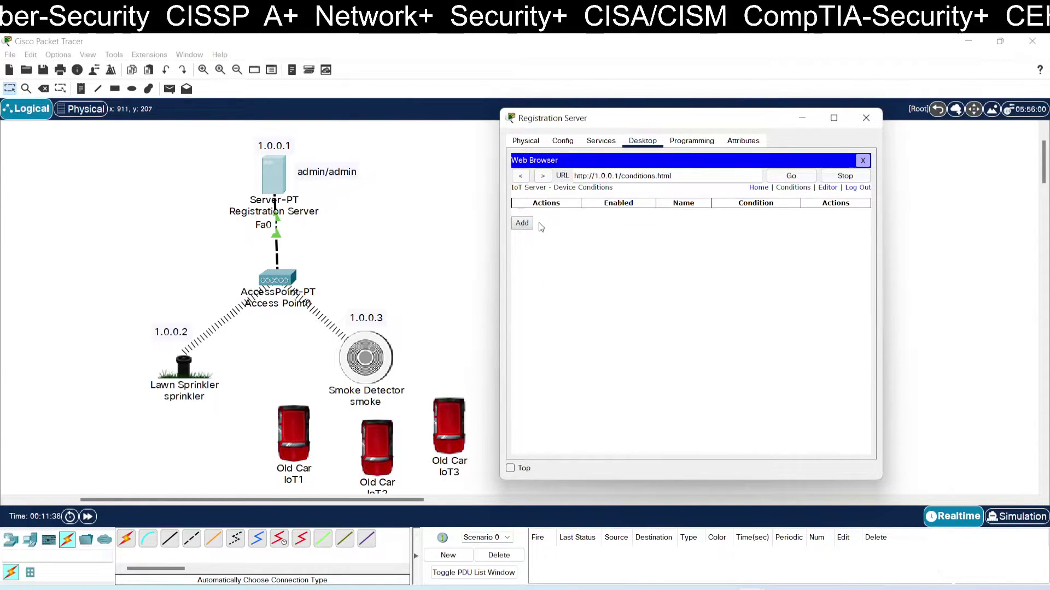
pyautogui.click(522, 224)
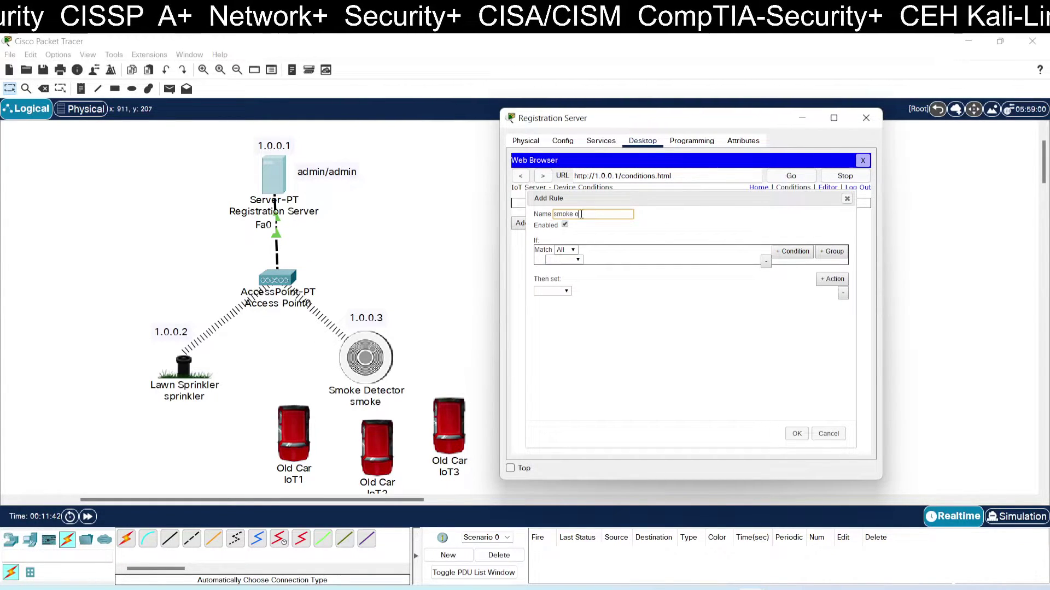
pyautogui.click(577, 260)
pyautogui.click(563, 269)
pyautogui.click(608, 260)
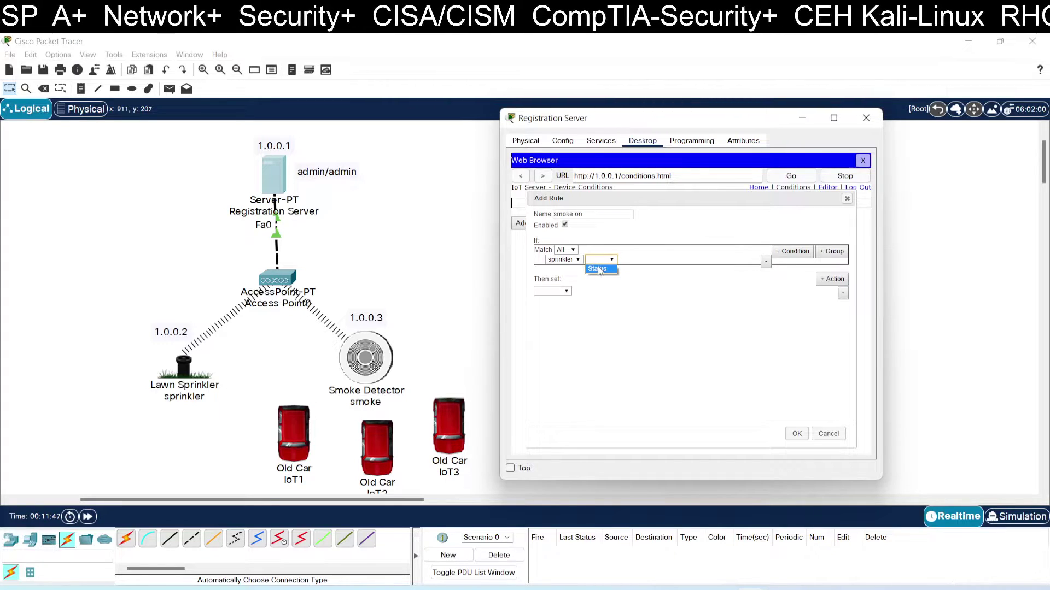
pyautogui.click(600, 269)
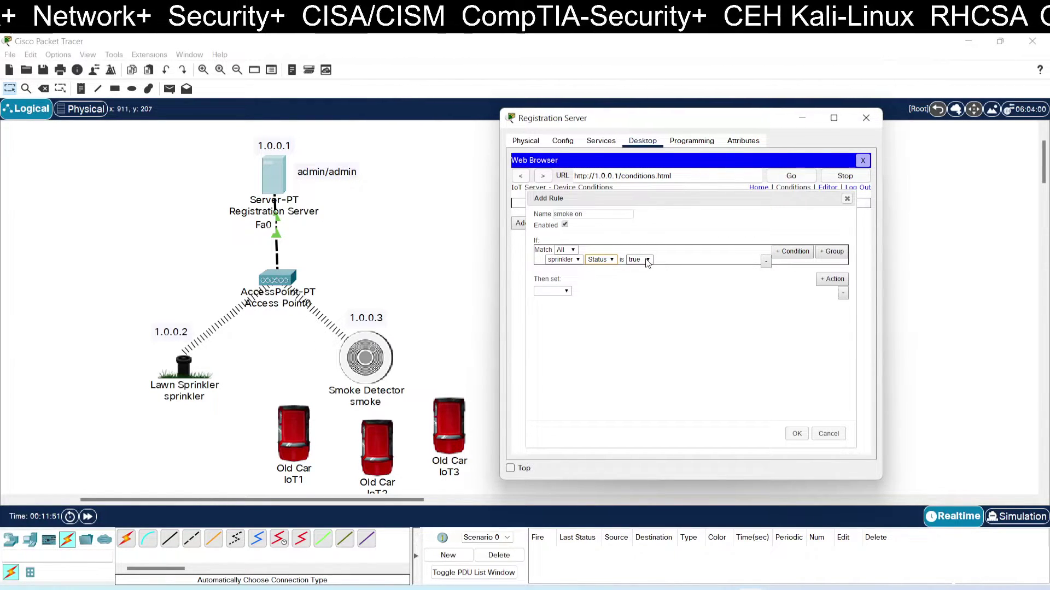
pyautogui.click(577, 260)
pyautogui.click(570, 276)
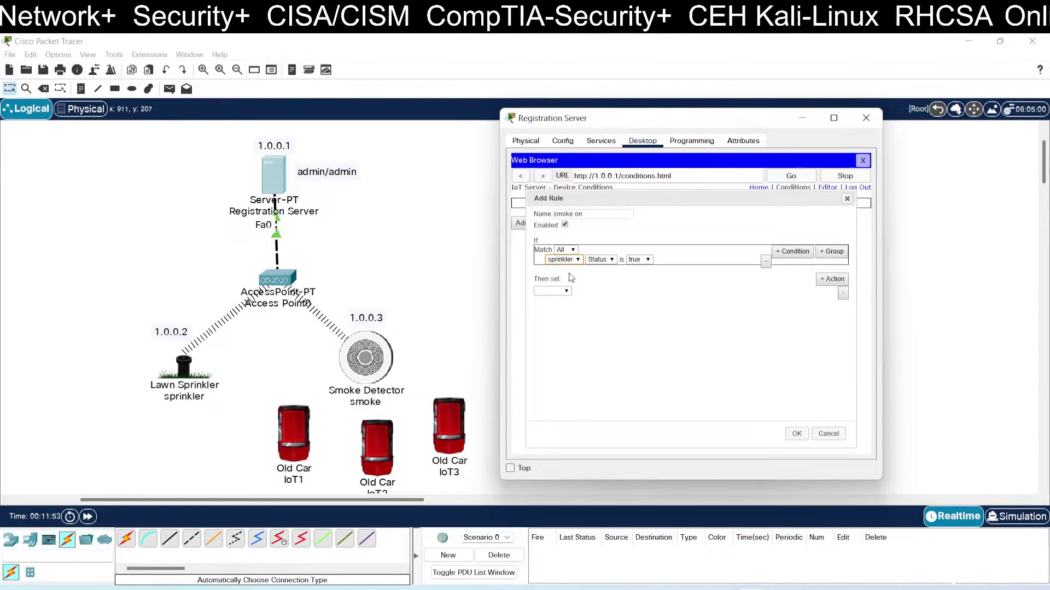
pyautogui.click(571, 260)
pyautogui.click(571, 274)
pyautogui.click(611, 261)
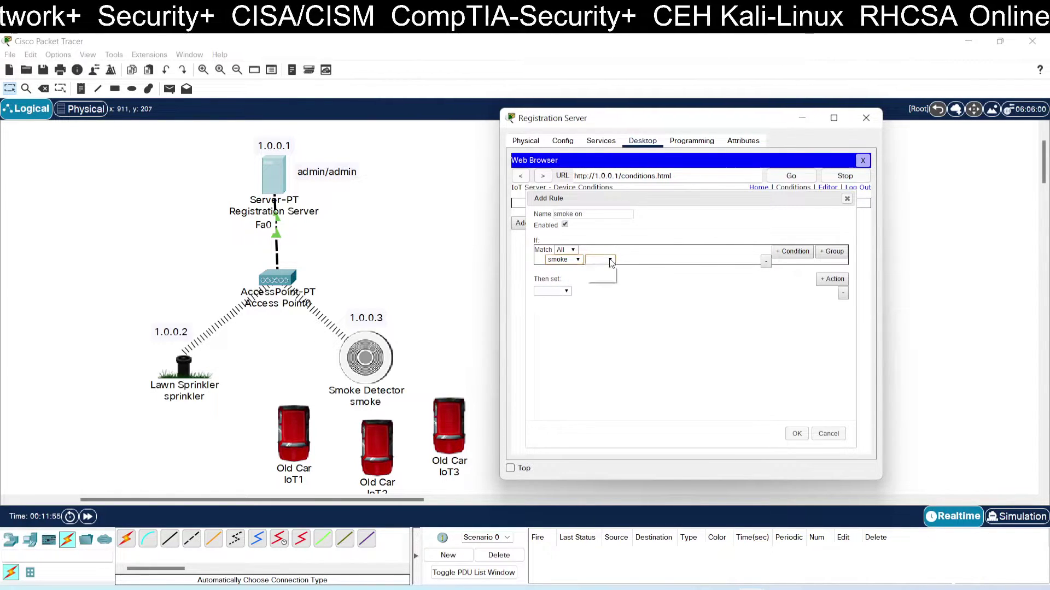
pyautogui.click(598, 276)
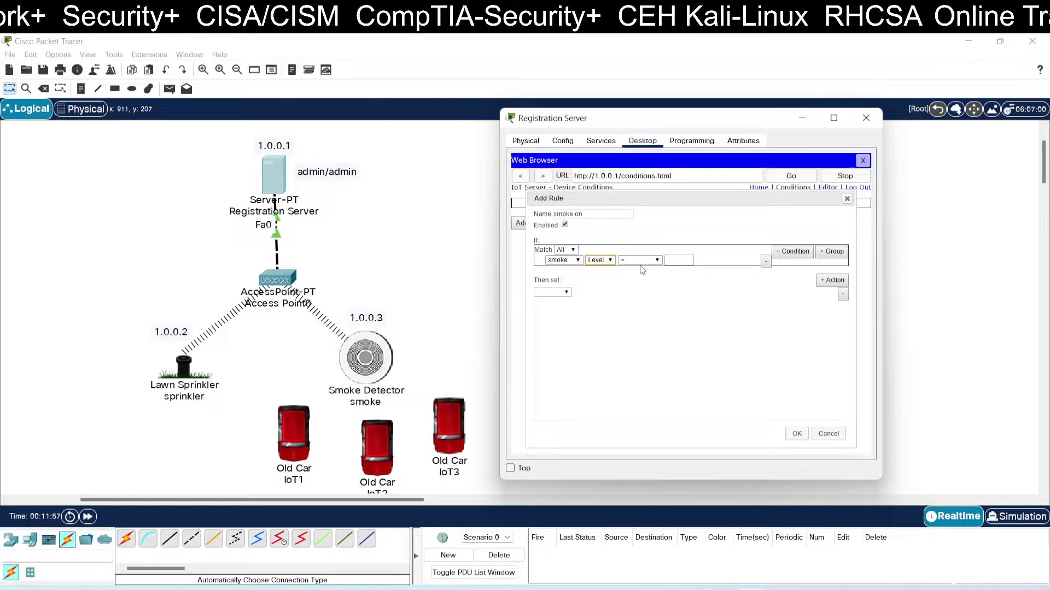
# Make the rule trigger at Level >= 0.5, set sprinkler Status to true, and save it.
pyautogui.click(657, 261)
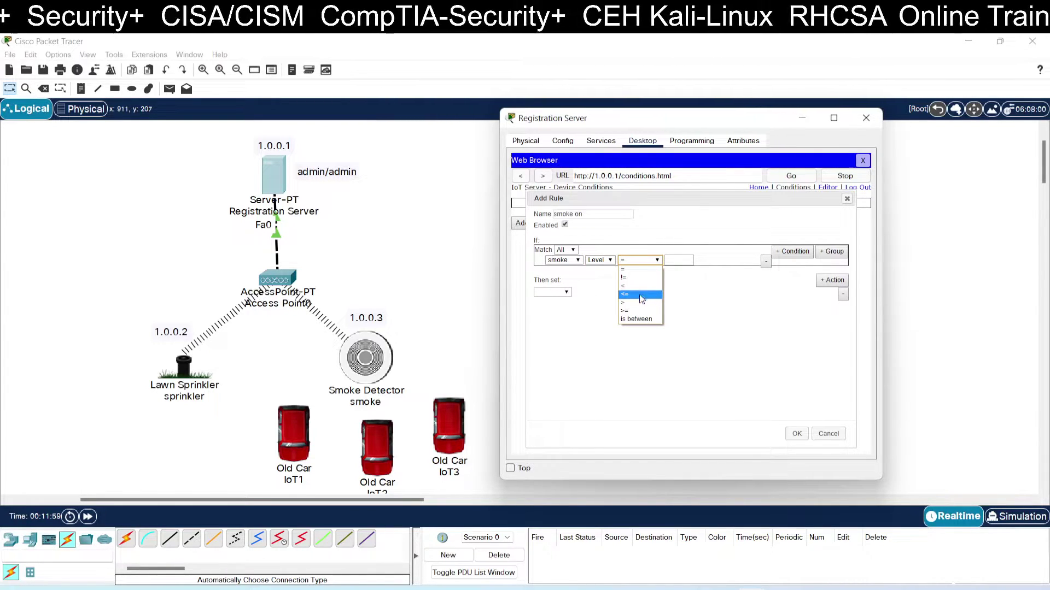
pyautogui.click(635, 310)
pyautogui.click(673, 262)
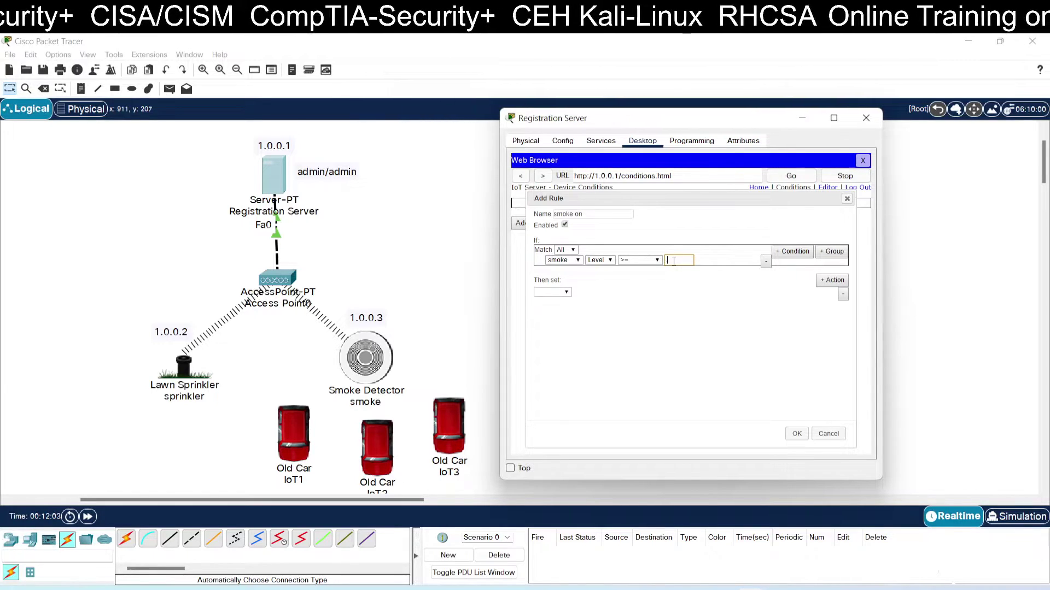
pyautogui.click(666, 293)
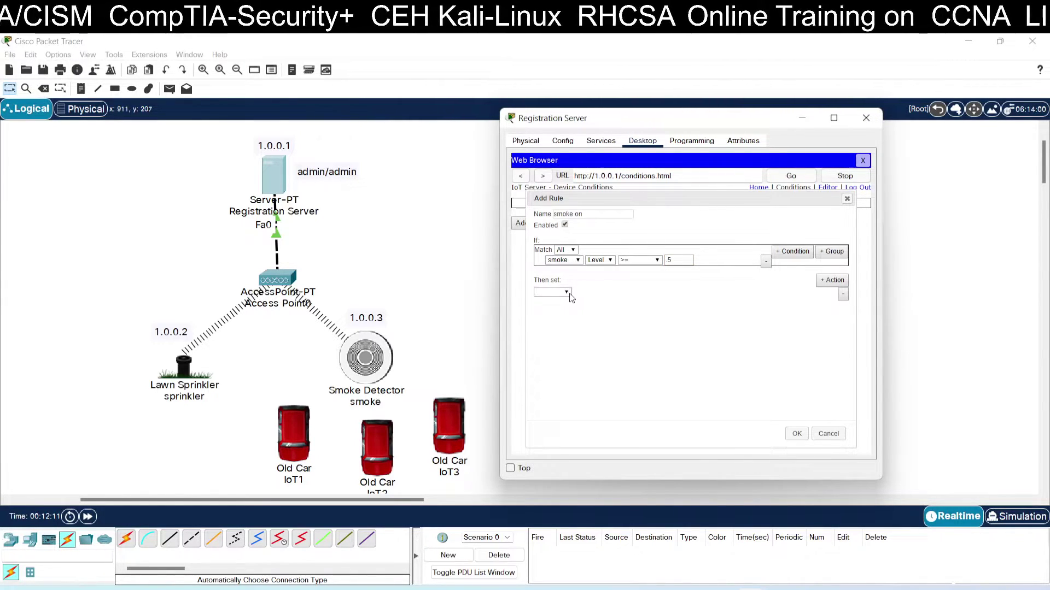
pyautogui.click(598, 293)
pyautogui.click(586, 301)
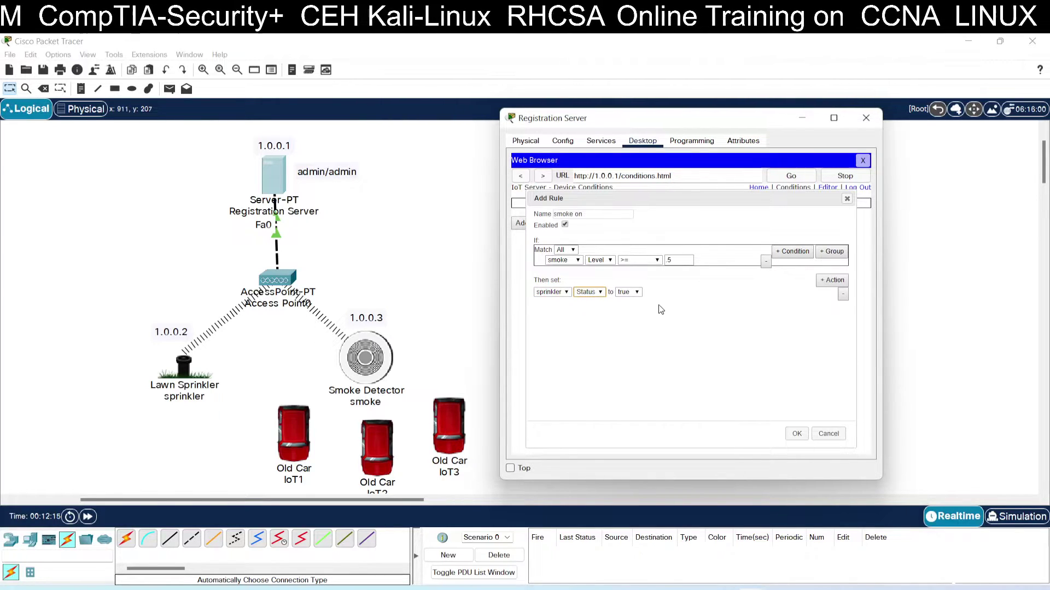
pyautogui.click(796, 434)
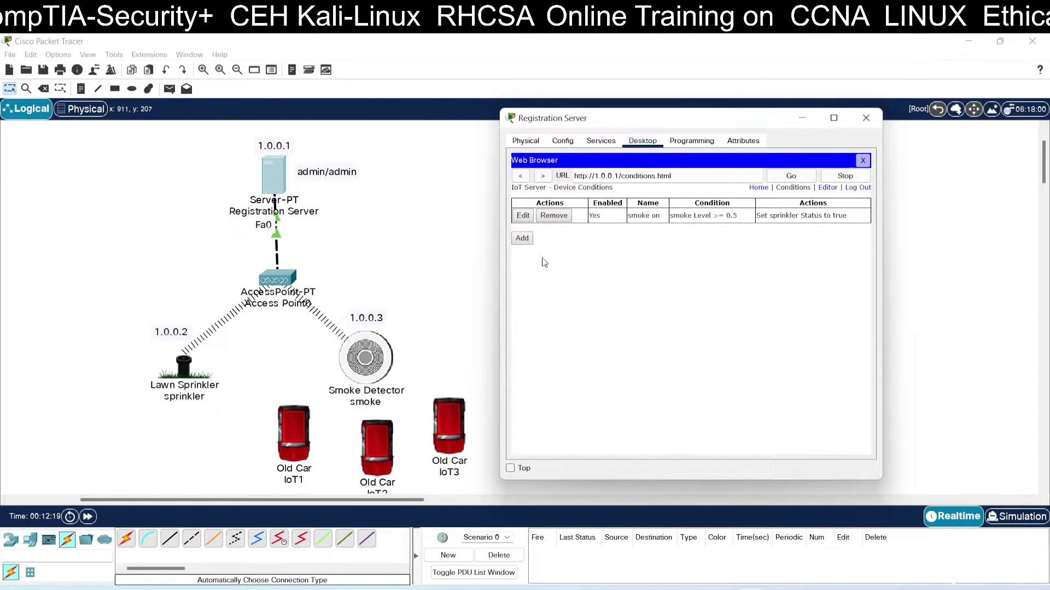
# Start a second rule with the condition smoke Level > 0.5.
pyautogui.click(522, 239)
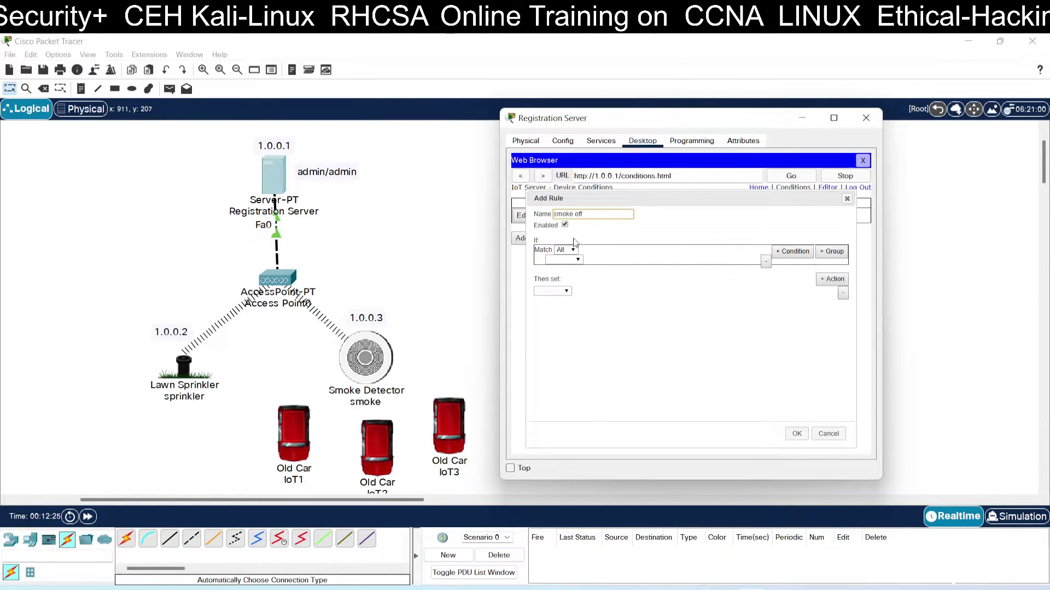
pyautogui.click(569, 260)
pyautogui.click(557, 278)
pyautogui.click(600, 261)
pyautogui.click(602, 277)
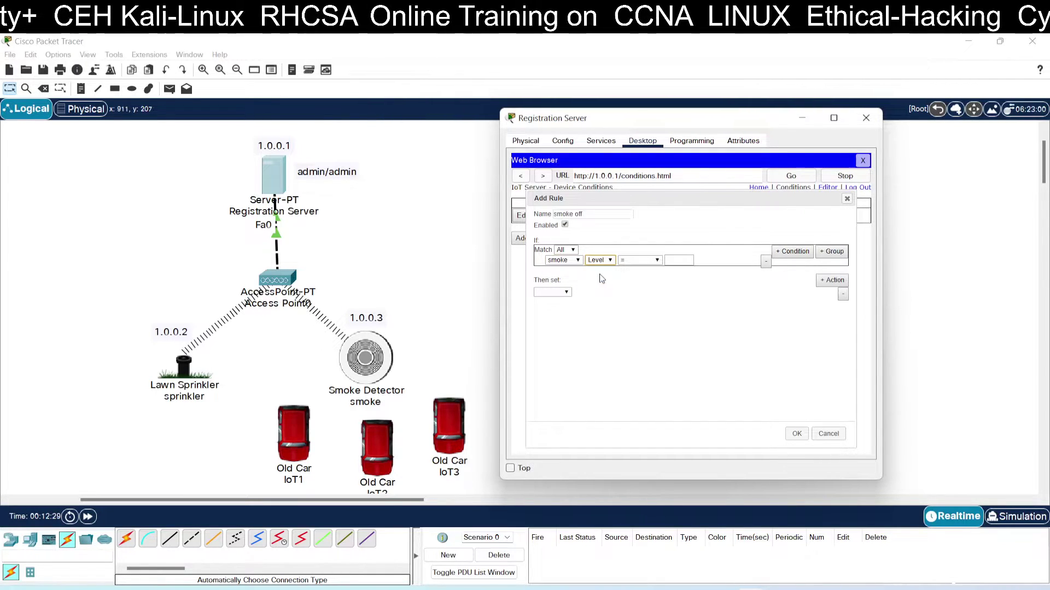
pyautogui.click(655, 260)
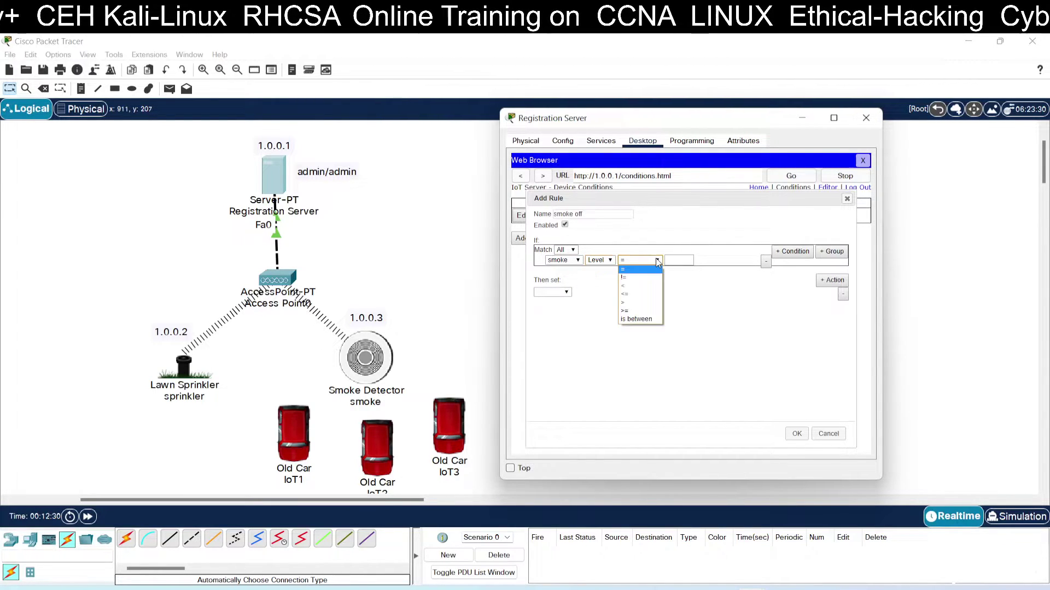
pyautogui.click(634, 304)
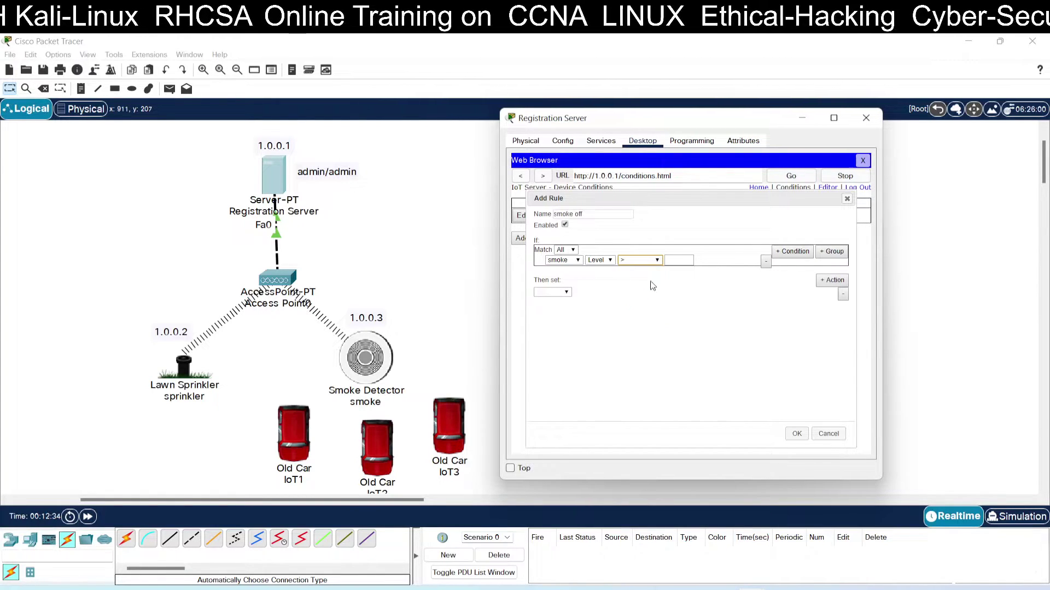
pyautogui.click(671, 261)
pyautogui.write('5')
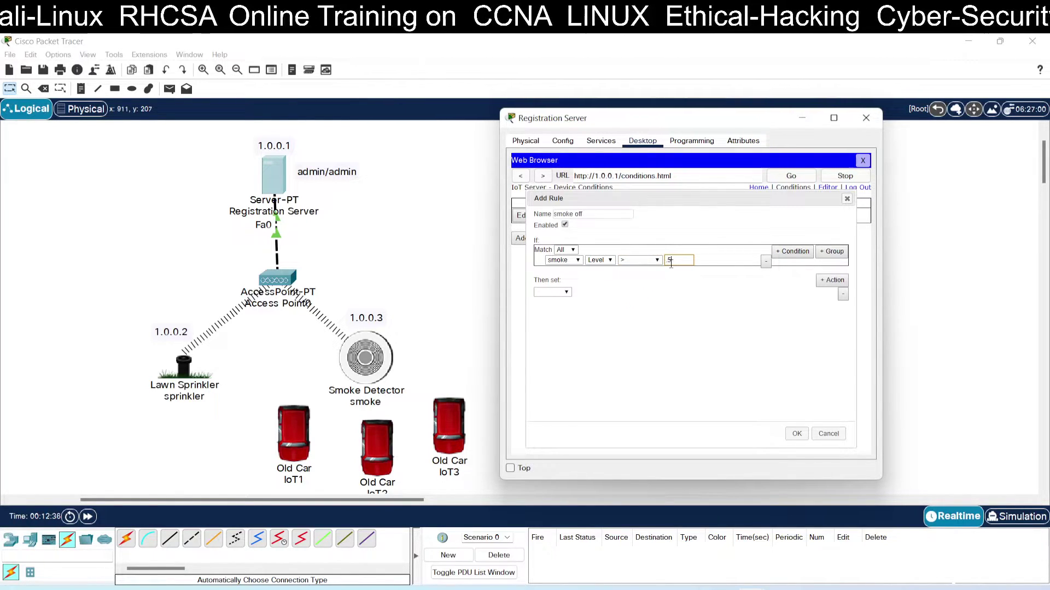
# Make the rule set sprinkler Status to false and save it as 'smoke off'.
pyautogui.click(567, 292)
pyautogui.click(552, 300)
pyautogui.click(600, 293)
pyautogui.click(591, 301)
pyautogui.click(629, 293)
pyautogui.click(625, 310)
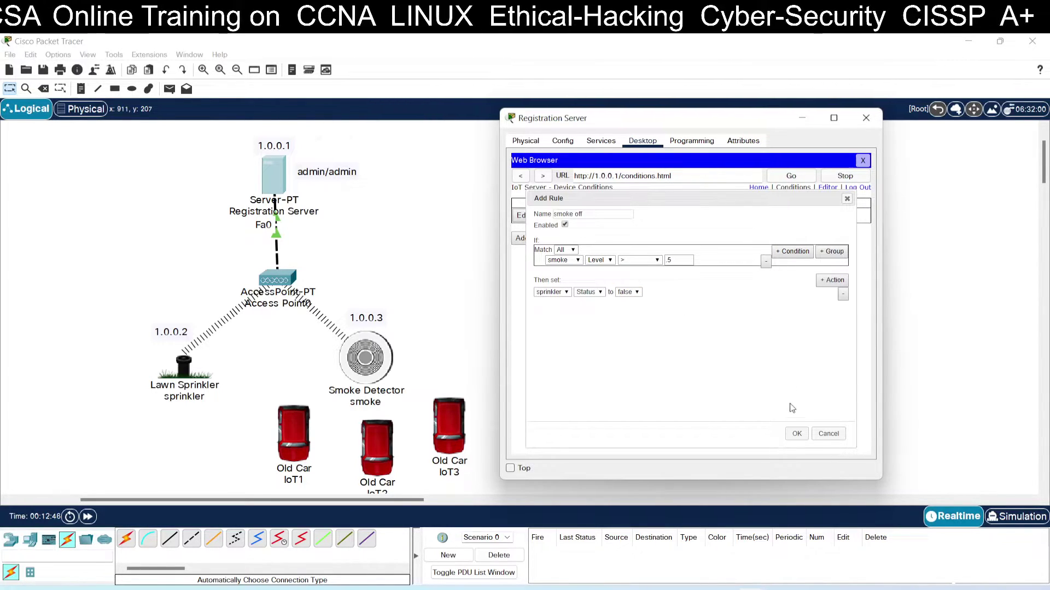
pyautogui.click(798, 434)
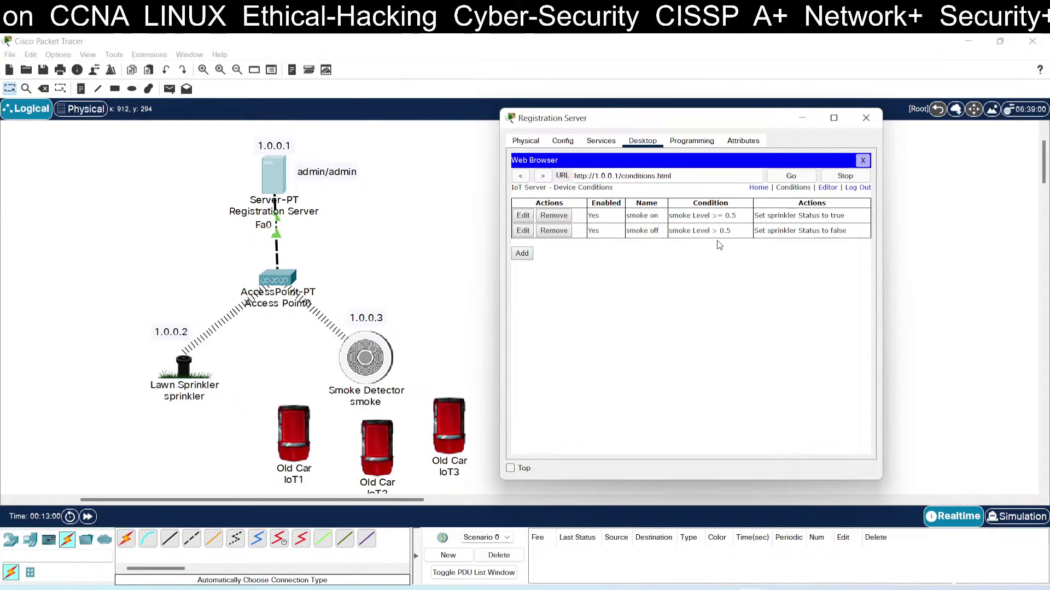
# Open the Registration Server's web browser with its window placed right of the network.
pyautogui.click(866, 118)
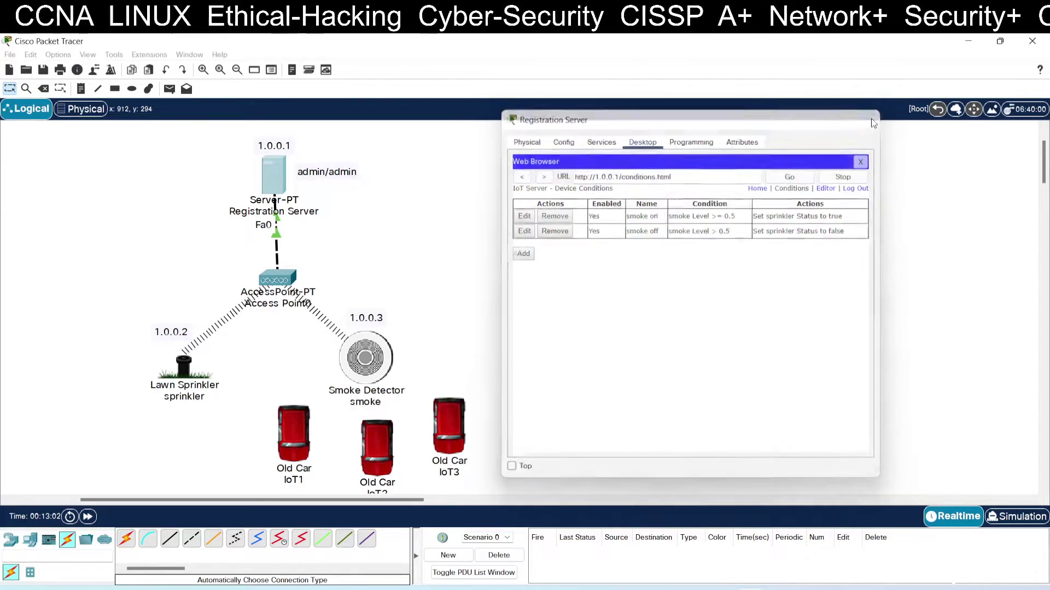
pyautogui.moveTo(381, 361)
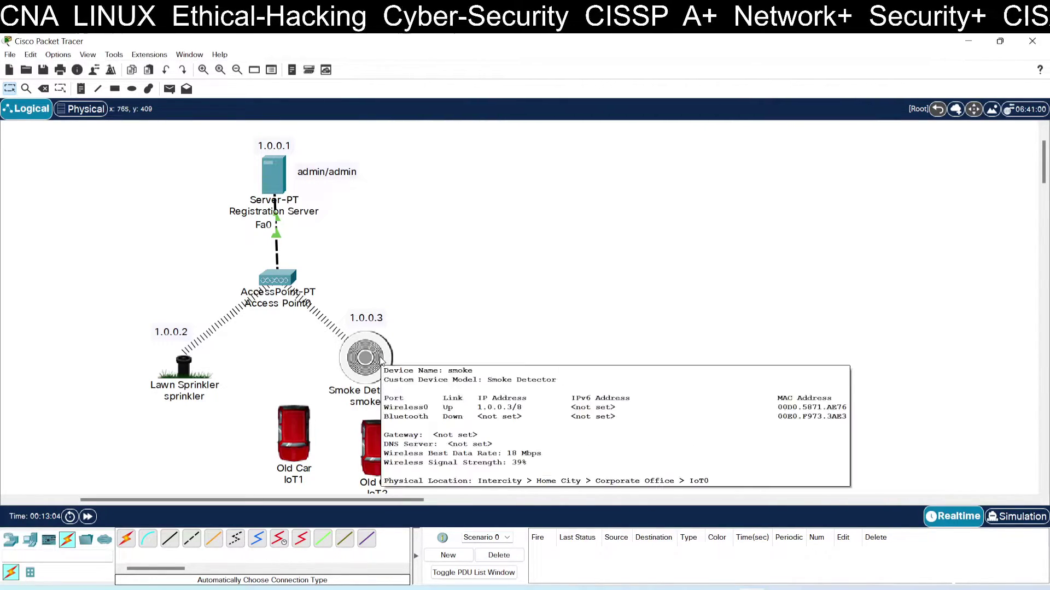
pyautogui.click(270, 175)
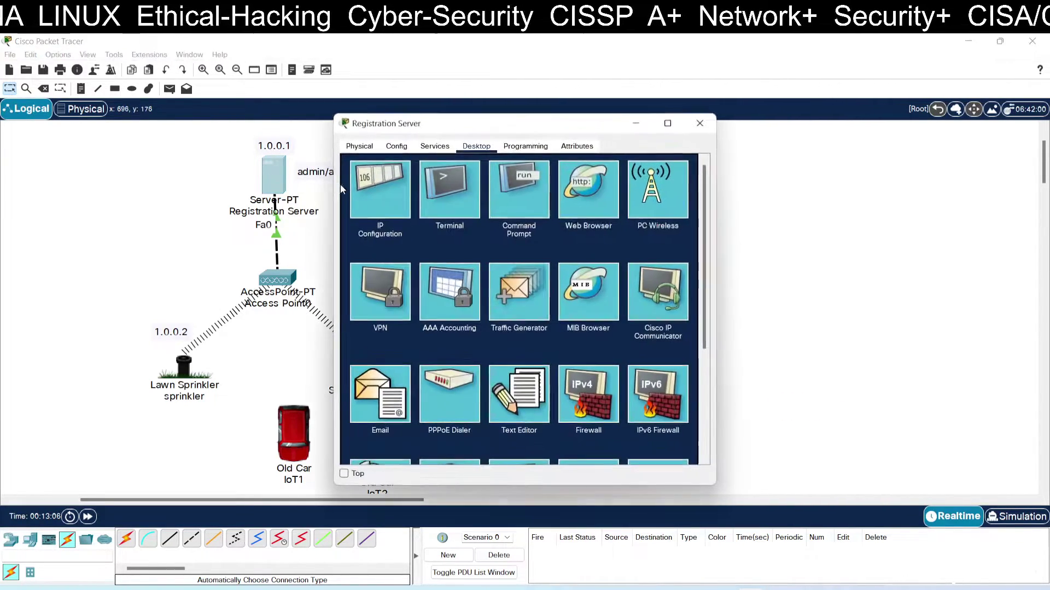
pyautogui.click(574, 185)
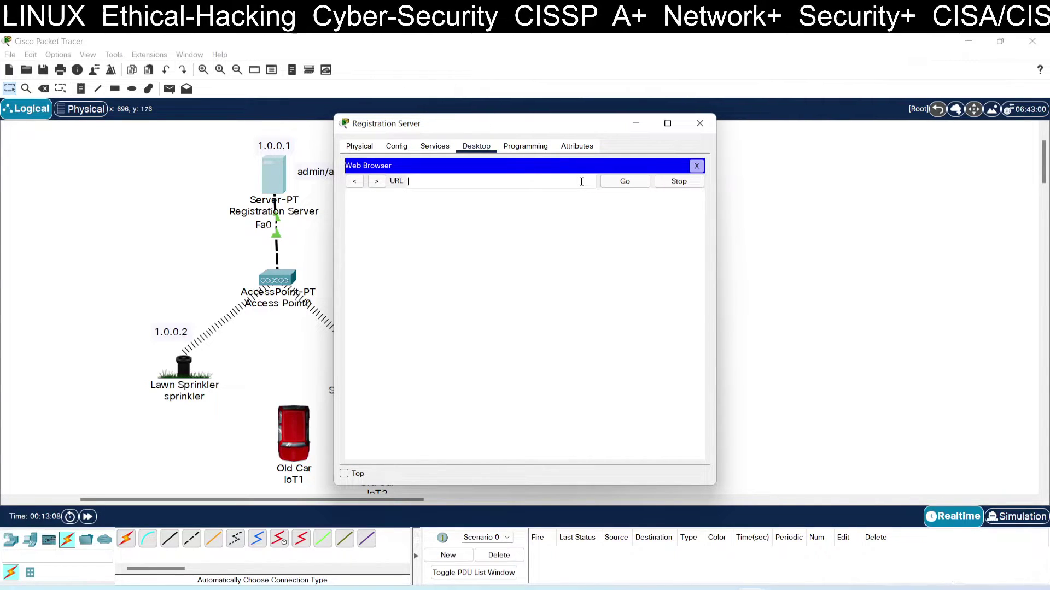
pyautogui.moveTo(566, 127); pyautogui.dragTo(745, 126)
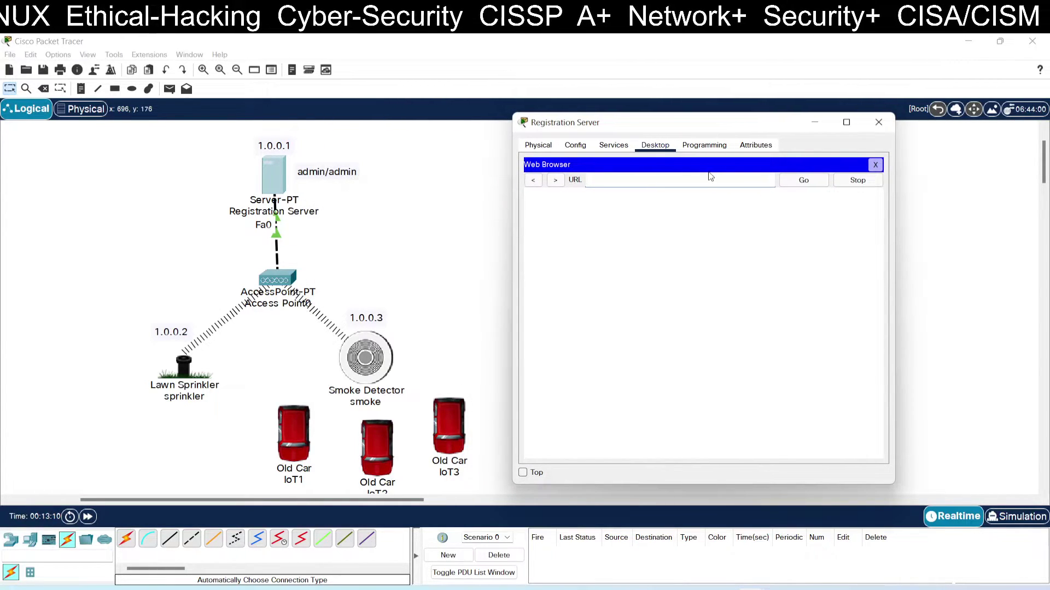
pyautogui.click(879, 121)
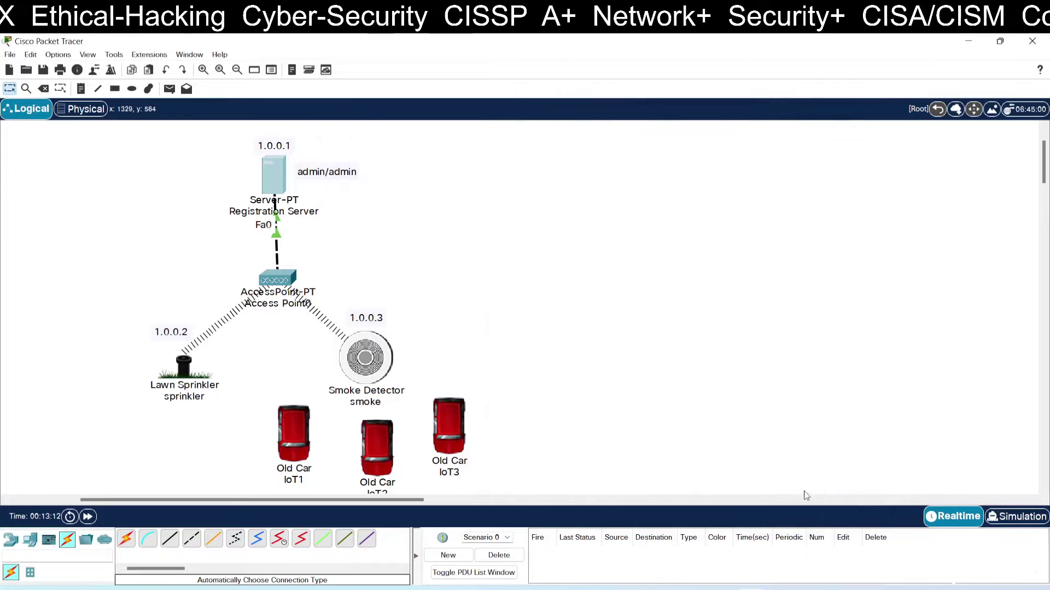
pyautogui.click(283, 189)
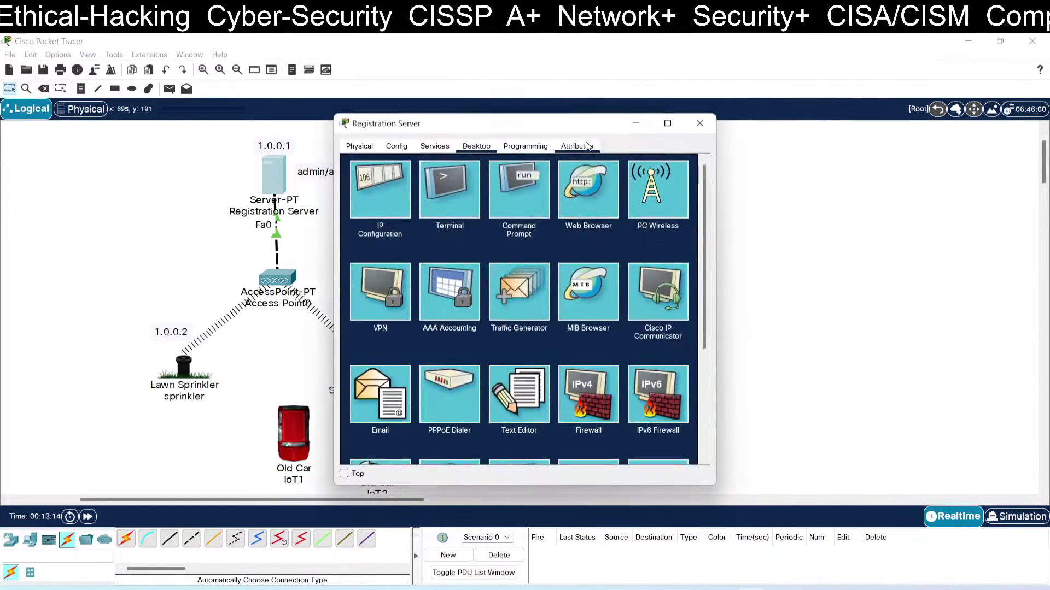
pyautogui.moveTo(591, 123); pyautogui.dragTo(820, 121)
pyautogui.click(817, 187)
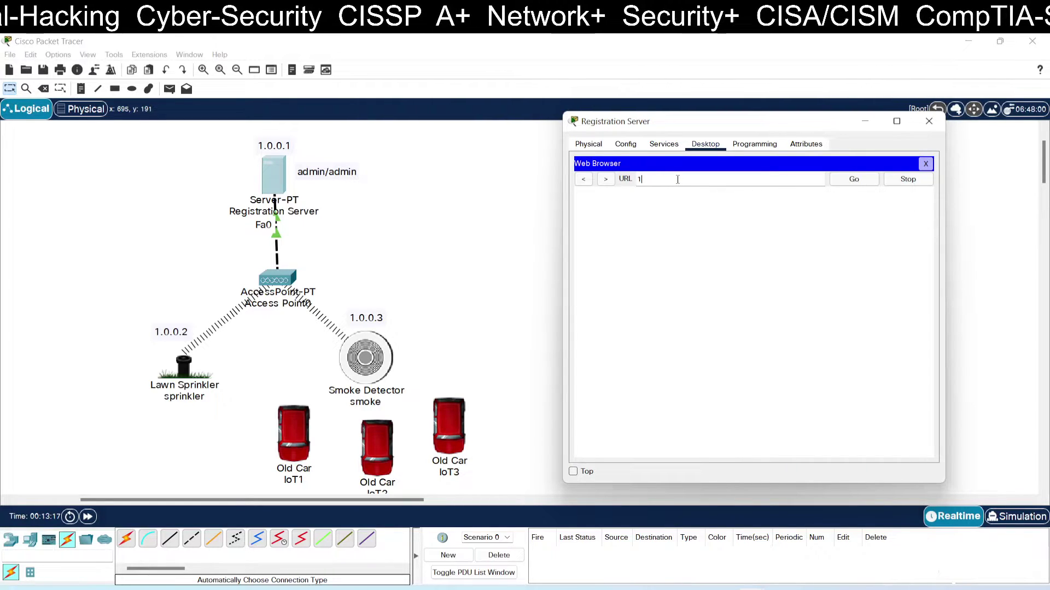
# Load 1.0.0.1, log in with the server credentials, and expand the smoke and sprinkler rows.
pyautogui.write('1.0.0.1')
pyautogui.press('Return')
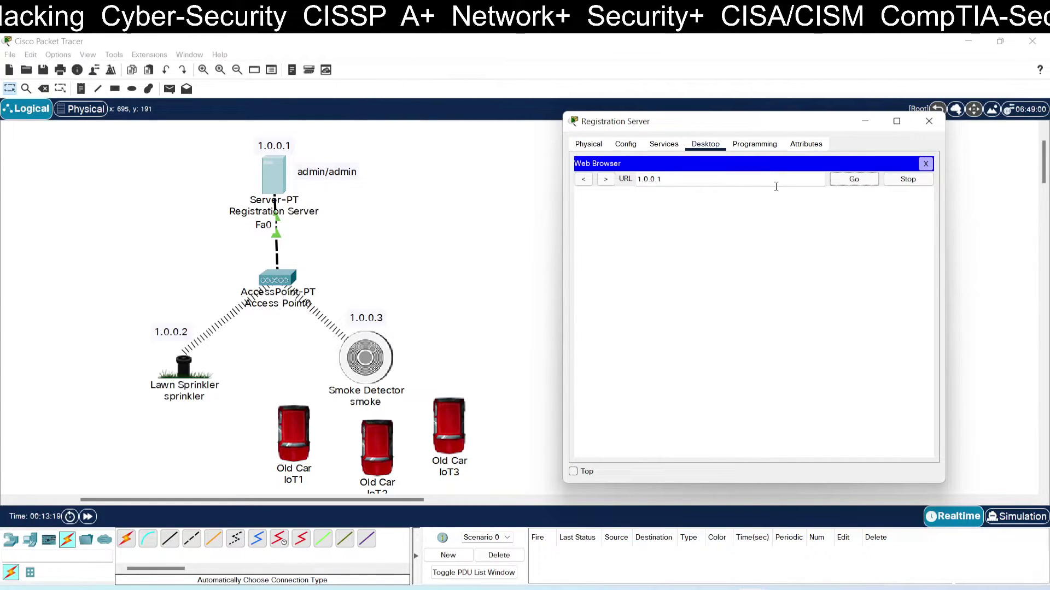
pyautogui.click(735, 221)
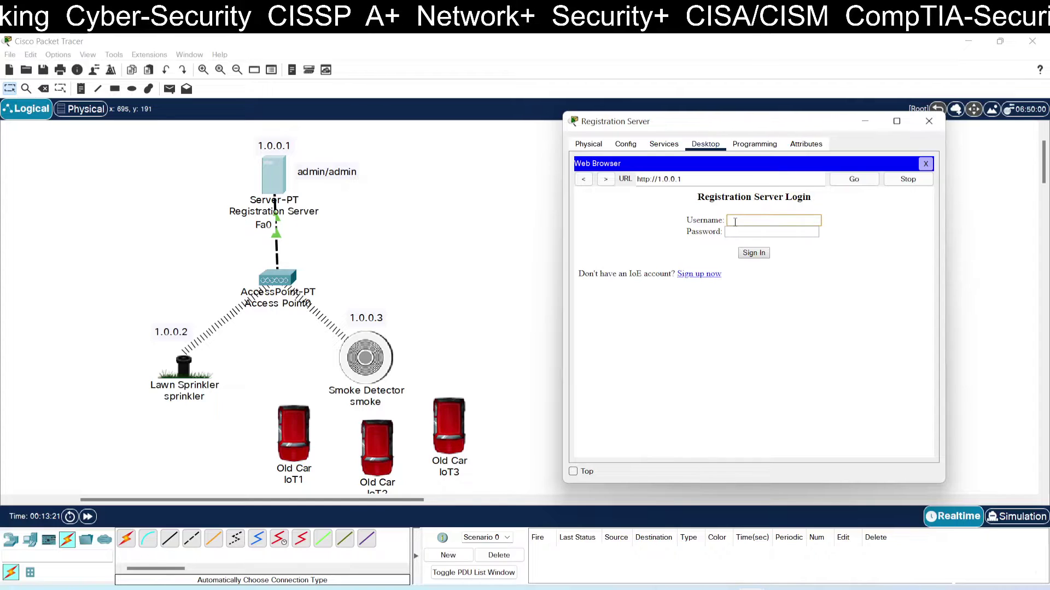
pyautogui.write('admin')
pyautogui.press('Tab')
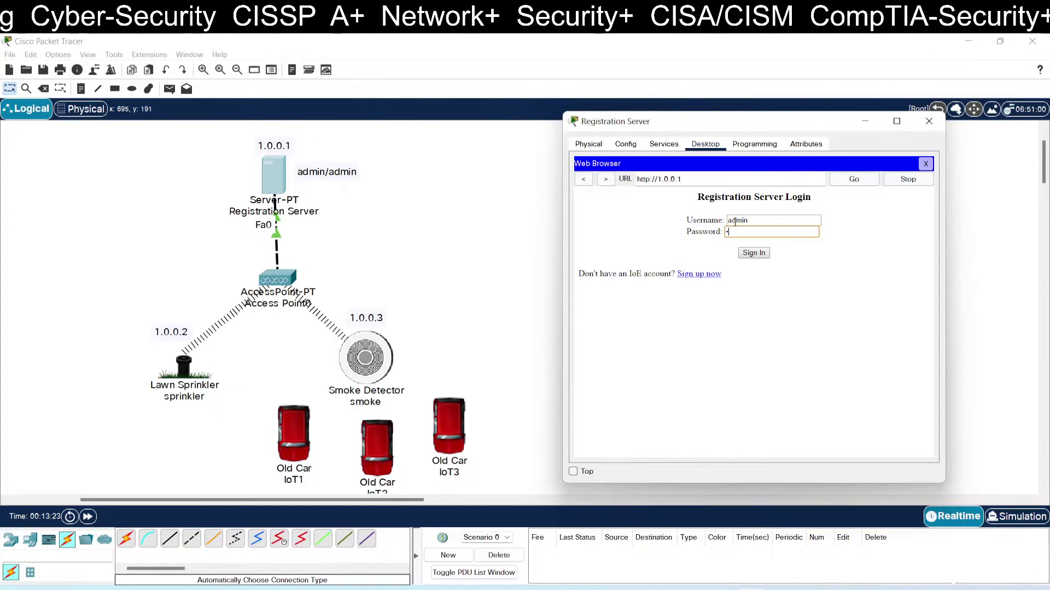
pyautogui.write('admin')
pyautogui.click(755, 253)
pyautogui.click(584, 230)
pyautogui.click(584, 211)
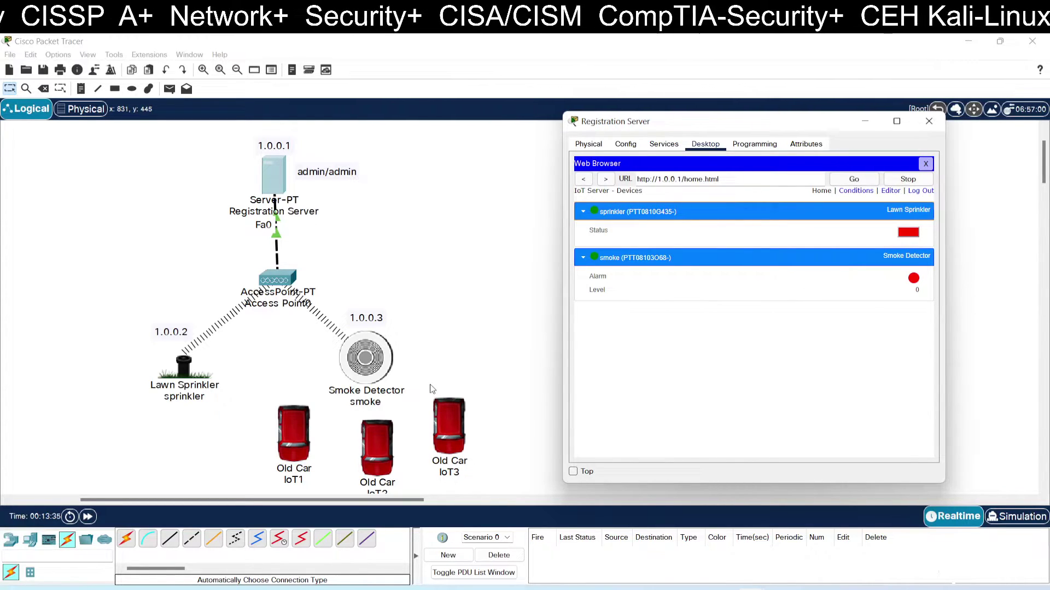
# Make Old Car IoT1, IoT2 and IoT3 emit smoke, then return to the Registration Server window.
pyautogui.keyDown('alt'); pyautogui.click(294, 438); pyautogui.keyUp('alt')
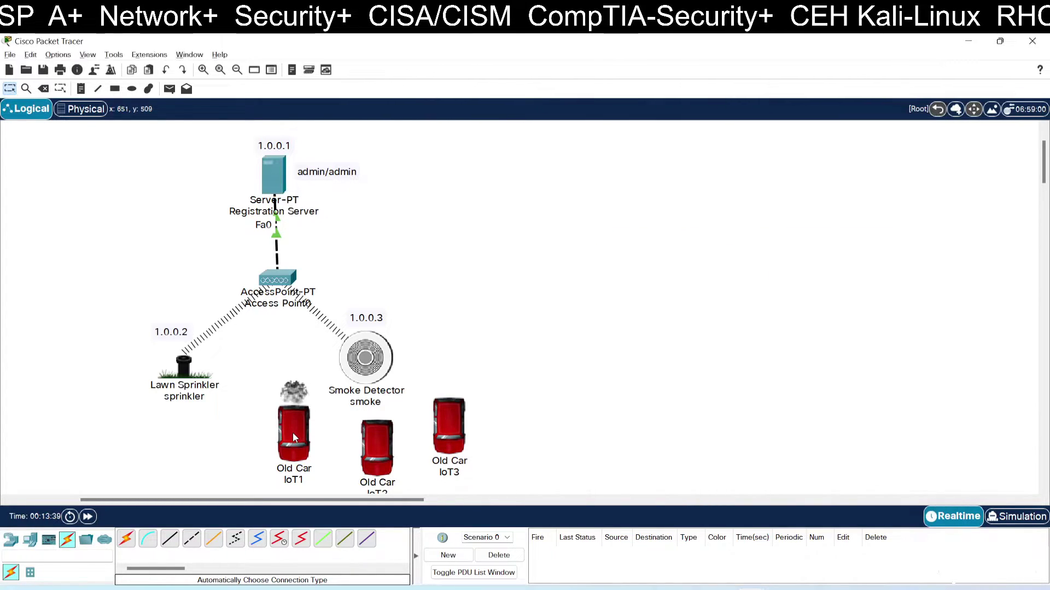
pyautogui.keyDown('alt'); pyautogui.click(370, 438); pyautogui.keyUp('alt')
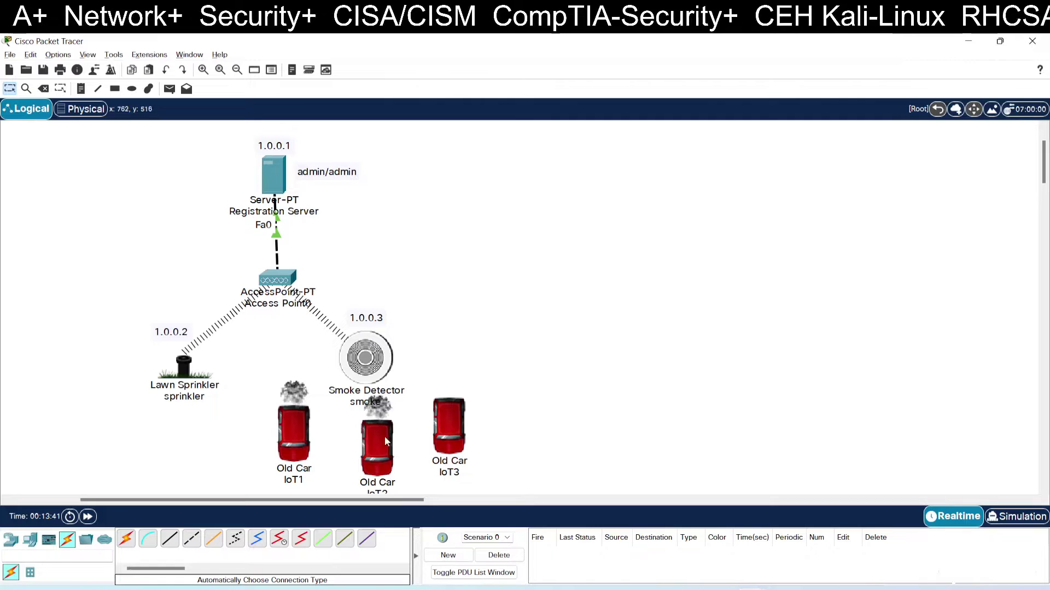
pyautogui.keyDown('alt'); pyautogui.click(449, 426); pyautogui.keyUp('alt')
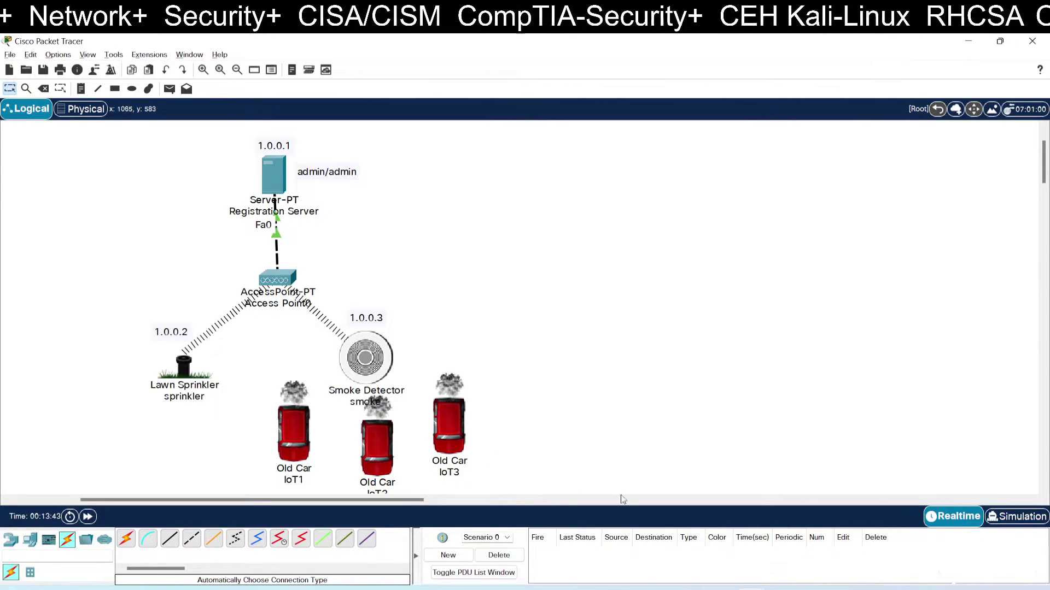
pyautogui.moveTo(766, 587)
pyautogui.click(807, 533)
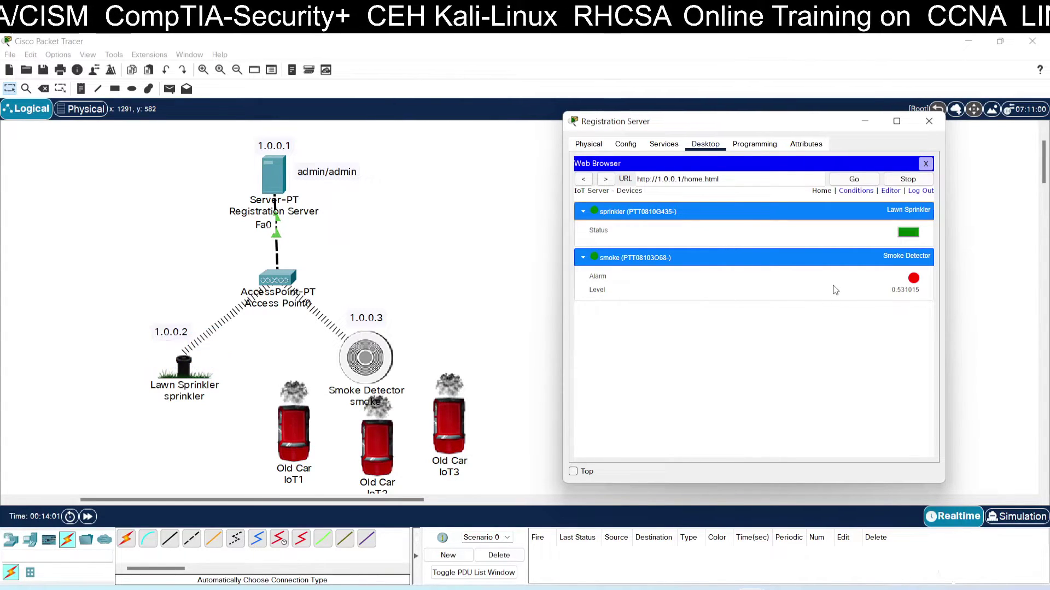
# Zoom in four steps on the network, reposition the canvas, and bring back the Registration Server window.
pyautogui.click(202, 69)
pyautogui.click(202, 69)
pyautogui.click(202, 70)
pyautogui.click(203, 72)
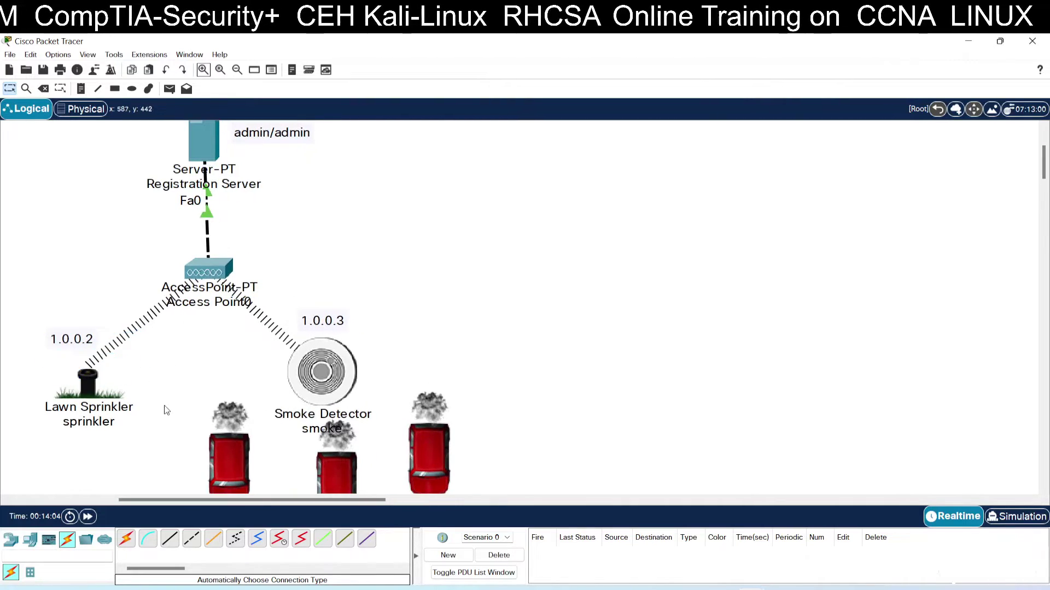
pyautogui.moveTo(158, 499); pyautogui.dragTo(134, 498)
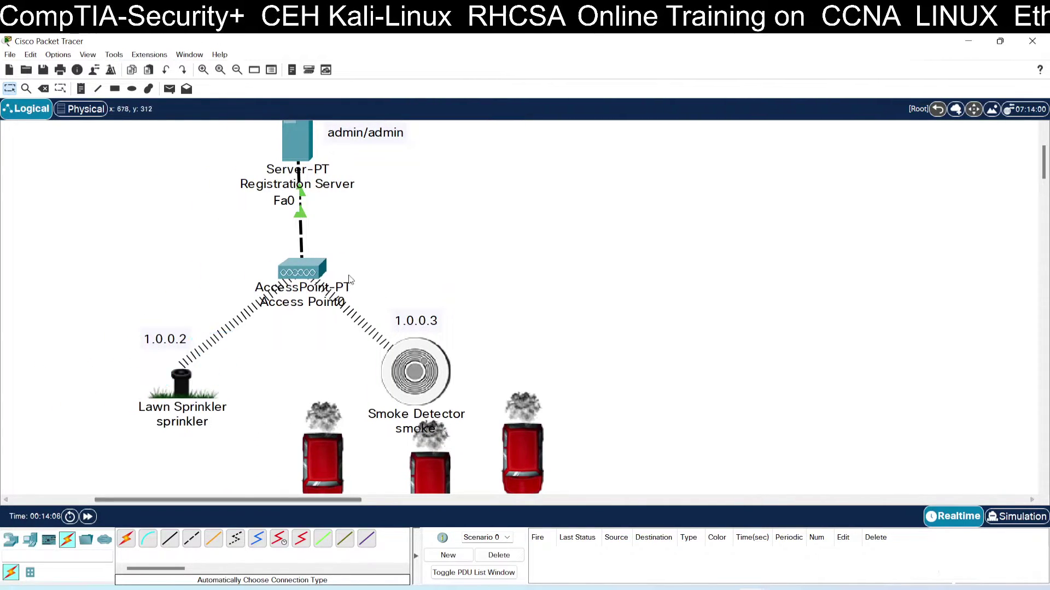
pyautogui.moveTo(303, 147); pyautogui.dragTo(313, 168)
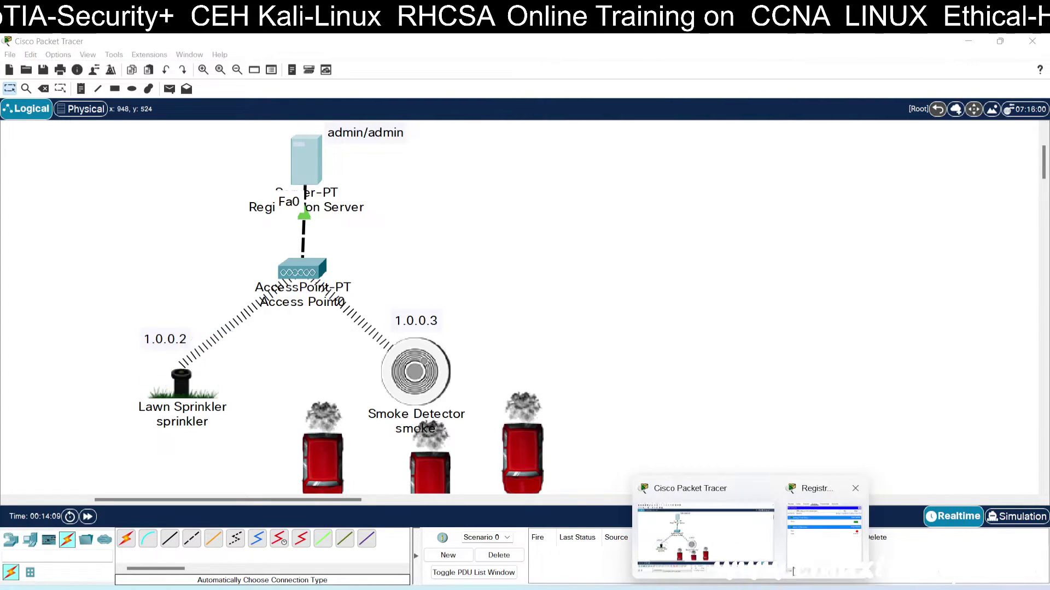
pyautogui.click(823, 541)
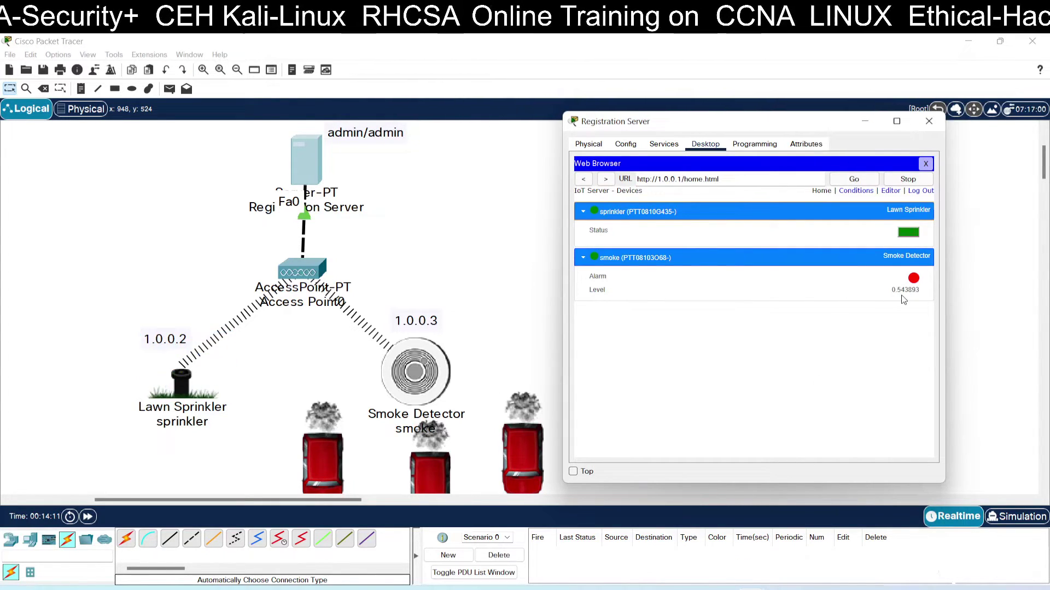